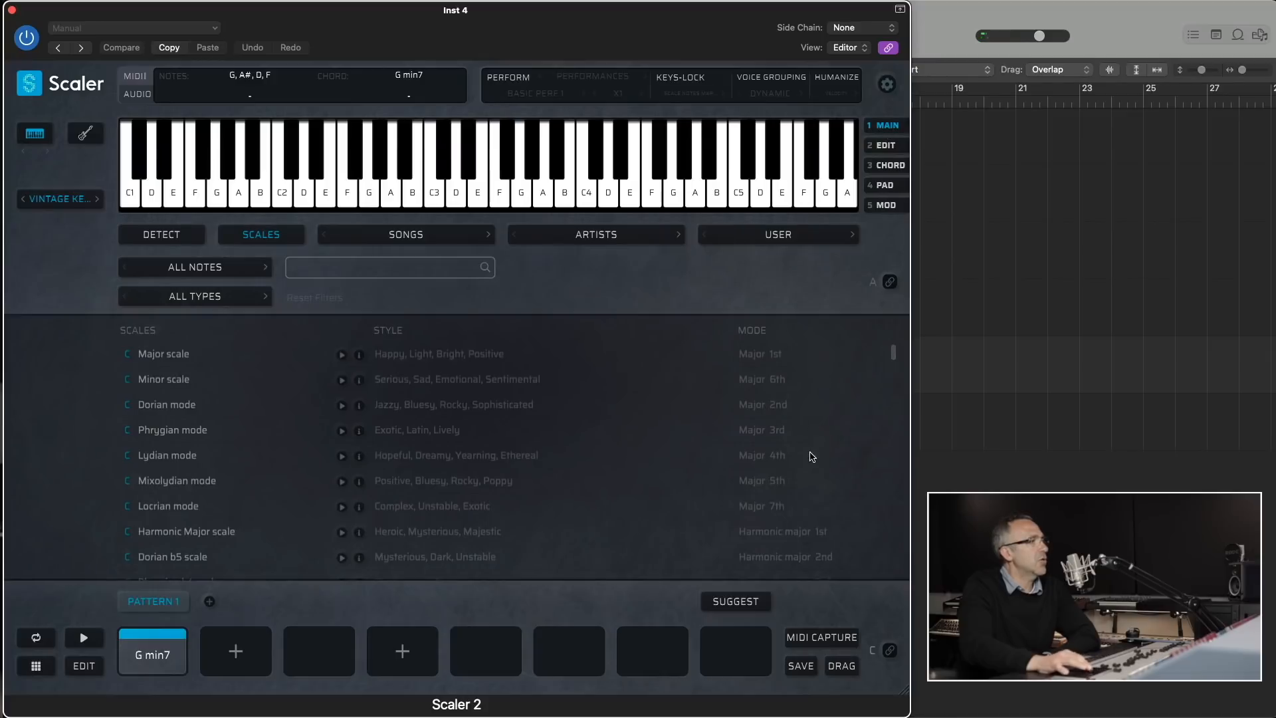
- Open the chord suggestions for G min7 and audition several of the Tonal suggestions, including D min7 and A min7
left_click(736, 601)
left_click(153, 542)
left_click(235, 542)
left_click(419, 525)
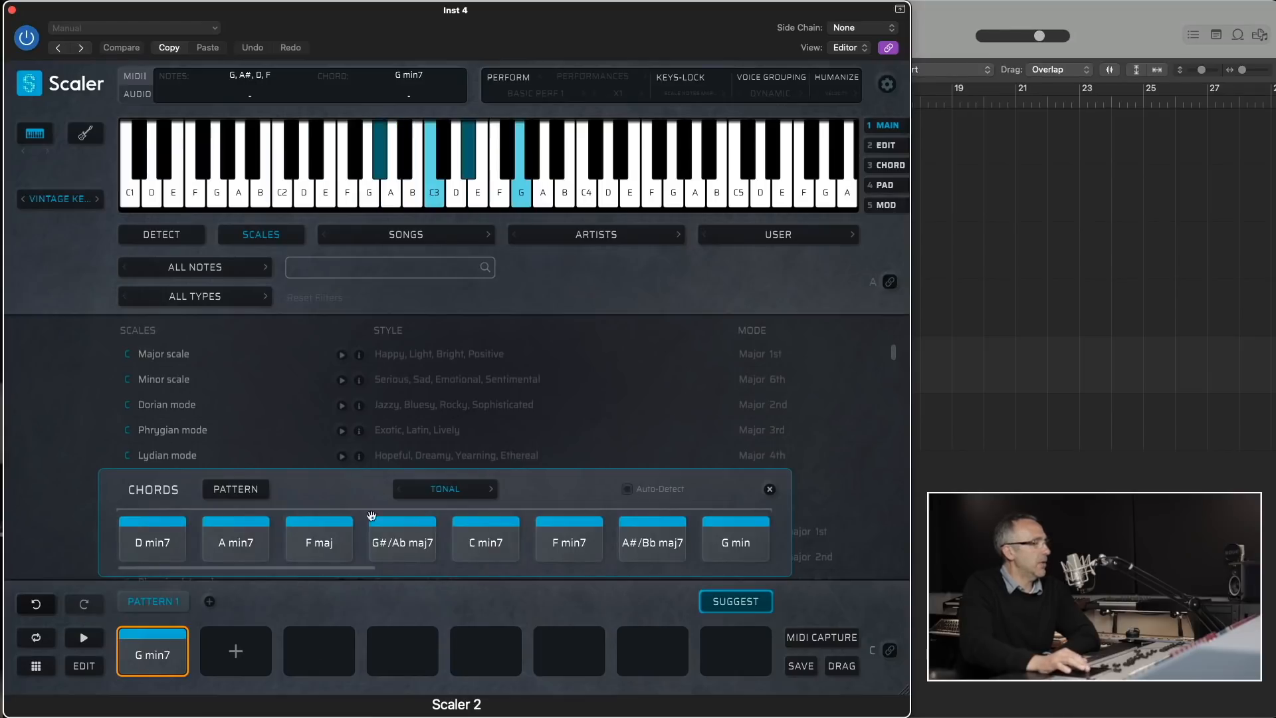
left_click(126, 530)
left_click(295, 554)
left_click(248, 543)
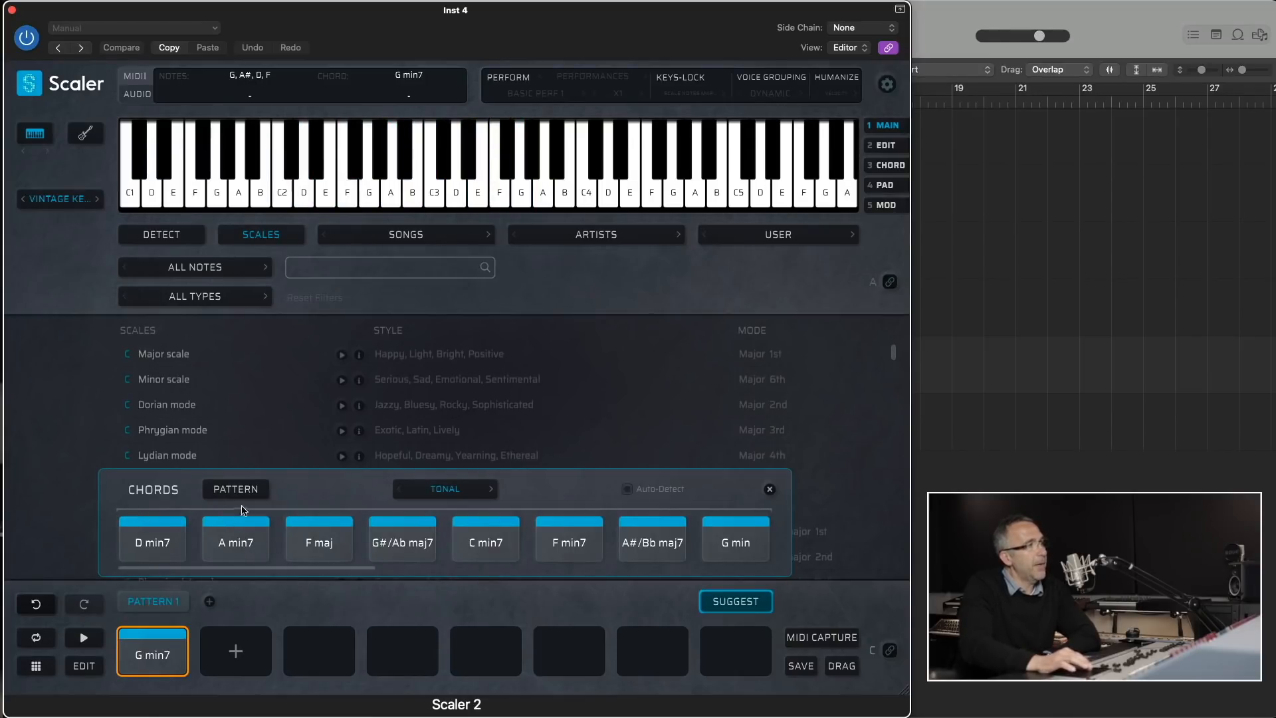
- Enable Auto-Detect for the chord suggestions to detect matching scales, and close the suggestions
left_click(483, 496)
left_click(554, 496)
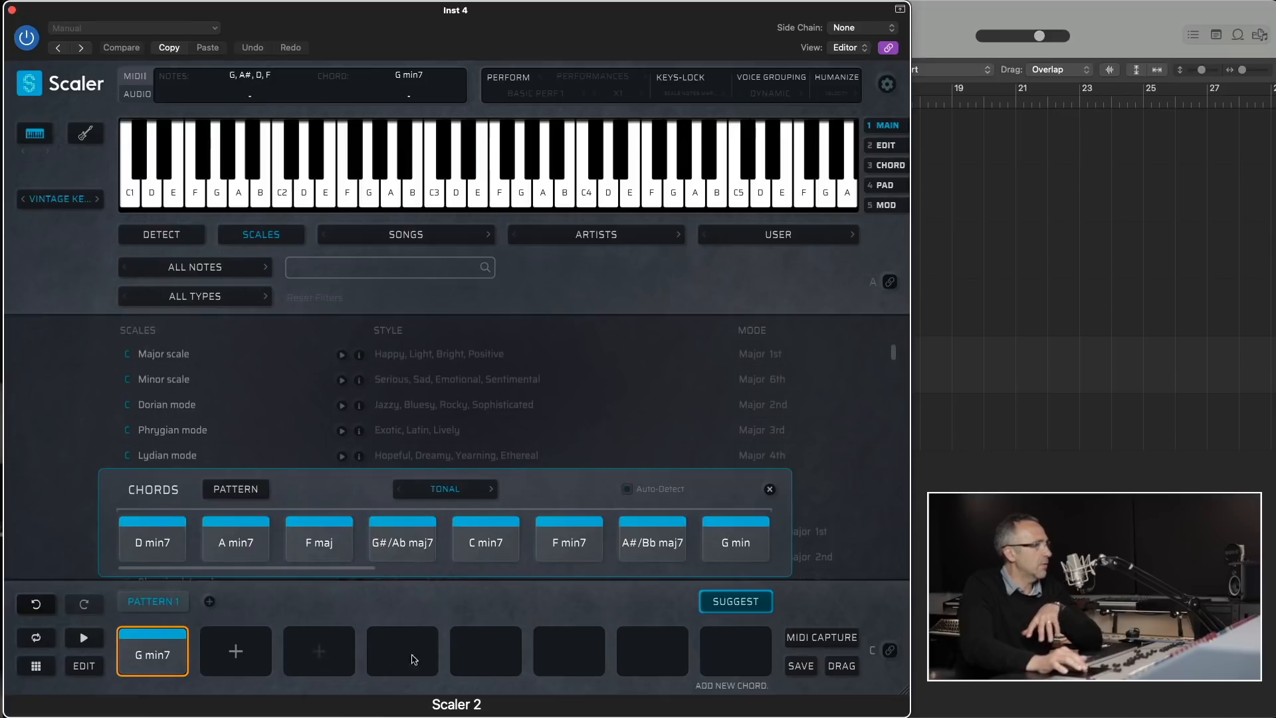
left_click(628, 489)
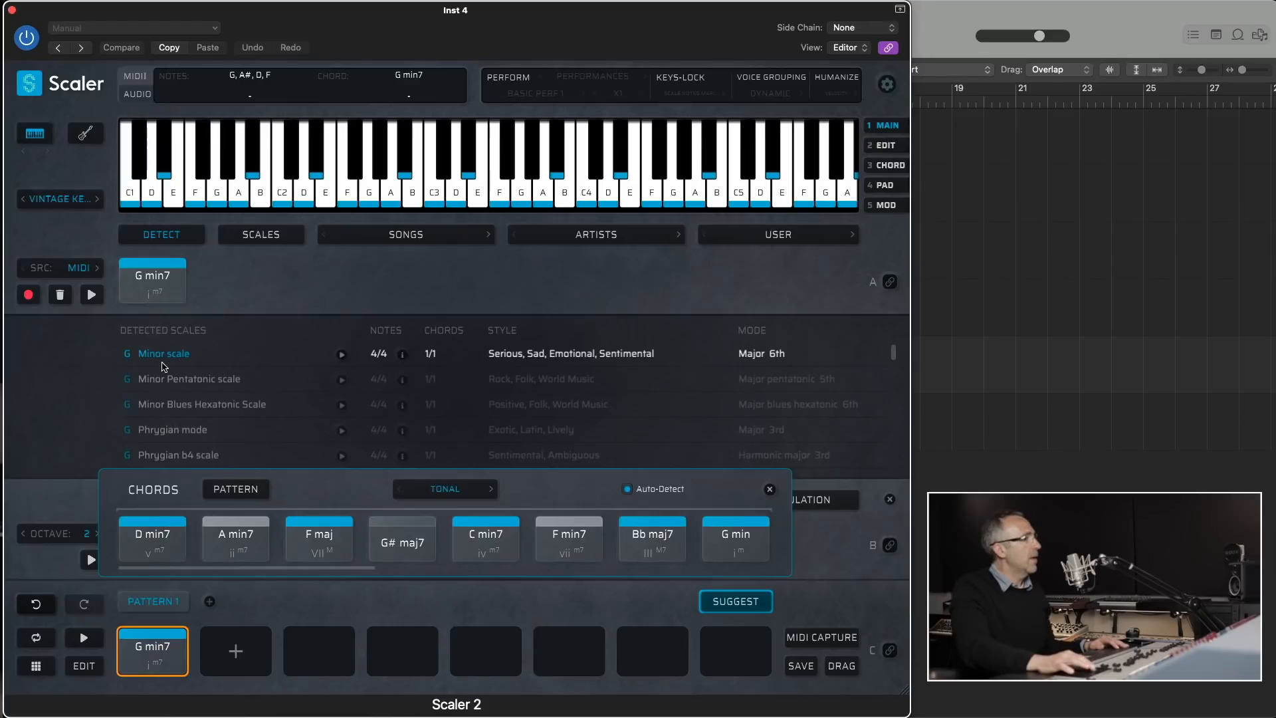
left_click(770, 490)
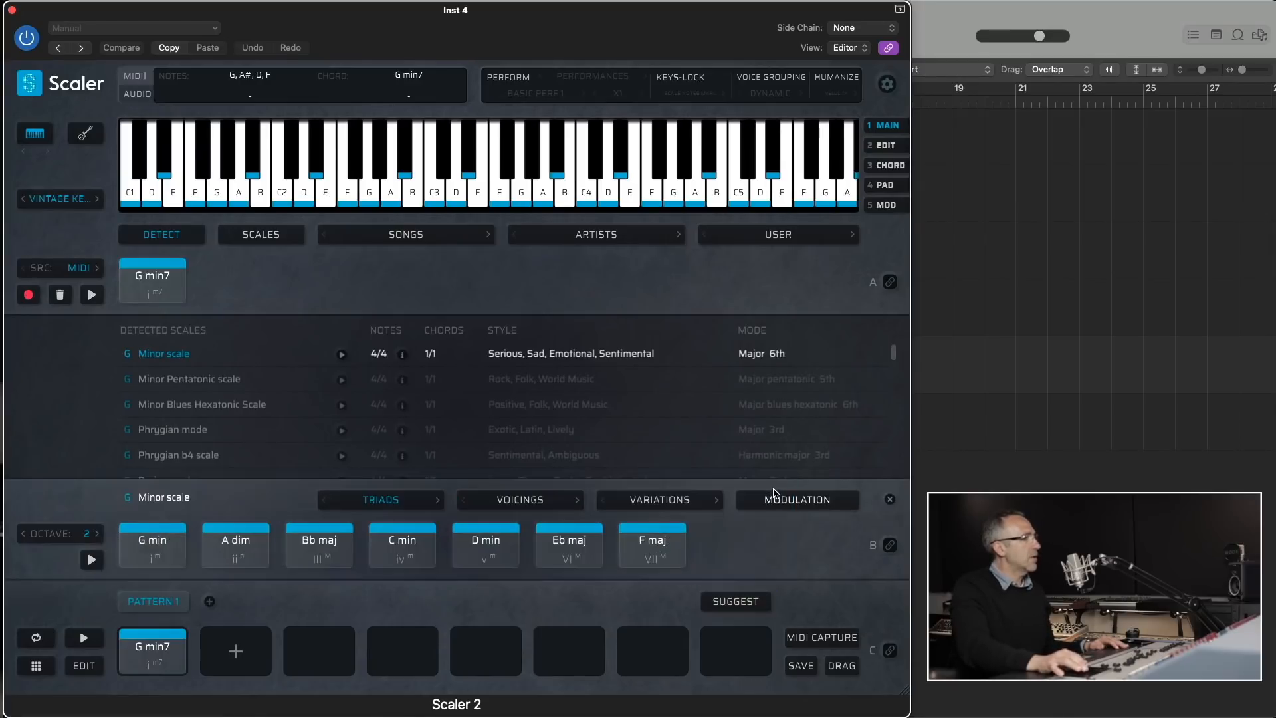
- Audition the G Minor scale's triads, including Bb maj, D min, C min and Eb maj, against the pattern's G min7 chord
left_click(317, 555)
left_click(486, 548)
left_click(624, 547)
left_click(398, 550)
left_click(164, 660)
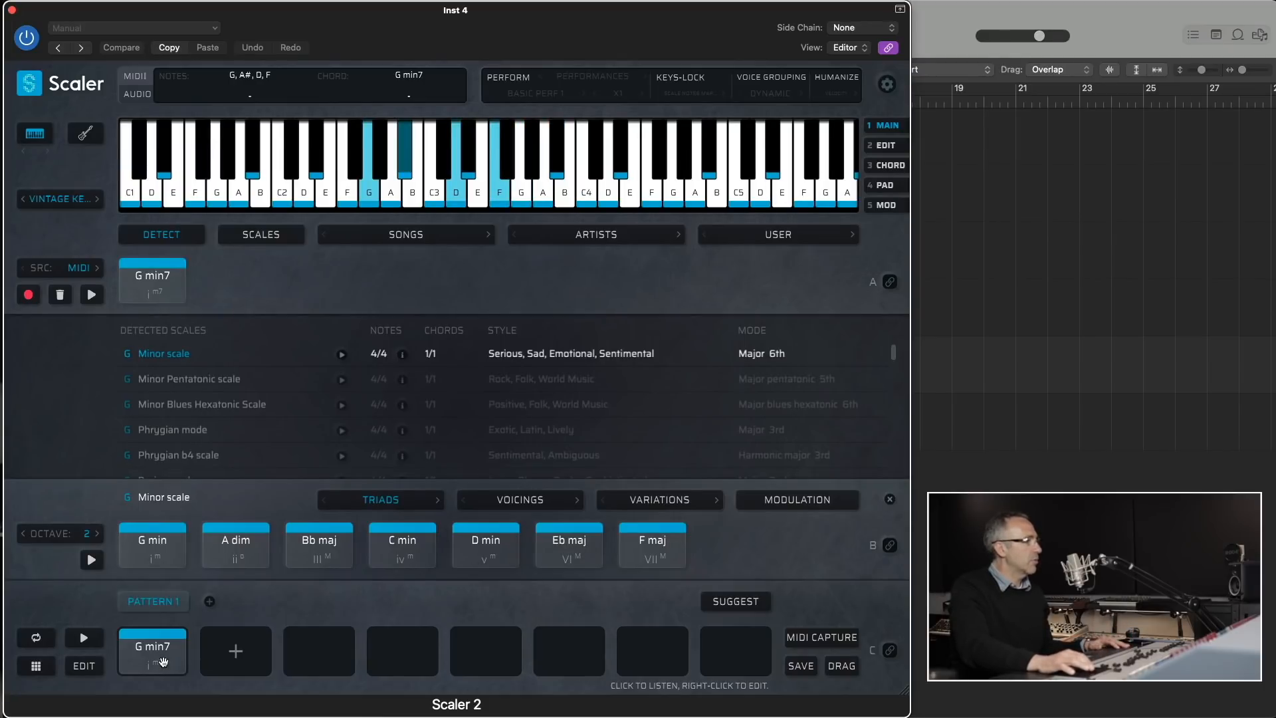
left_click(470, 553)
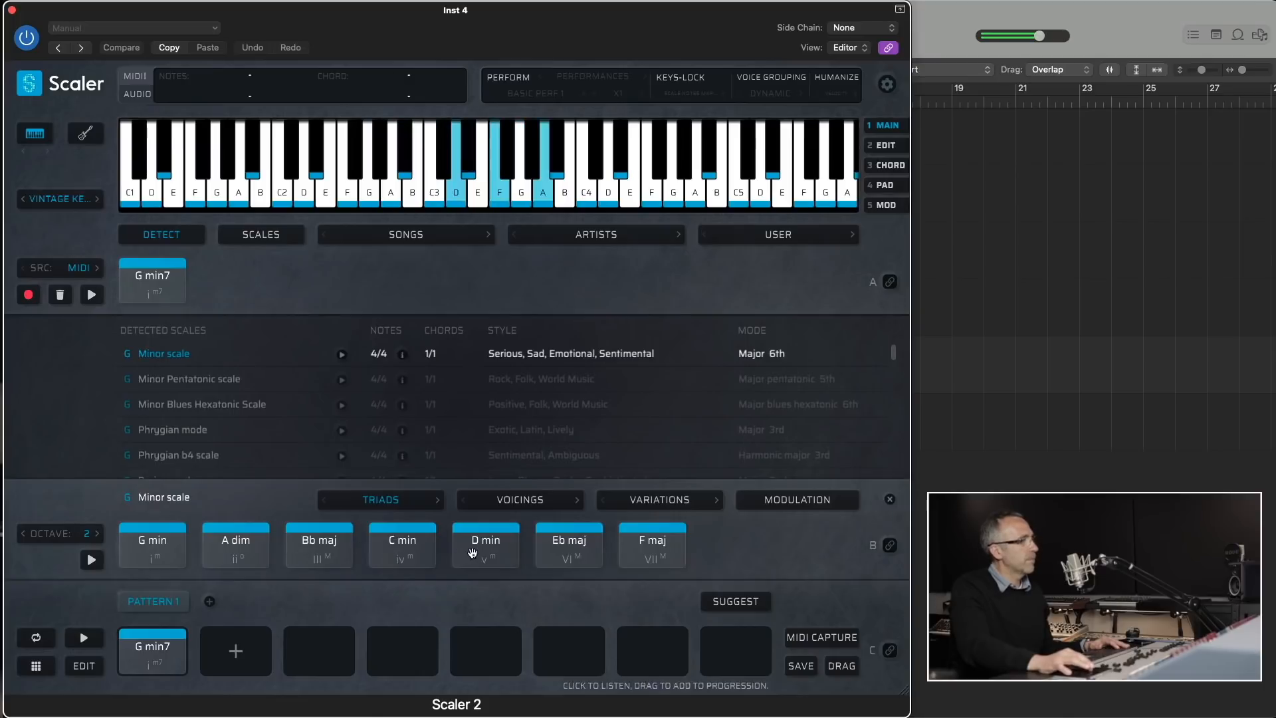
left_click(550, 537)
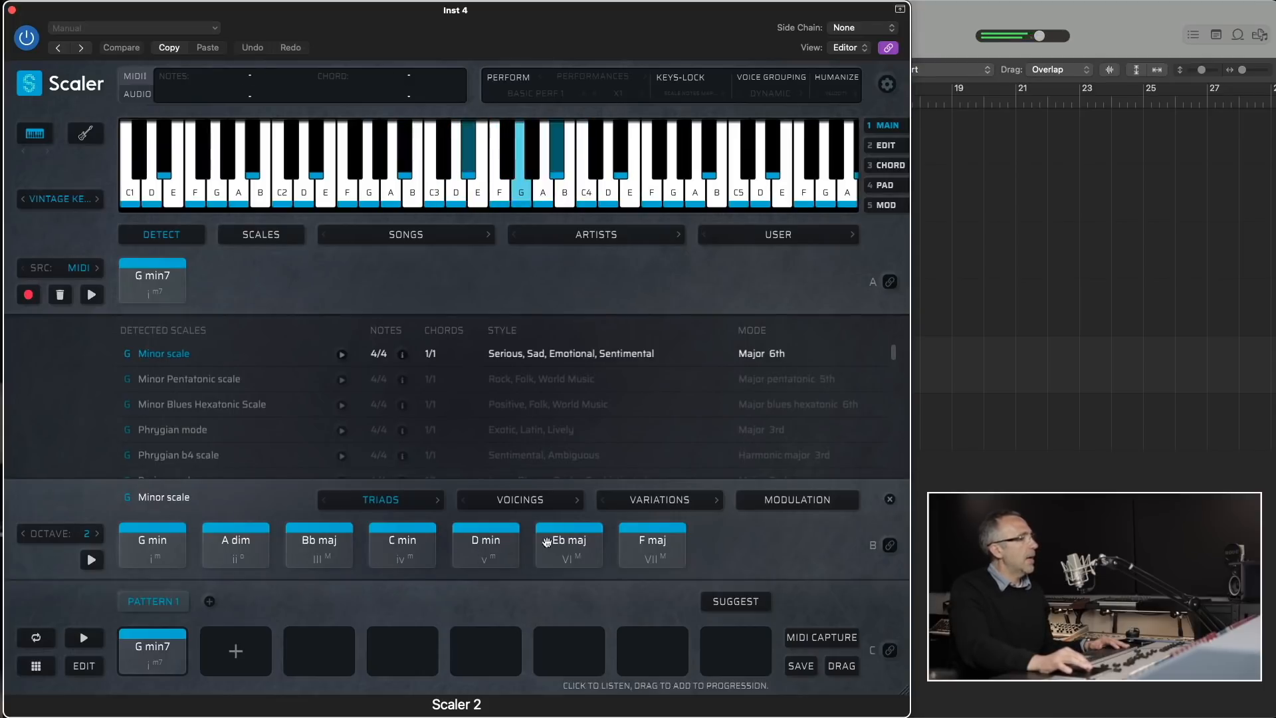
- Reopen the chord suggestions for G min7 and set the suggestion profile to Per Scale
left_click(735, 601)
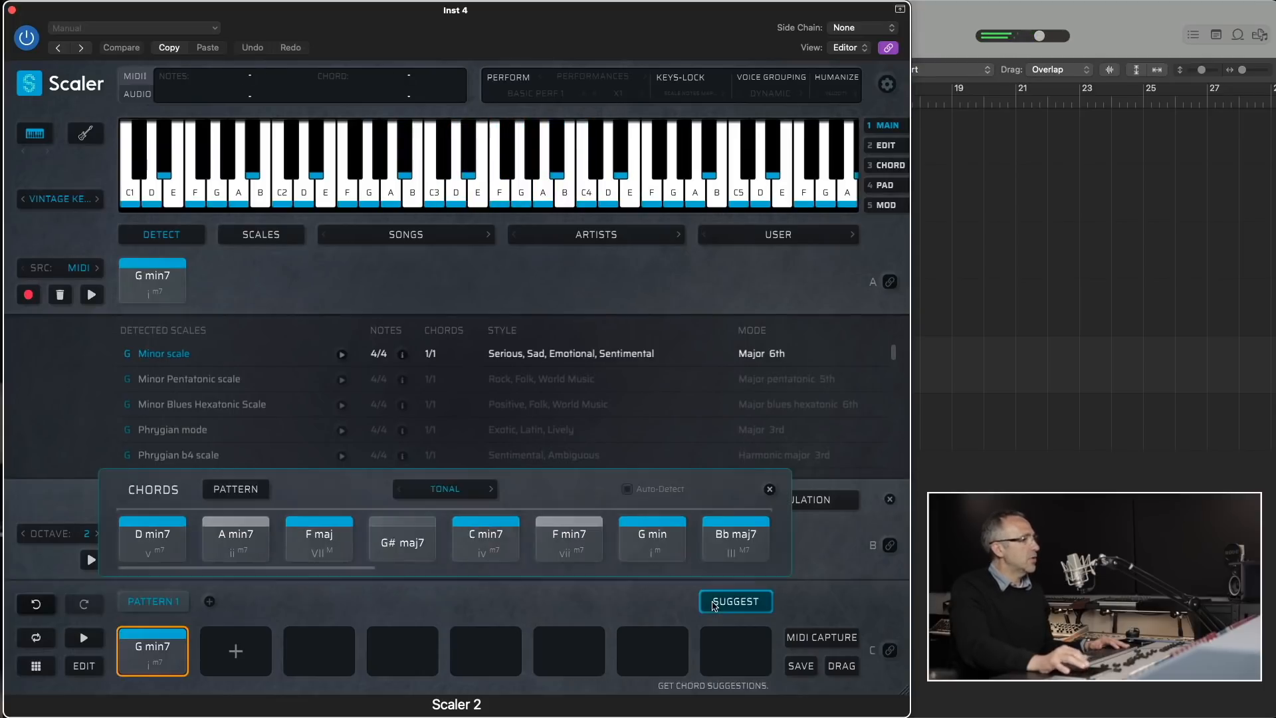
left_click(468, 493)
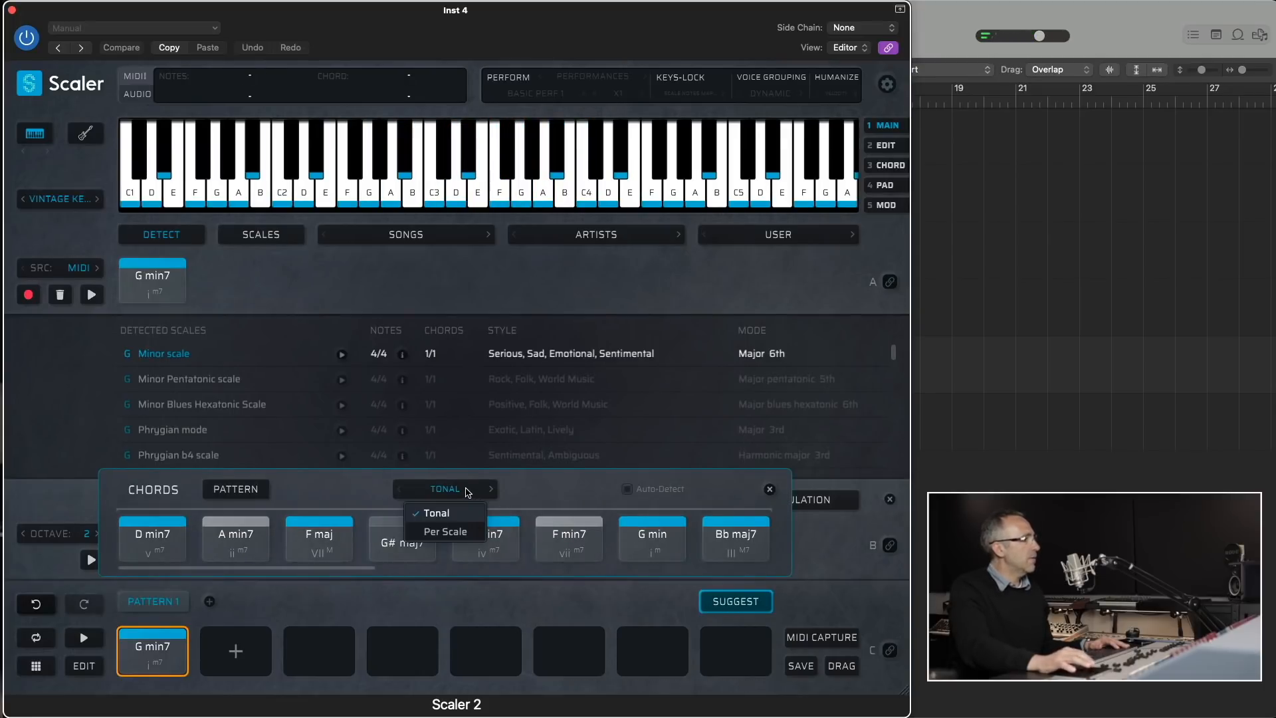
left_click(453, 532)
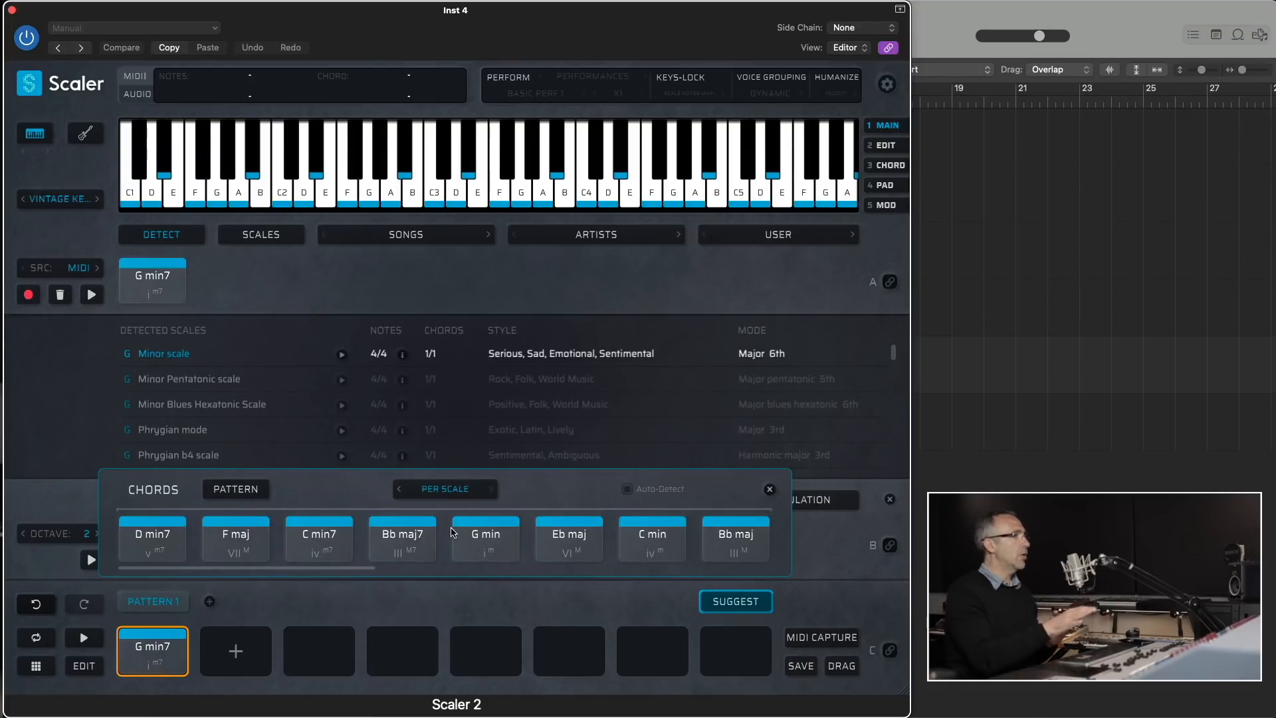
- Audition the Per Scale suggestions Bb maj7, C min7 and F maj
left_click(428, 539)
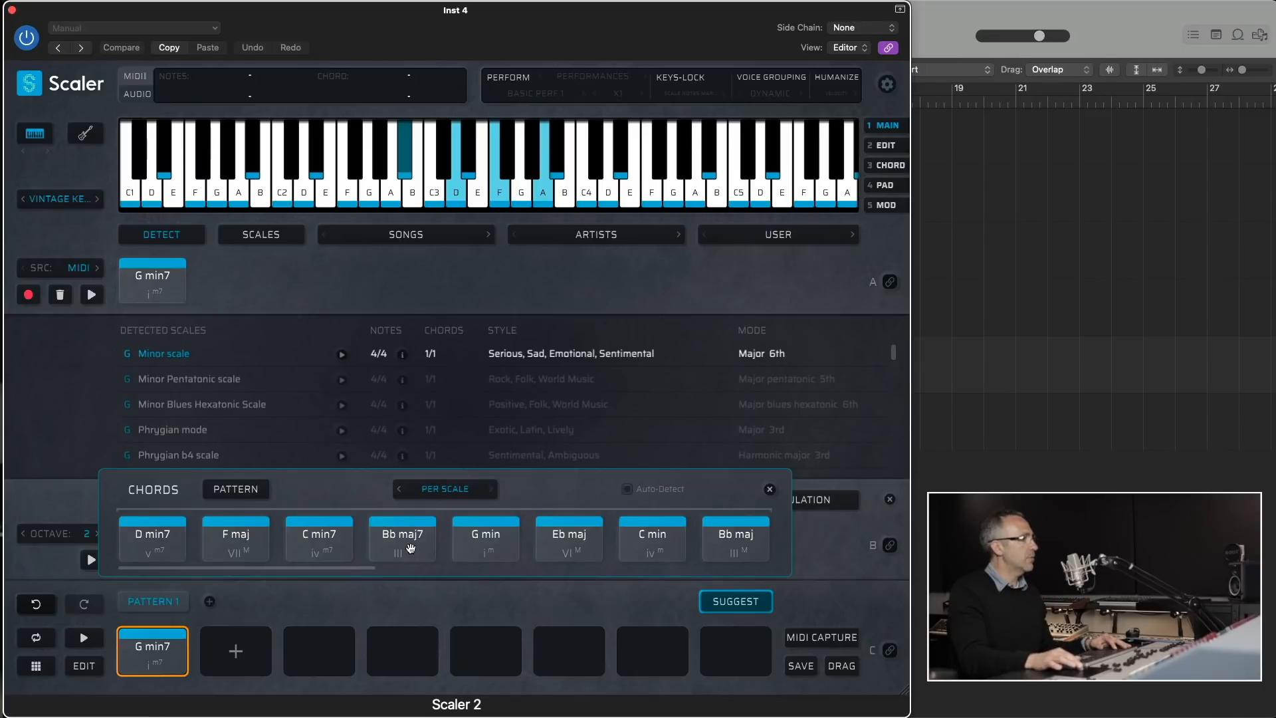
left_click(317, 546)
left_click(243, 550)
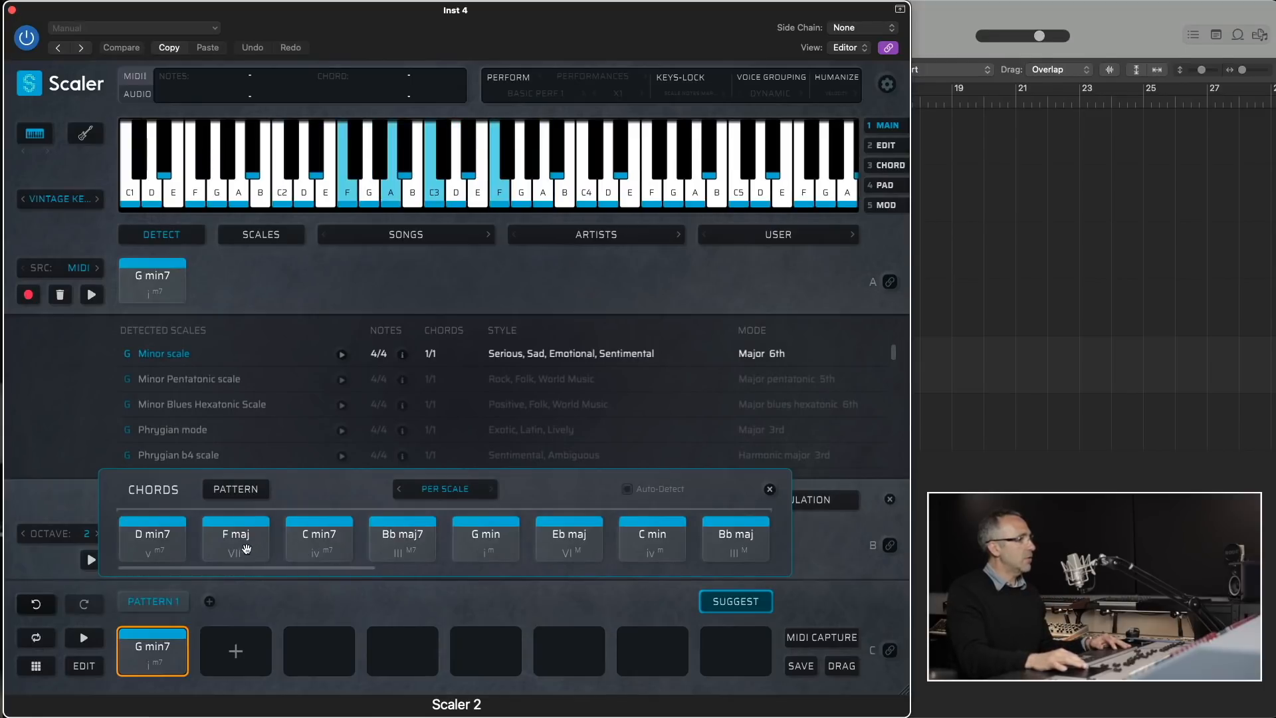
left_click(312, 548)
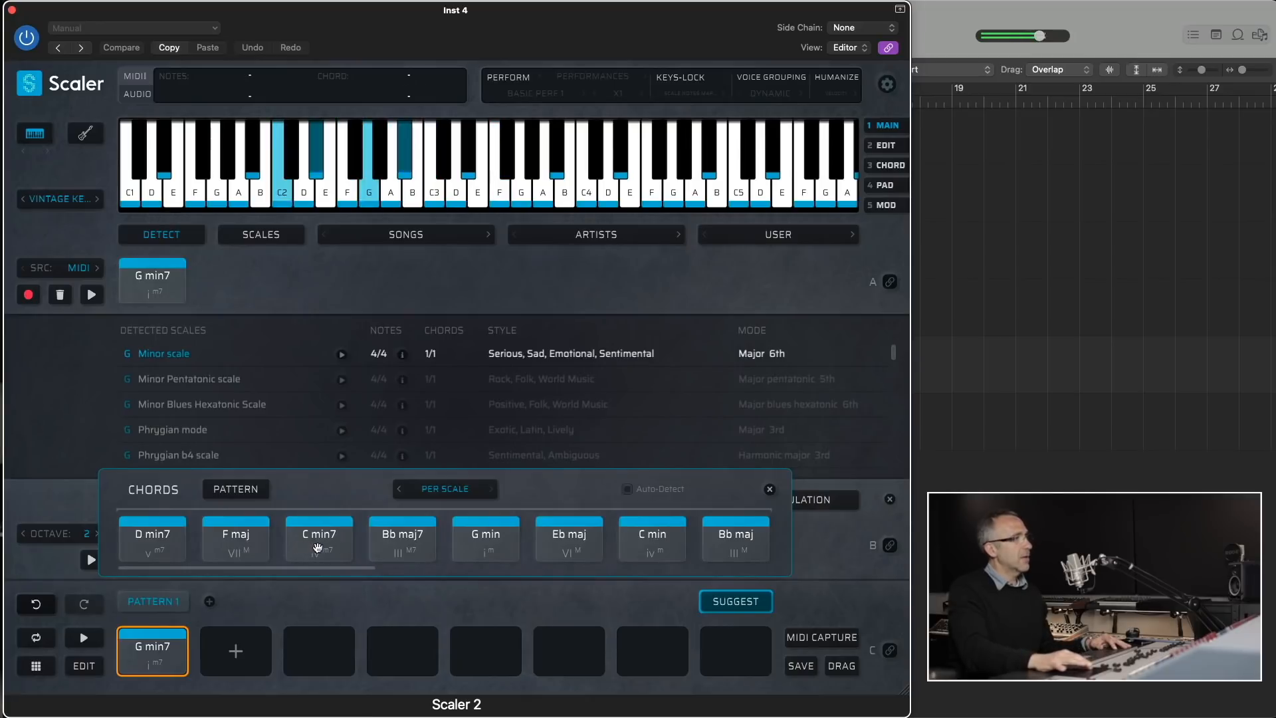
left_click(402, 550)
- Audition the extended chords at the far end of the Per Scale suggestions, including Bb sus2, Eb sus2, C min9 and Bb maj add 13
left_click_drag(364, 571, 763, 582)
left_click(578, 541)
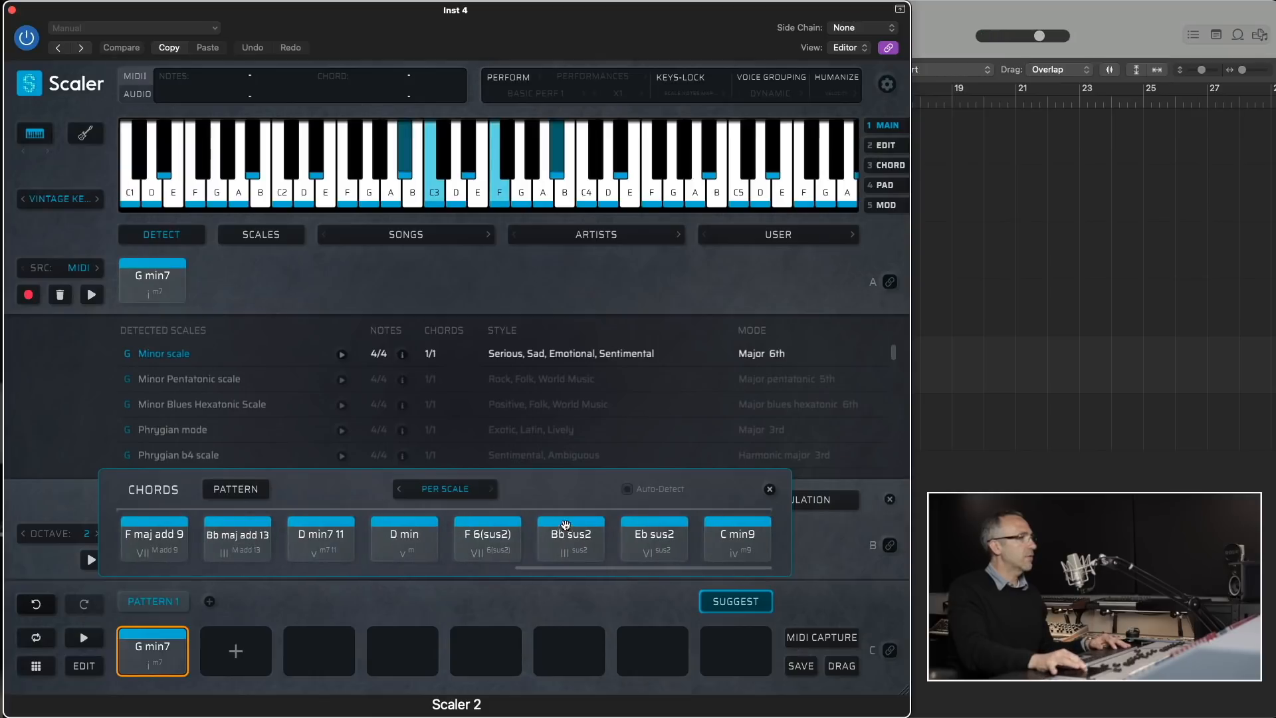
left_click(636, 546)
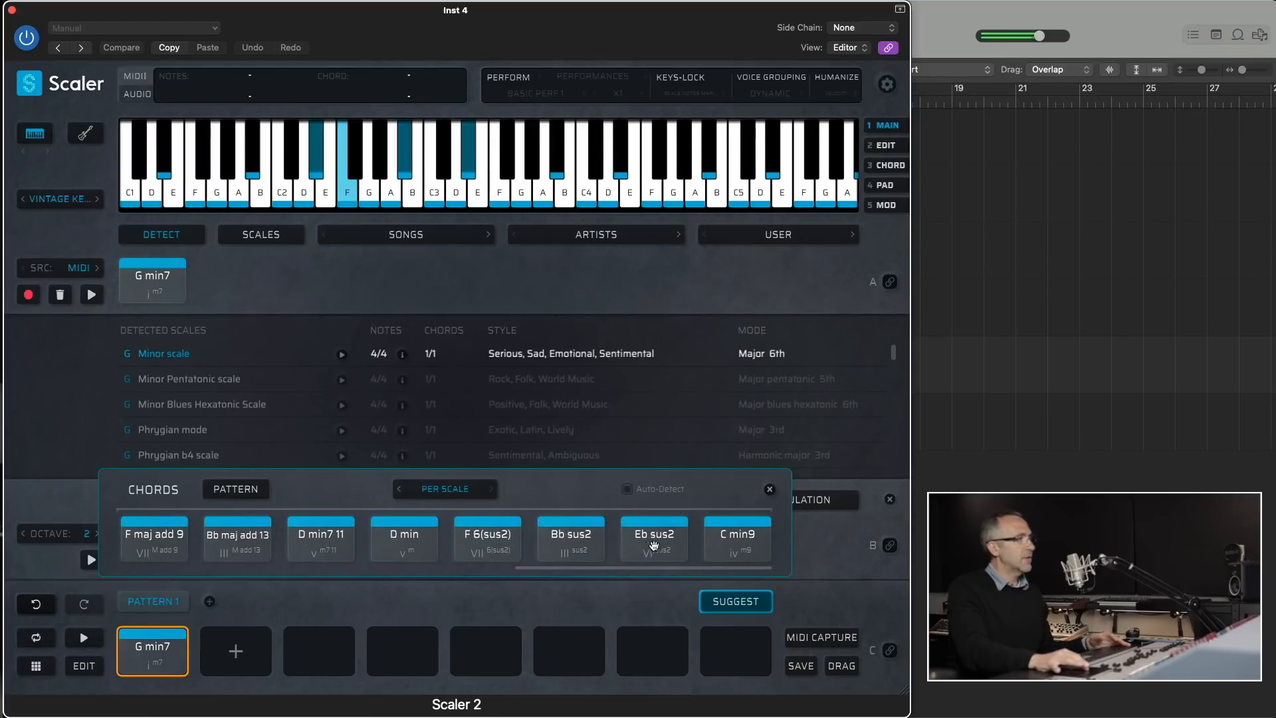
left_click(743, 538)
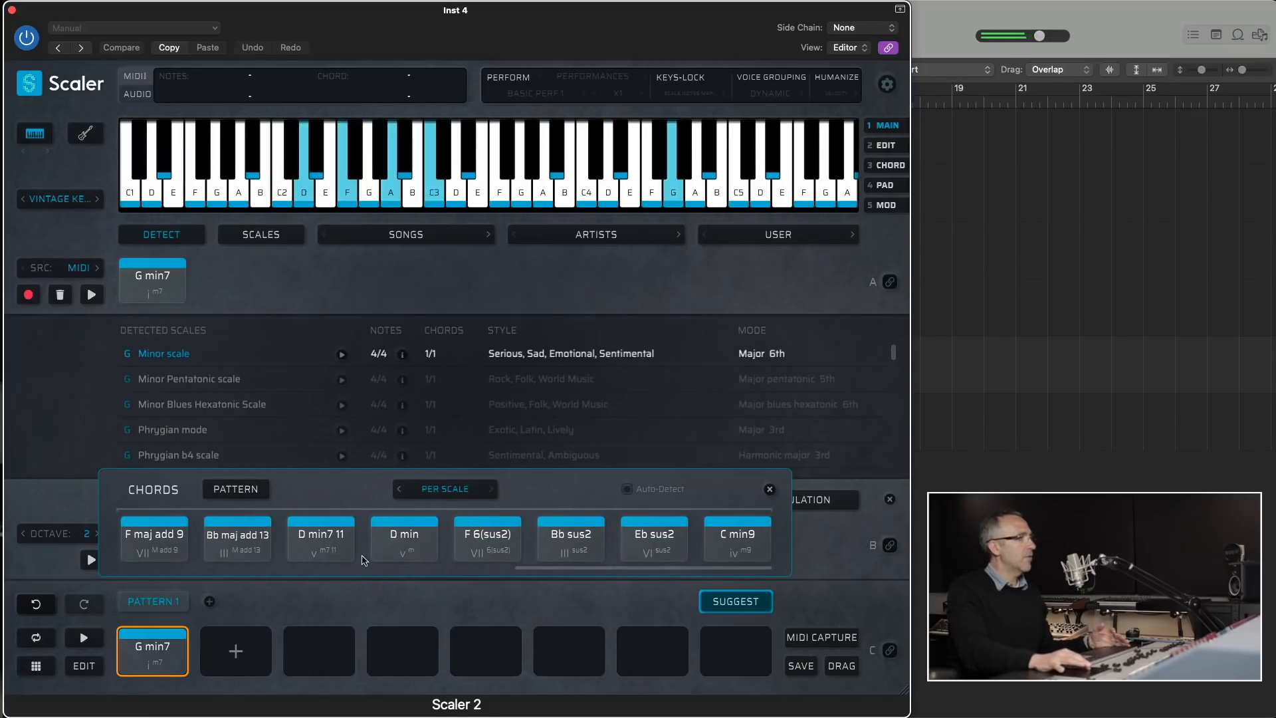
left_click(223, 547)
left_click(223, 546)
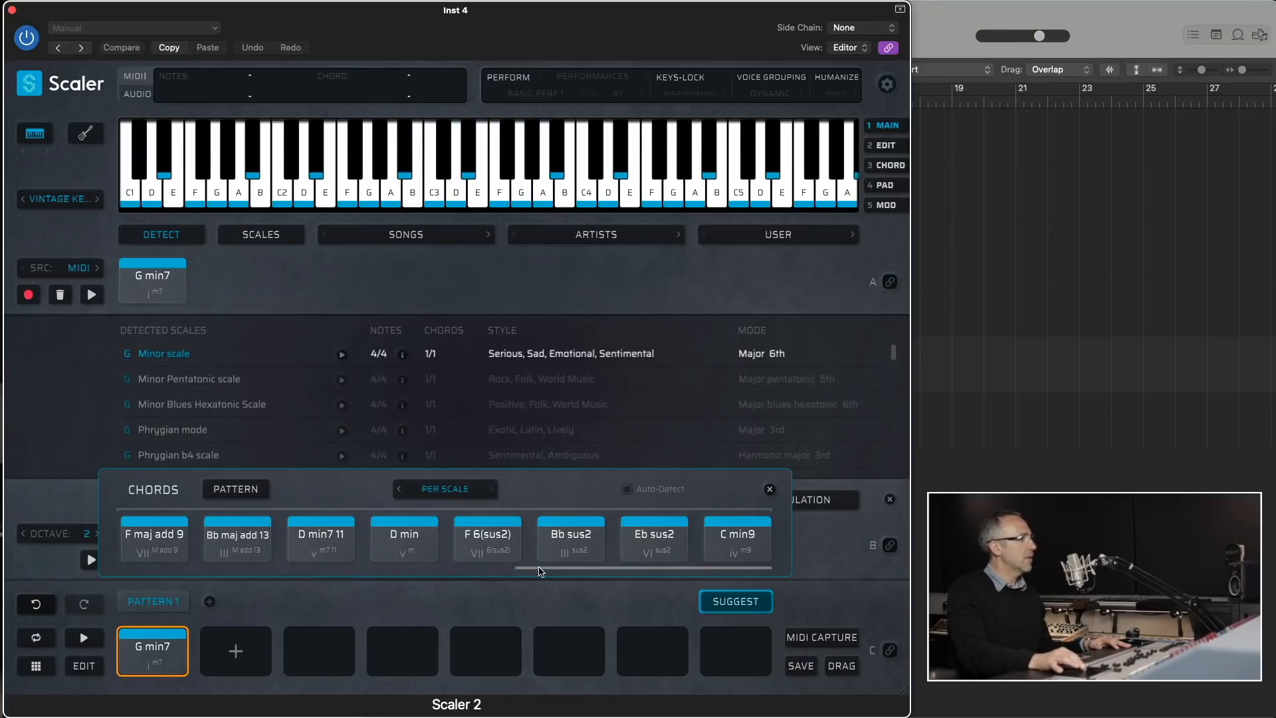
- Set the suggestion profile back to Tonal and turn on Auto-Detect
left_click(469, 492)
left_click(456, 514)
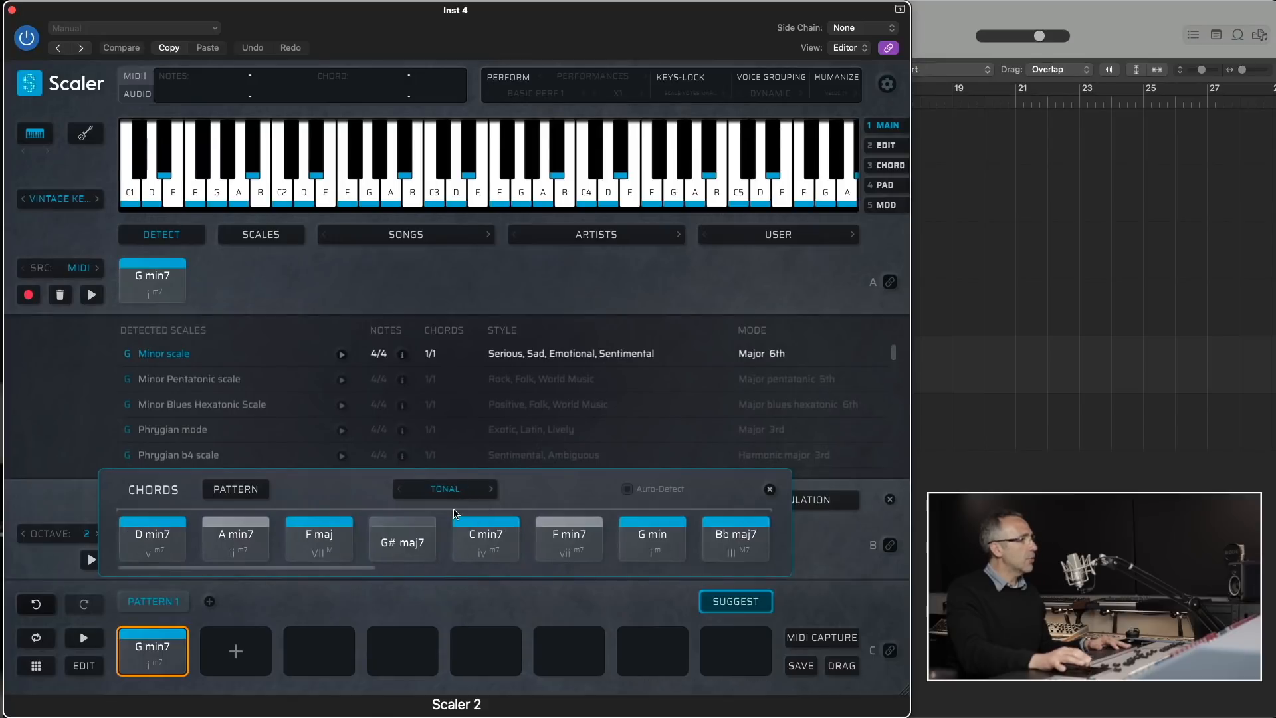
left_click(627, 490)
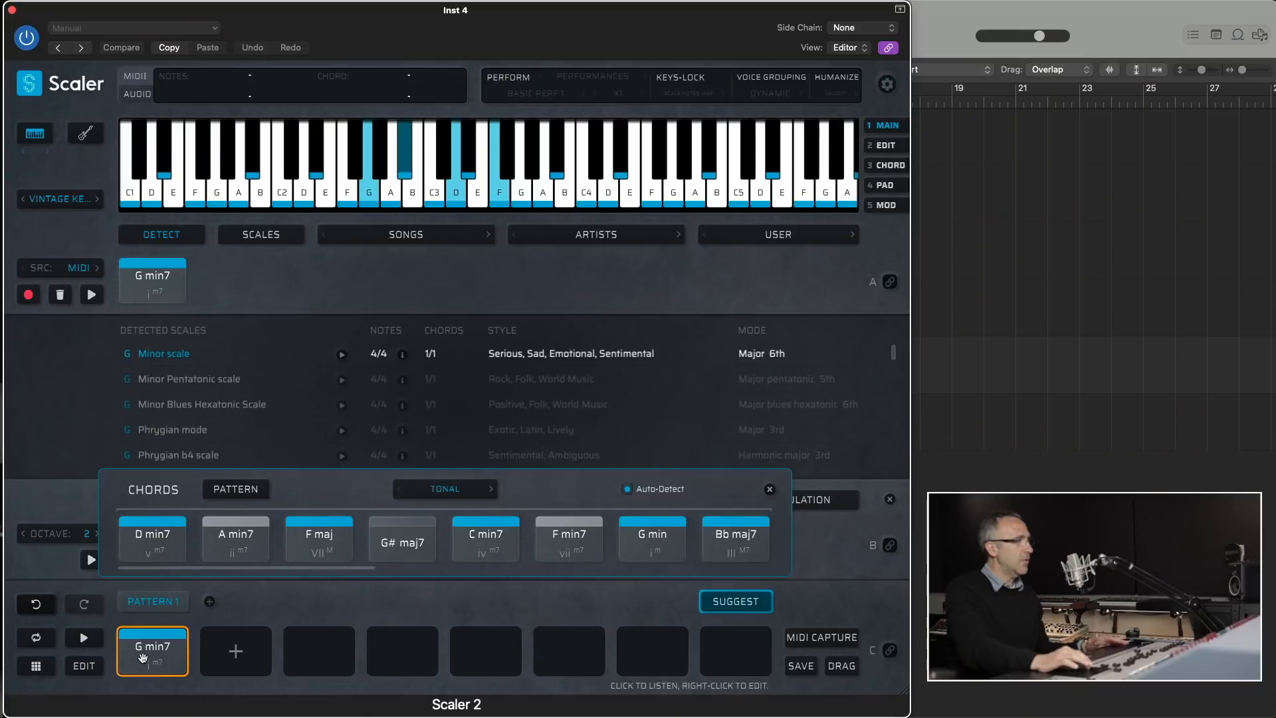
- Audition the Tonal suggestions A min7, F maj, G# maj7, F min7 and G min against the pattern's G min7 chord
left_click(240, 556)
left_click(320, 557)
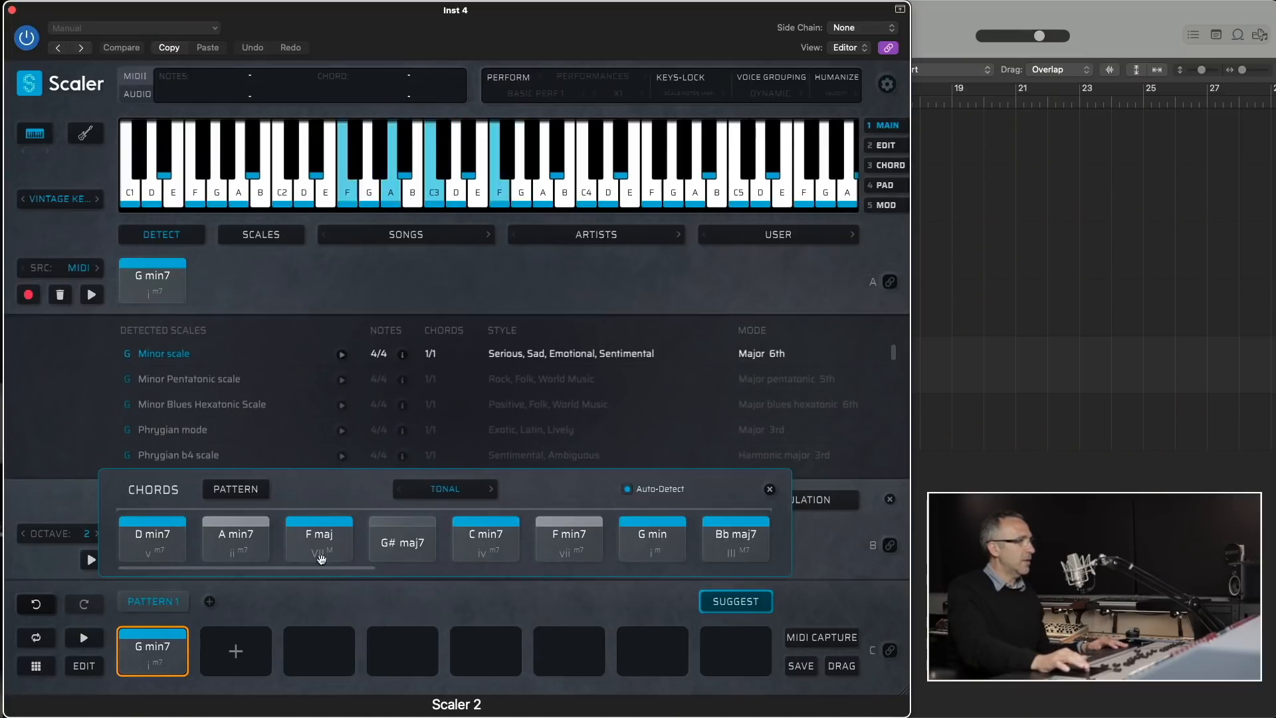
left_click(402, 553)
left_click(592, 532)
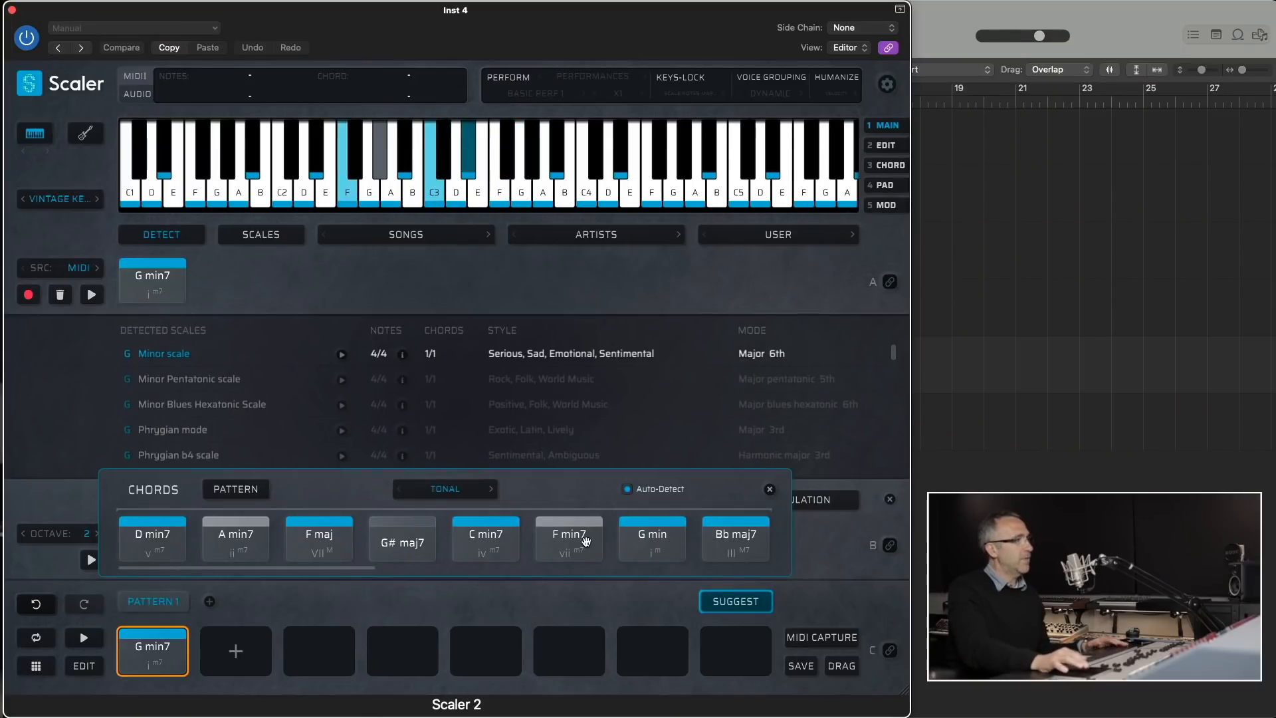
left_click(150, 648)
left_click(398, 541)
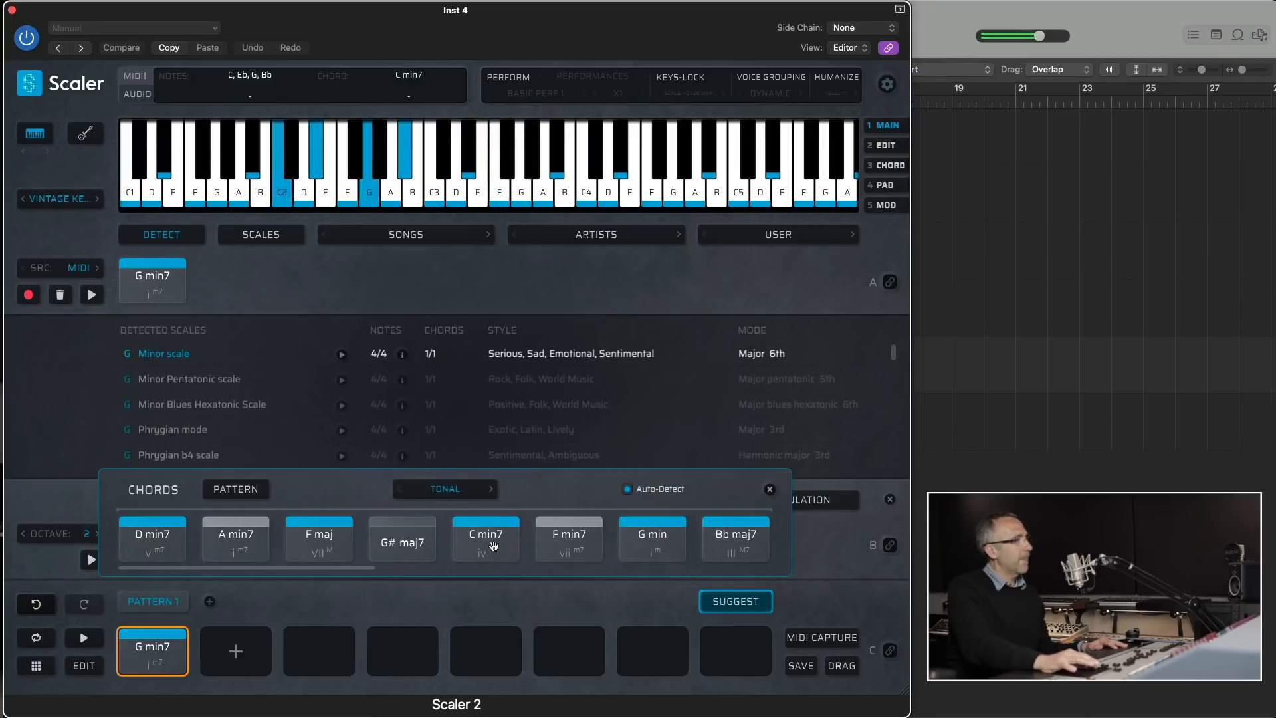
left_click(625, 545)
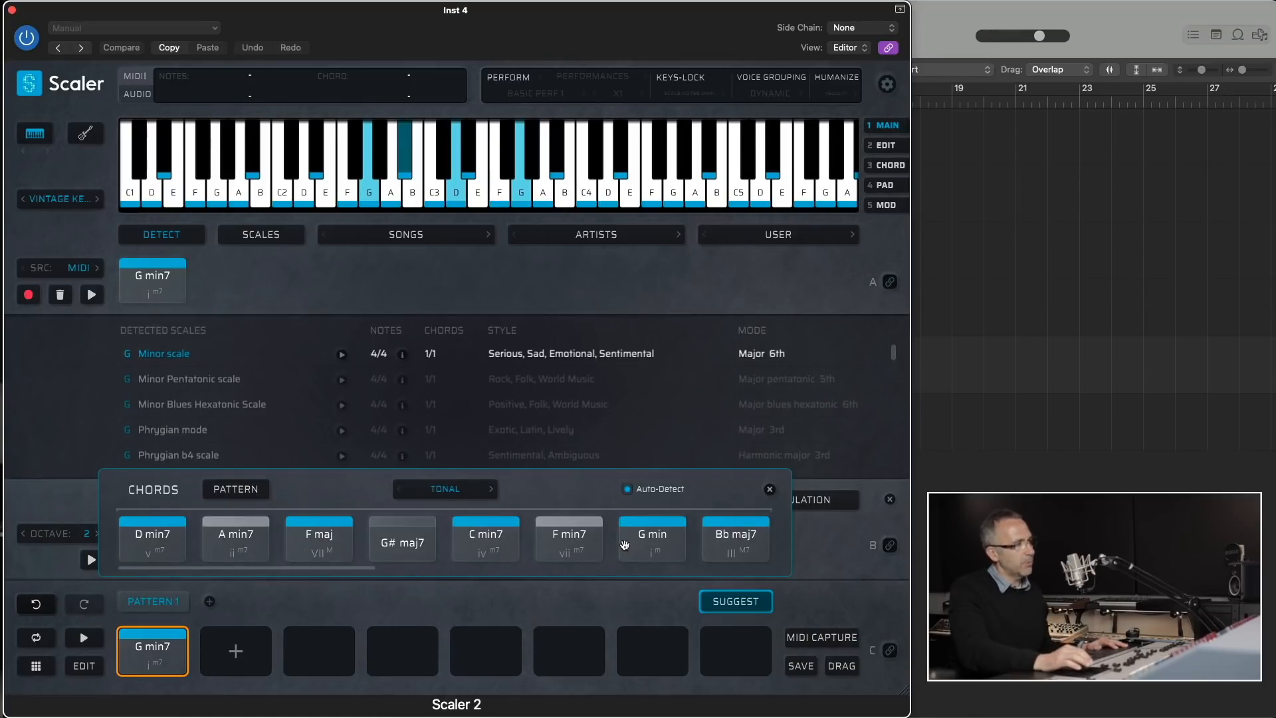
- Compare the G# maj7 and A min7 suggestions and add A min7 as the second chord of Pattern 1
left_click(384, 541)
left_click(242, 543)
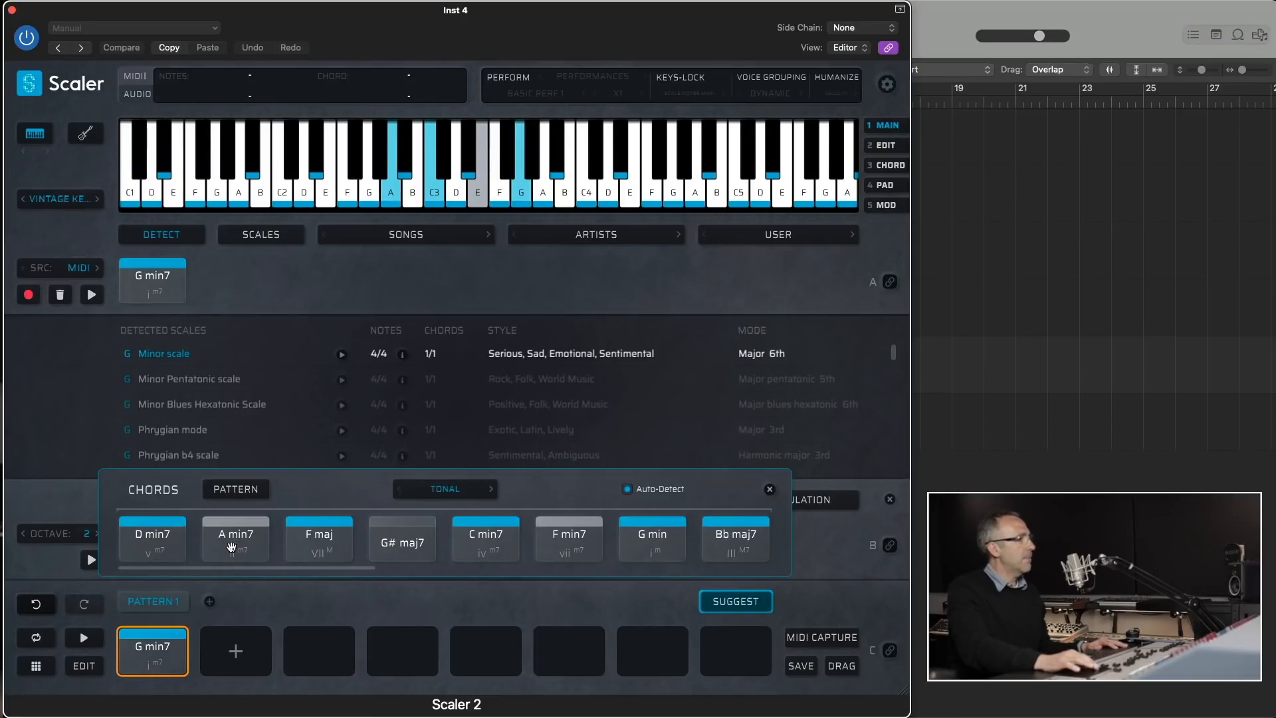
left_click(408, 525)
left_click_drag(248, 542, 229, 637)
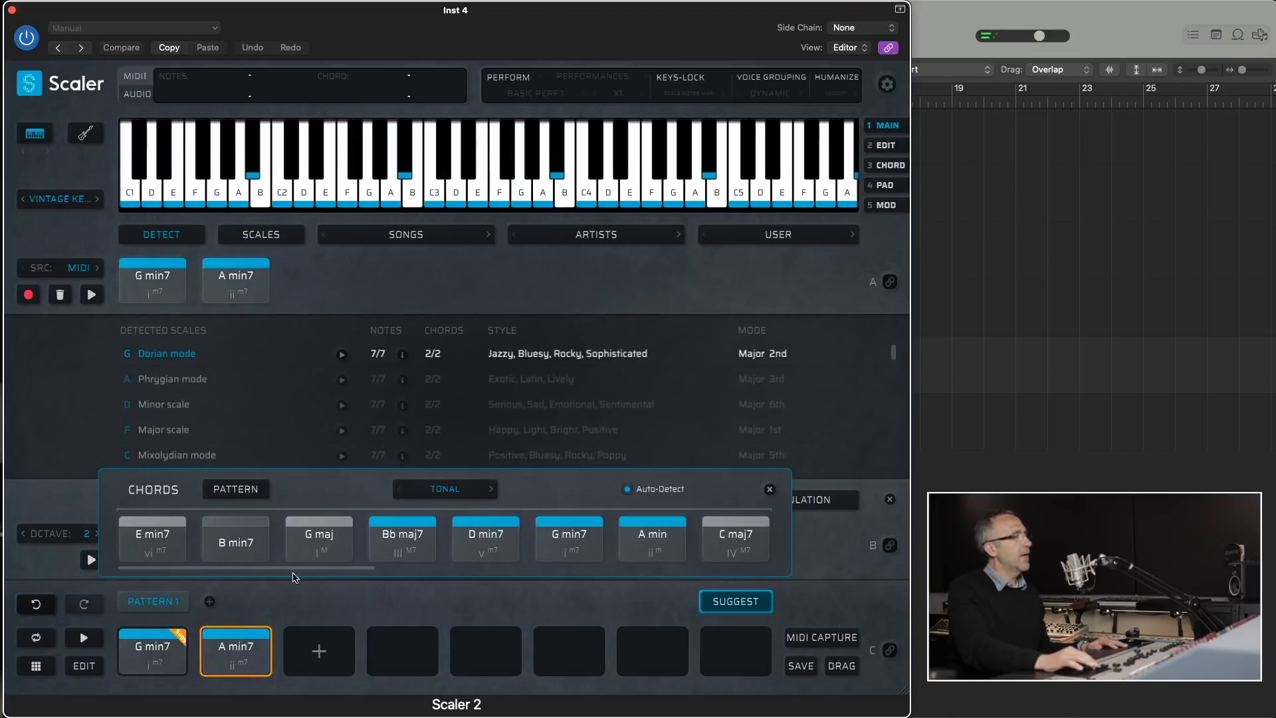
- Audition the E min7, B min7 and G maj suggestions for A min7 along with the pattern's G min7 and A min7 chords
left_click(175, 557)
left_click(236, 543)
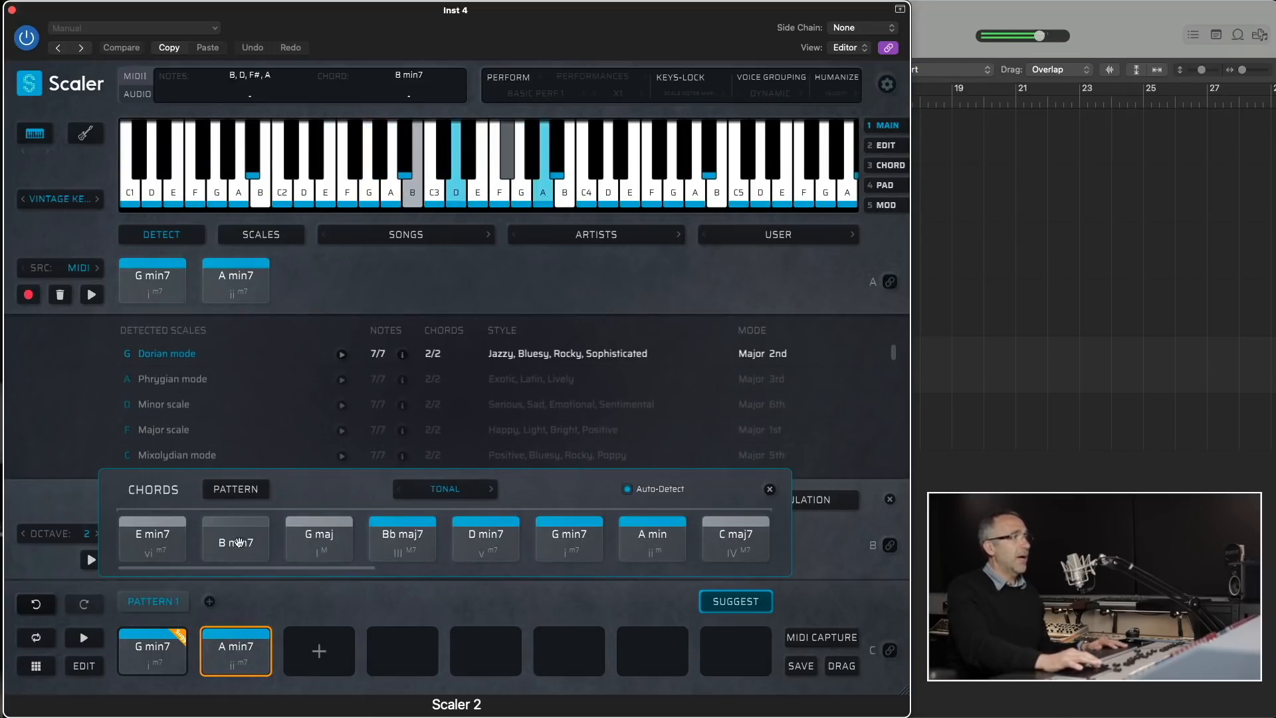
left_click(307, 537)
left_click(149, 655)
left_click(220, 654)
left_click(248, 529)
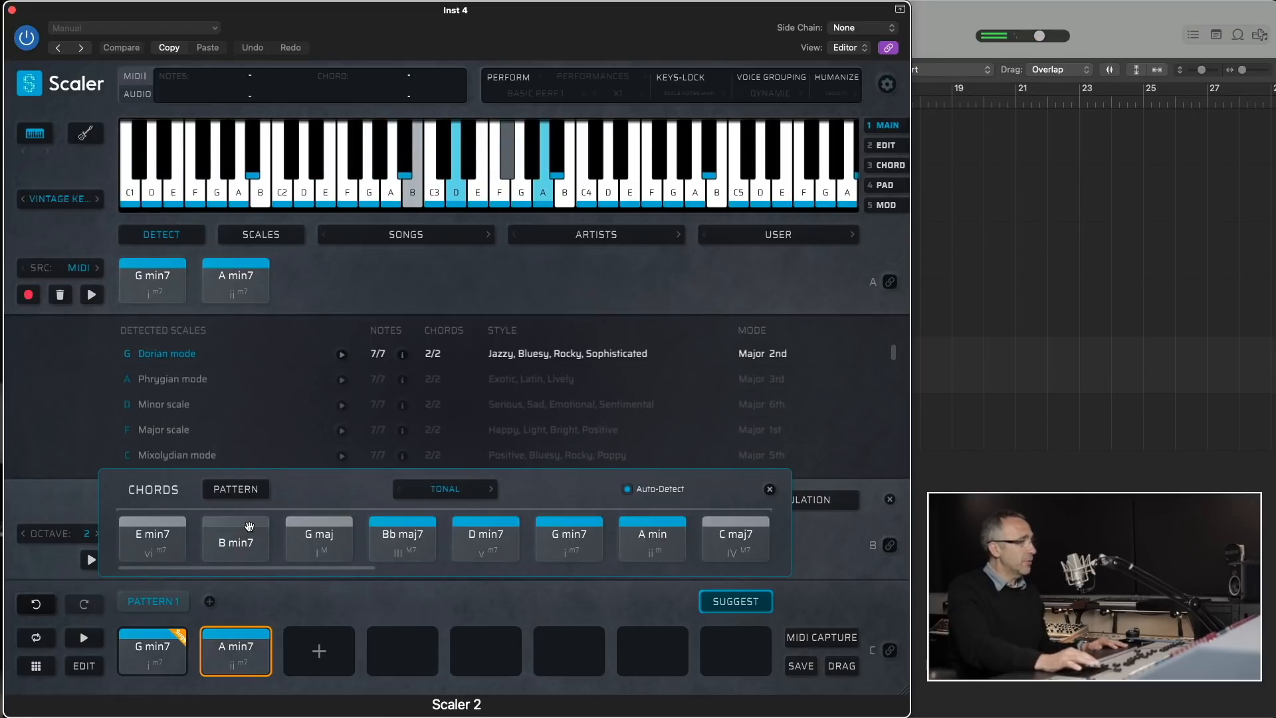
- Base the suggestions on the pattern's G min7 chord and add the G# maj7 suggestion as the third chord
left_click(175, 646)
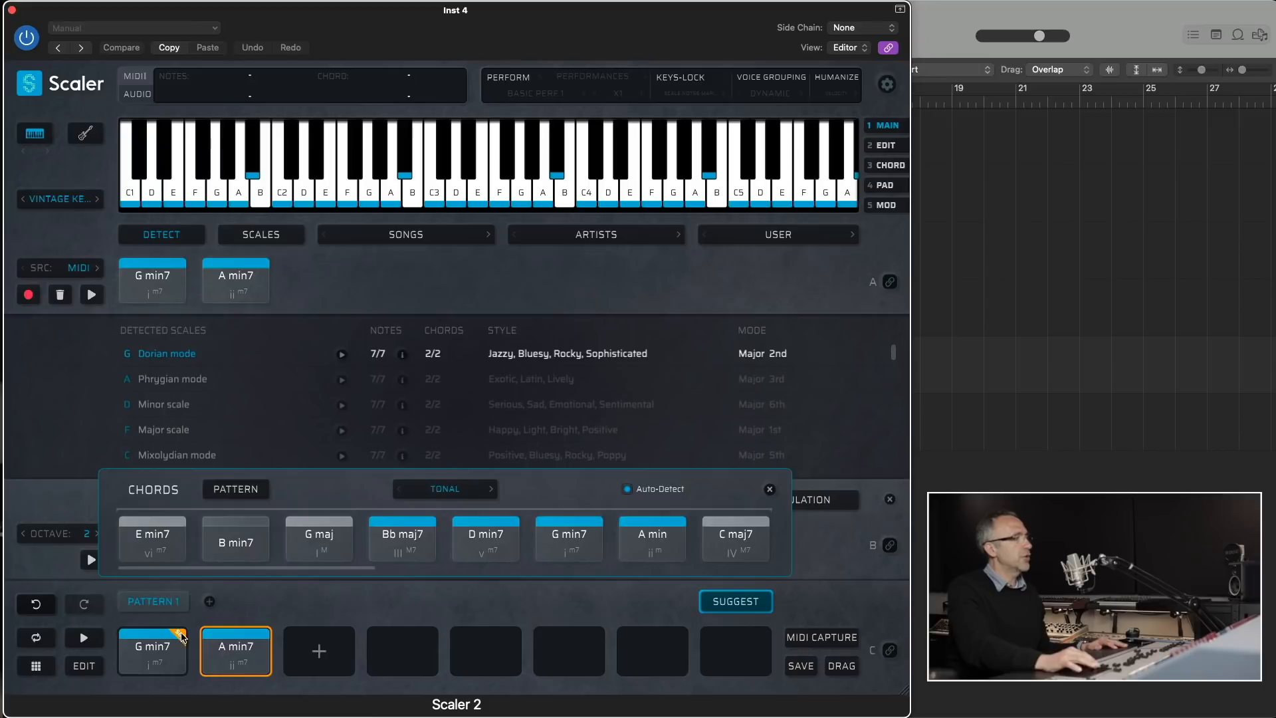
left_click(180, 640)
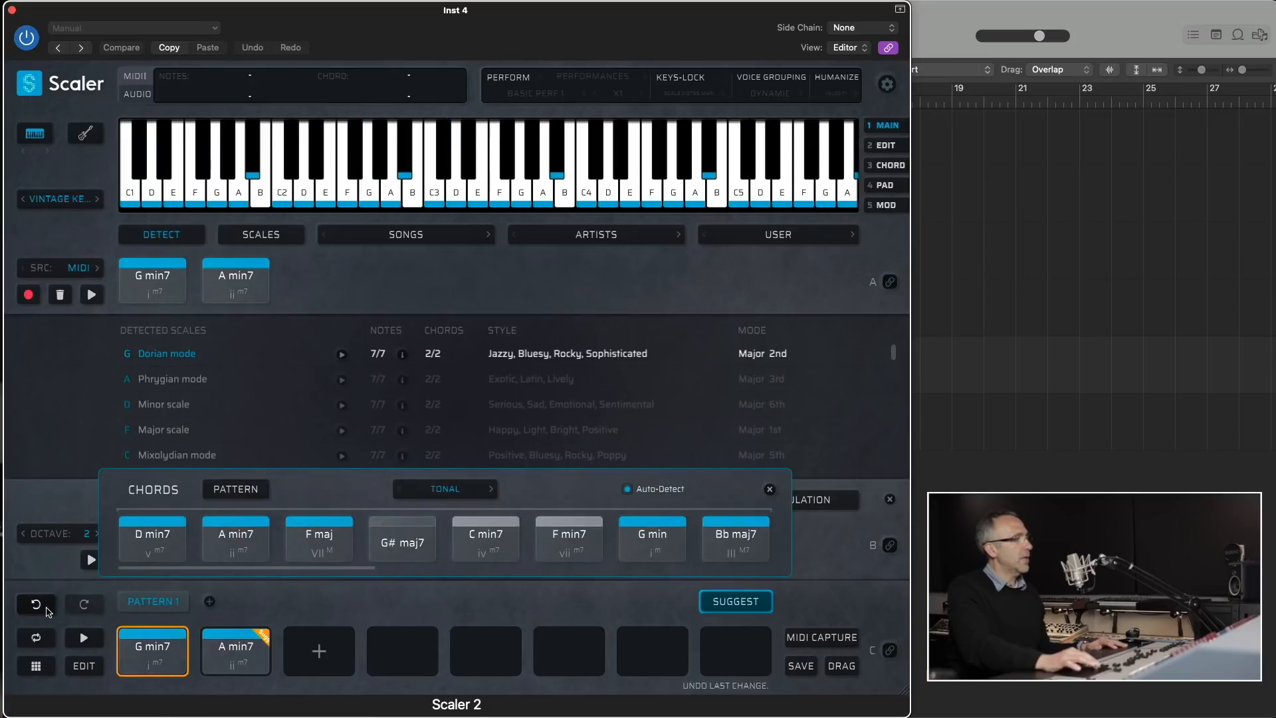
left_click(157, 626)
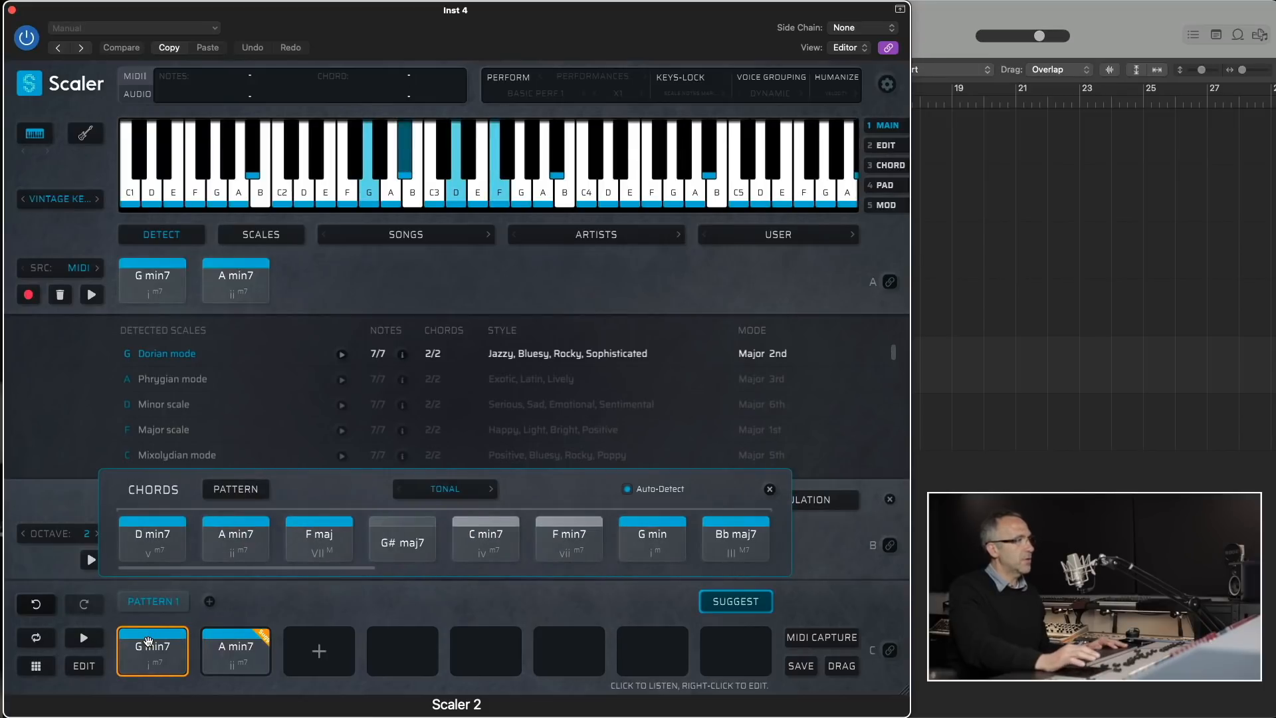
left_click(402, 543)
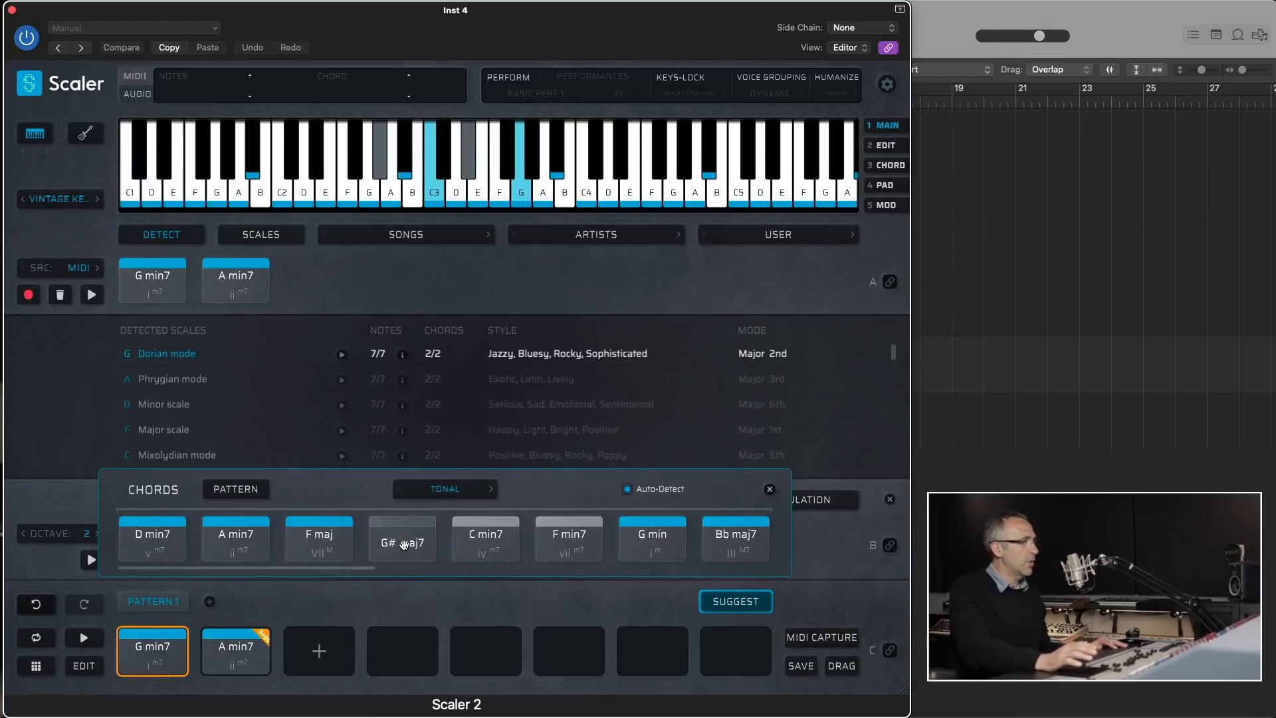
left_click_drag(403, 545, 319, 650)
- Play the pattern's G min7, A min7 and Ab maj7 chords to hear how they sound together
left_click(152, 658)
left_click(320, 658)
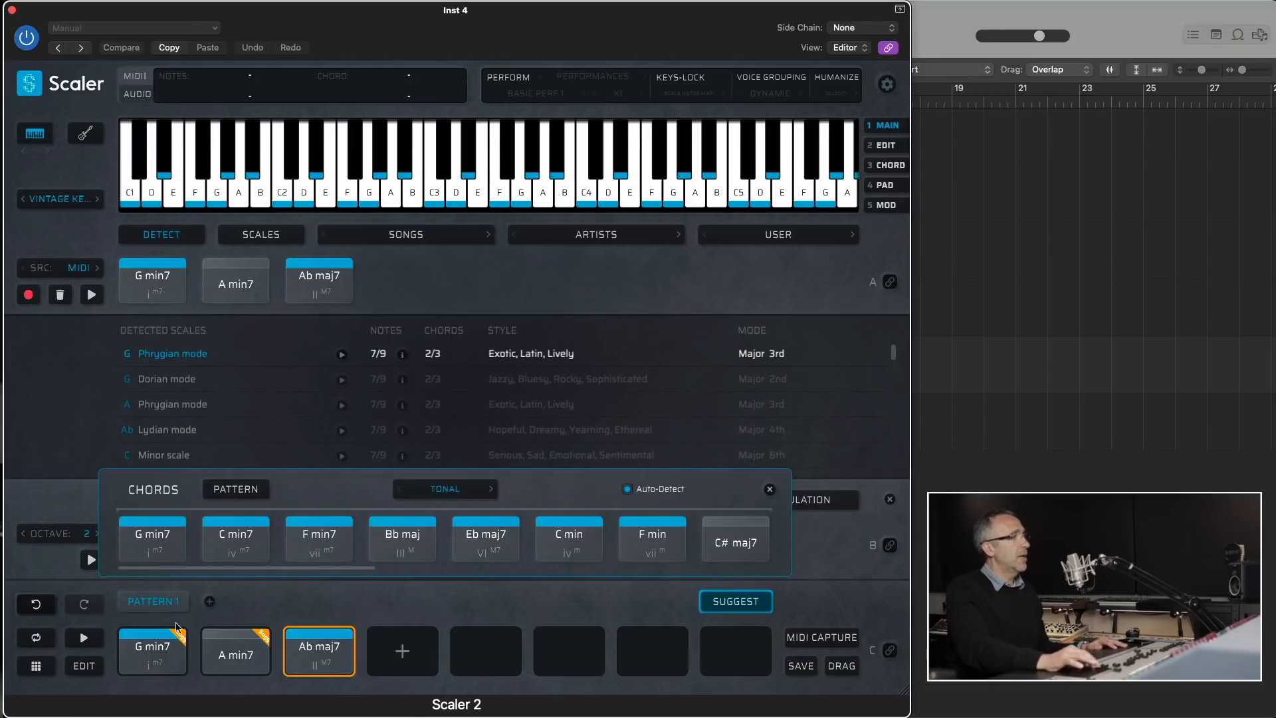
left_click(224, 656)
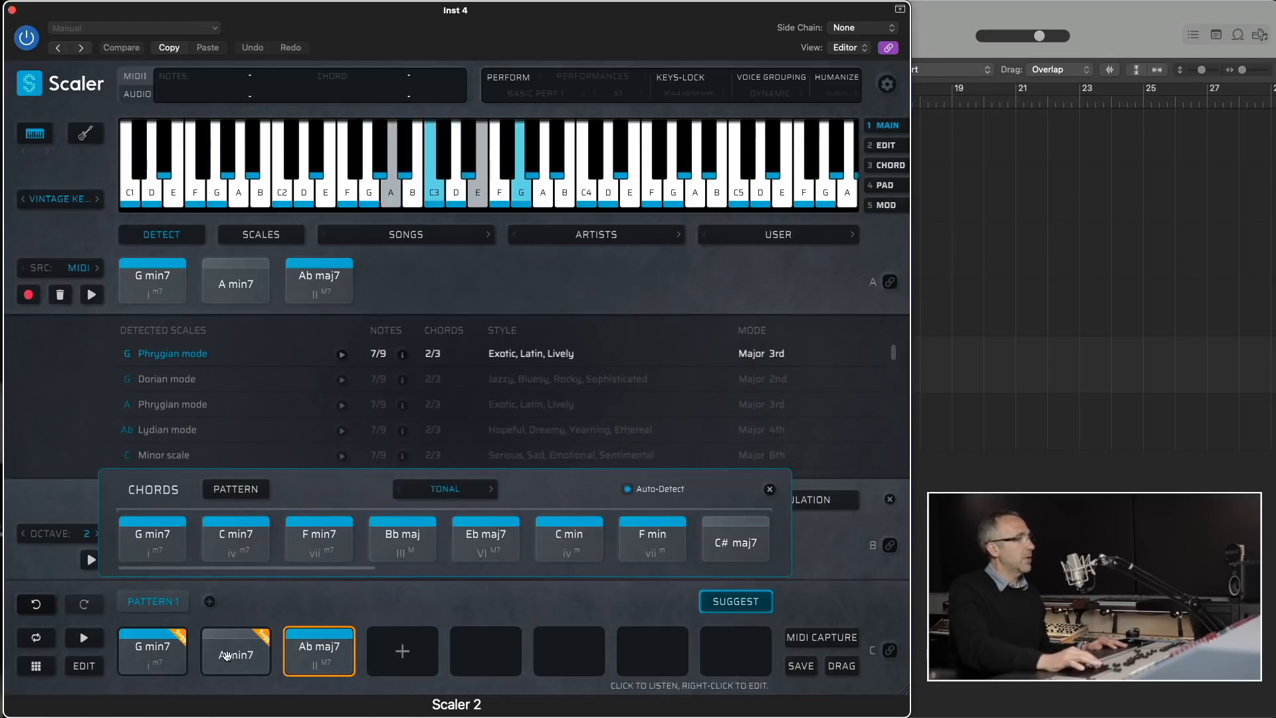
left_click(306, 655)
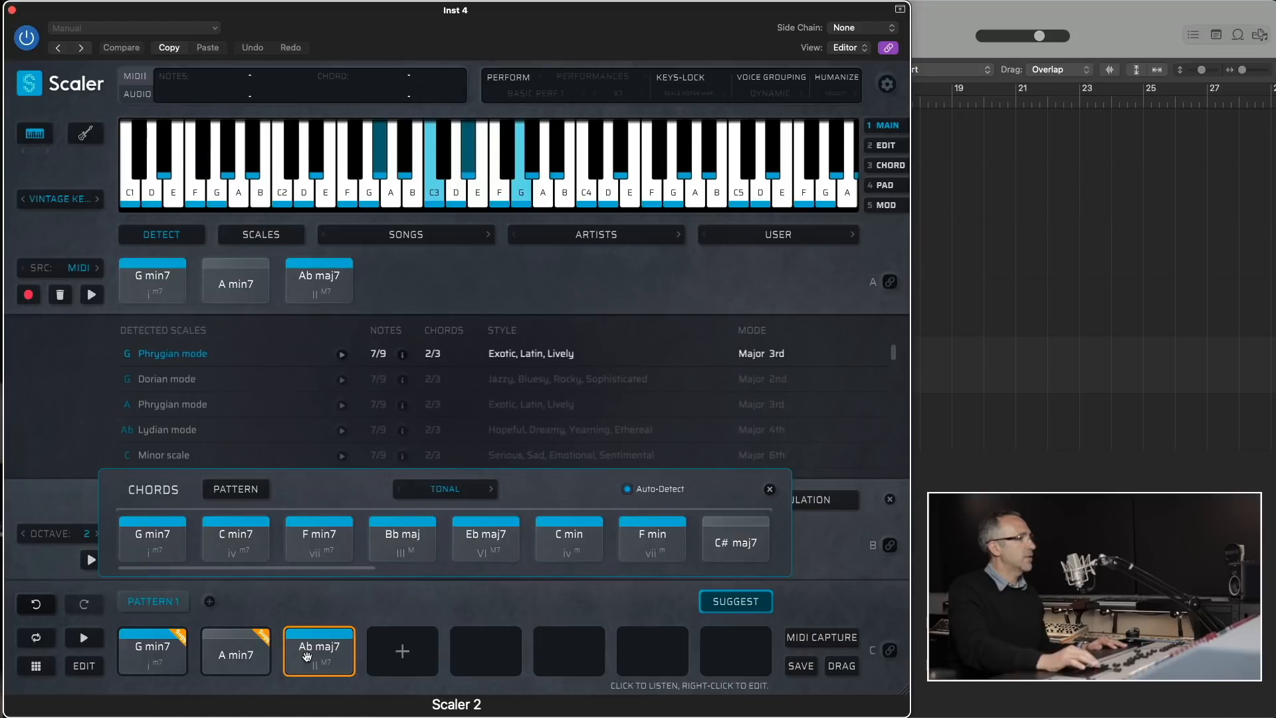
- Add the suggested Eb maj7 as the fourth chord of Pattern 1 and bind the pattern row to MIDI
left_click_drag(485, 541, 397, 643)
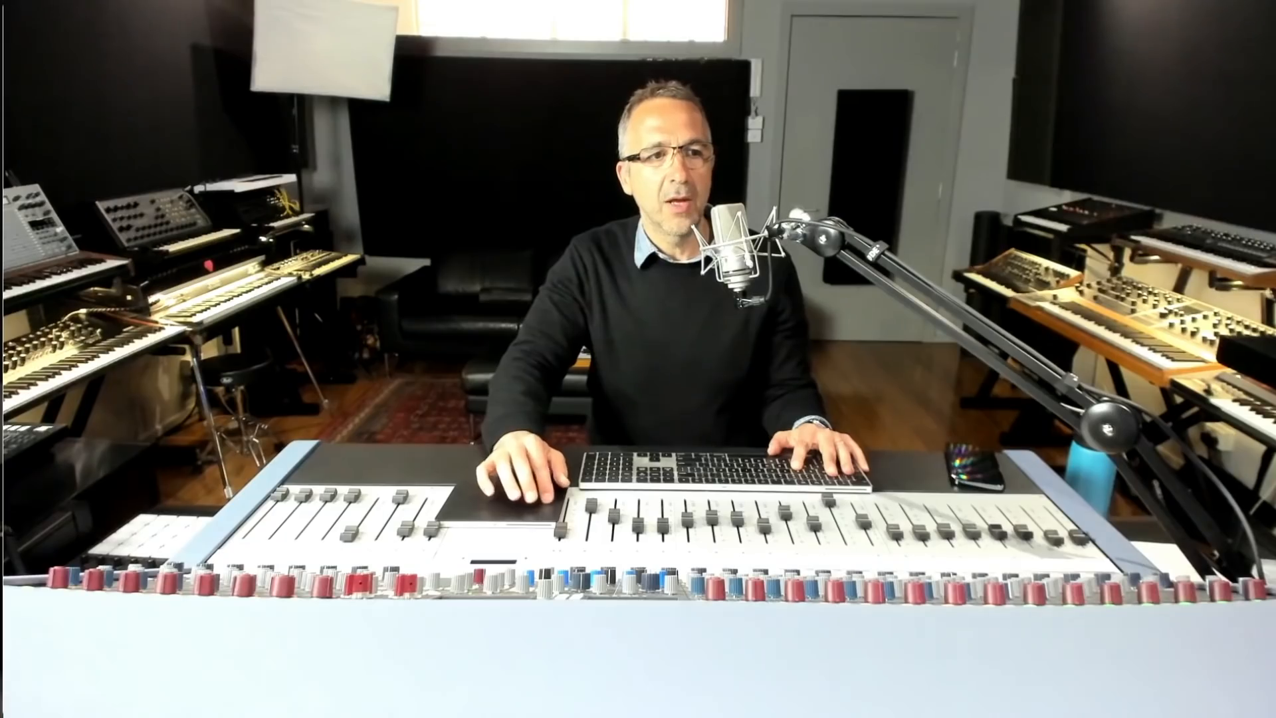
left_click(890, 649)
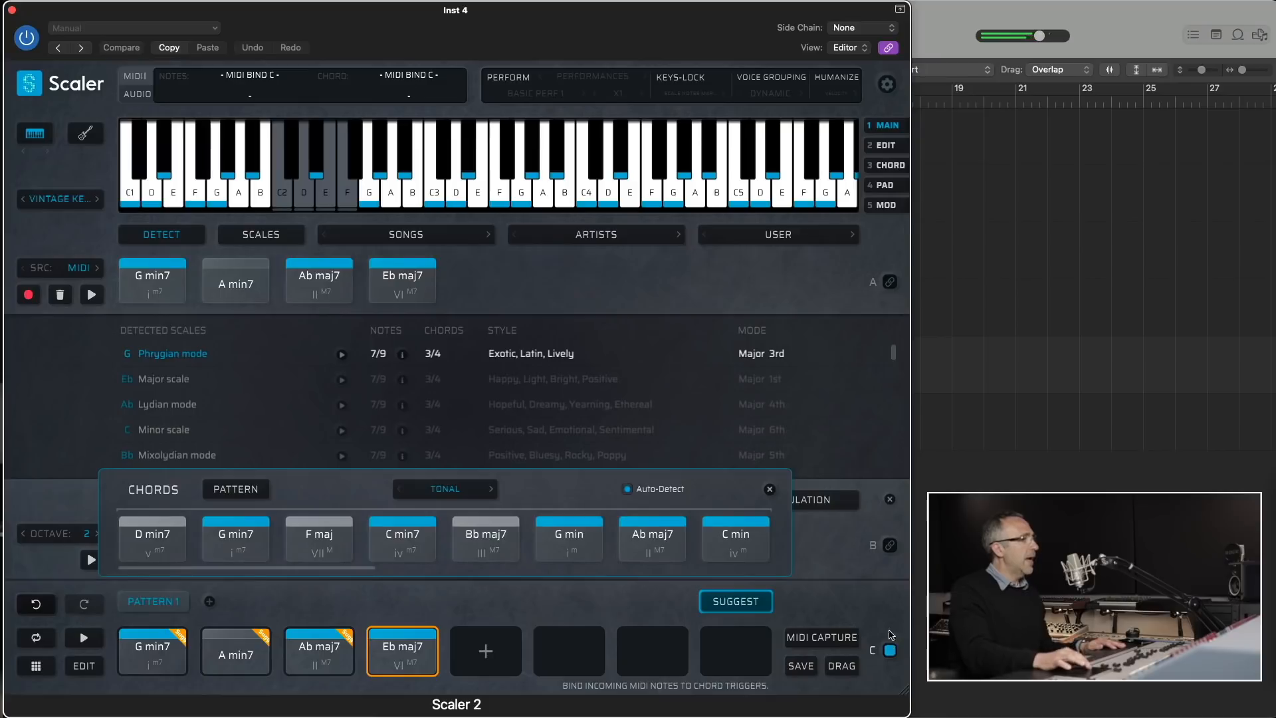
- Generate a suggested pattern and fill the empty slots of Pattern 1 with it instead of replacing the existing chords
left_click(236, 489)
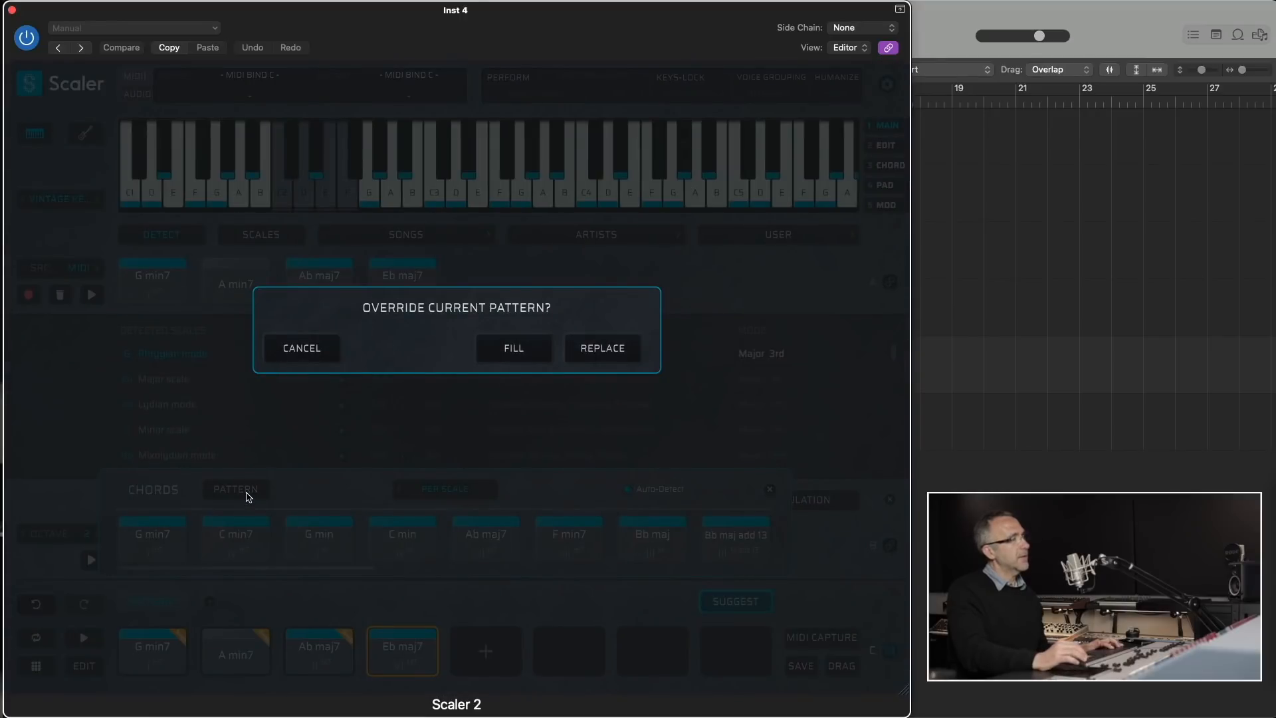
left_click(520, 355)
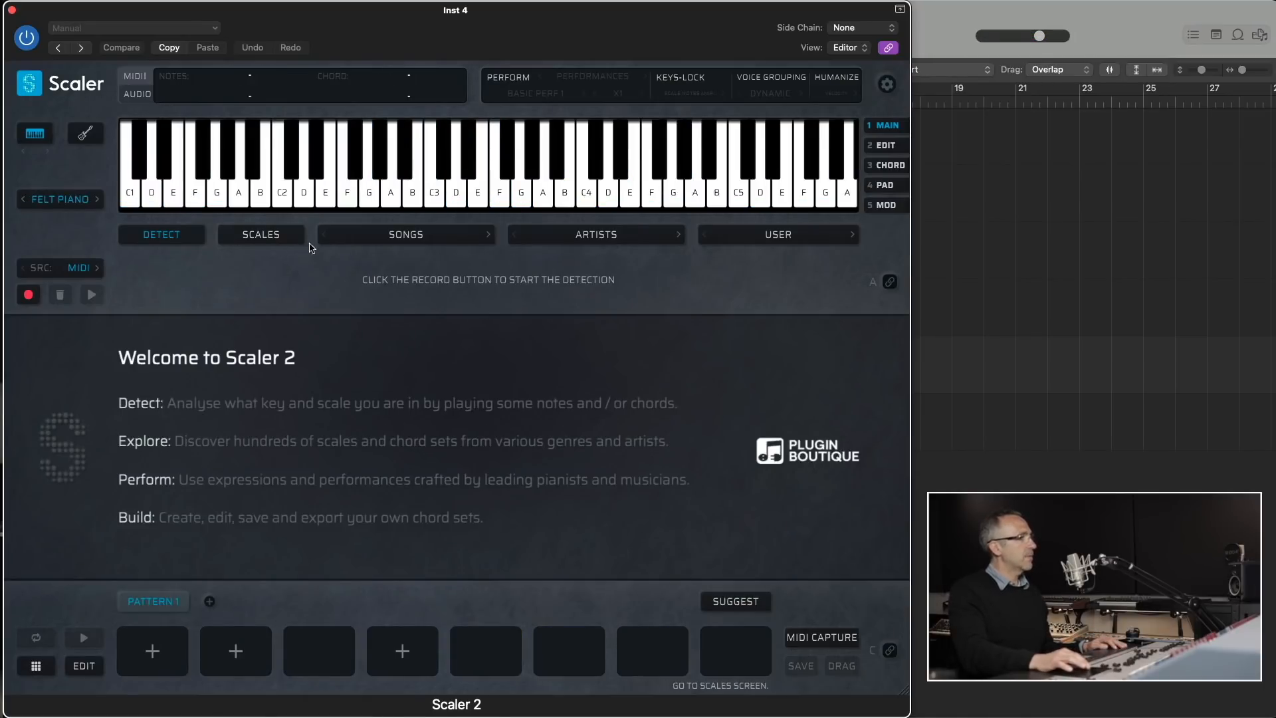
- Choose the C Major scale and add its C maj triad as the first chord of Pattern 1
left_click(275, 237)
left_click(187, 355)
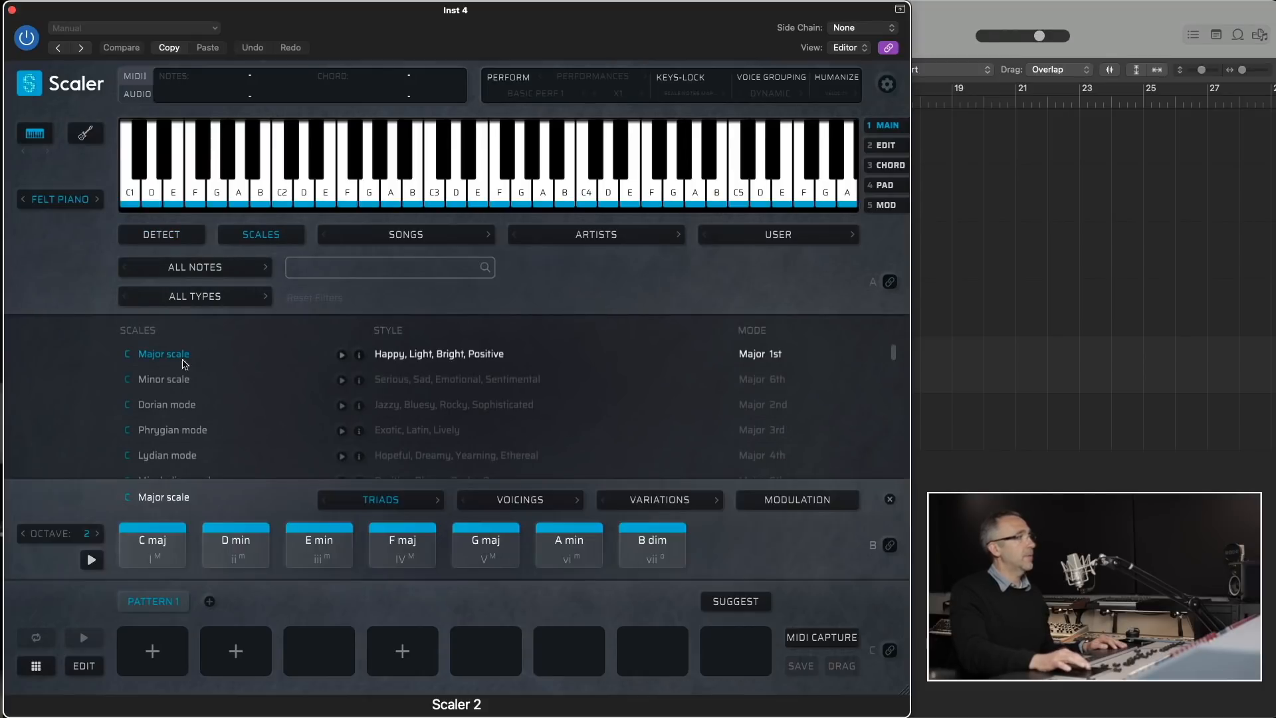
left_click(152, 546)
left_click_drag(152, 546, 154, 648)
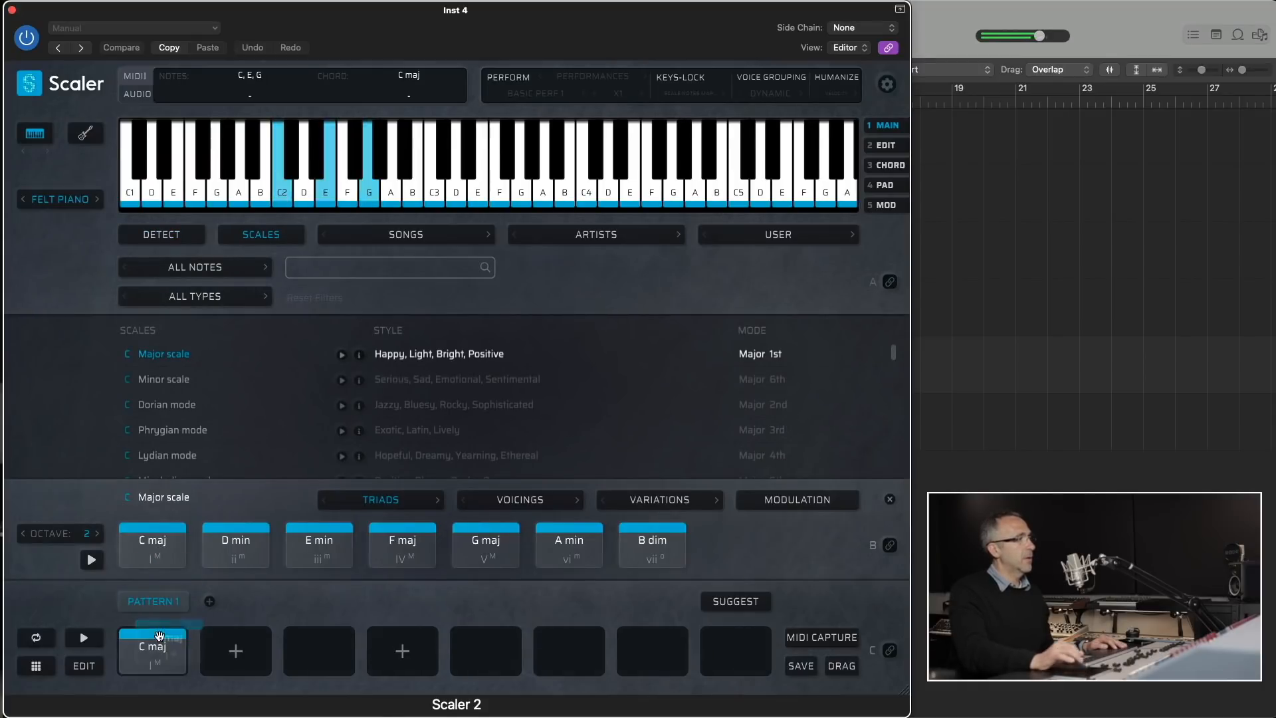
- Change the playback sound to the Steel Acoustic guitar and test it with the pattern's C maj chord
left_click(78, 200)
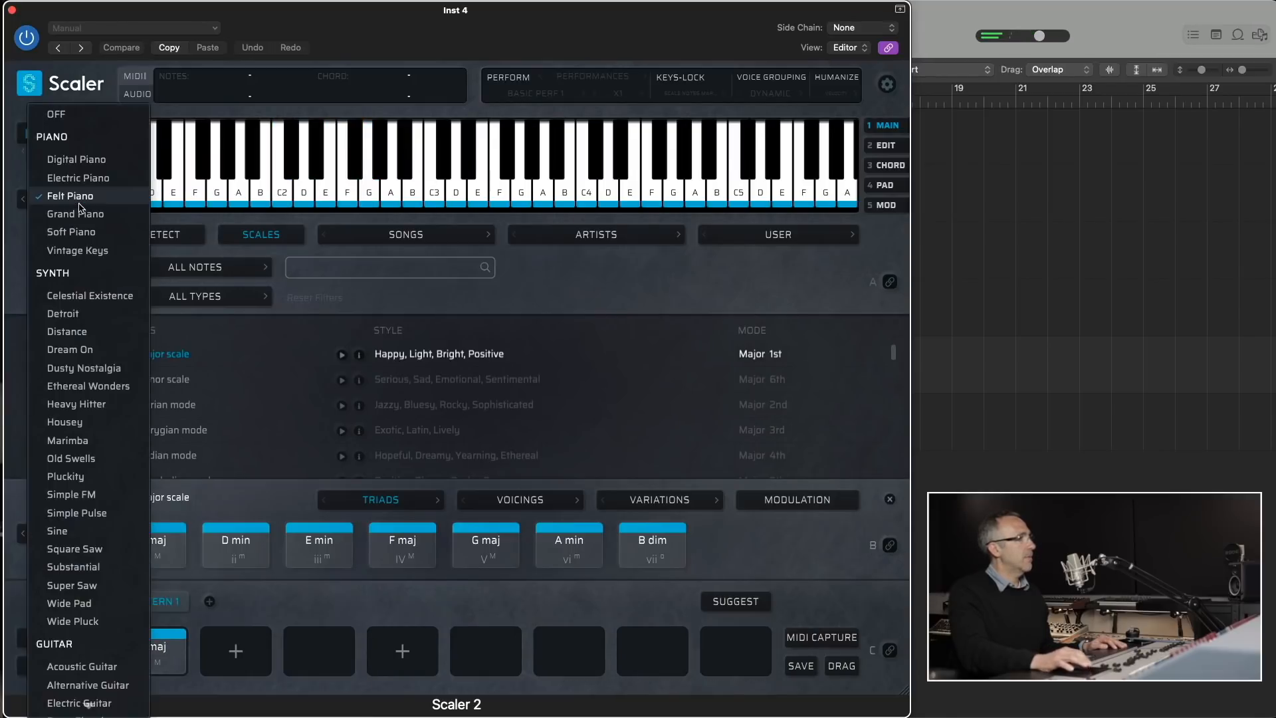
mouse_move(100, 713)
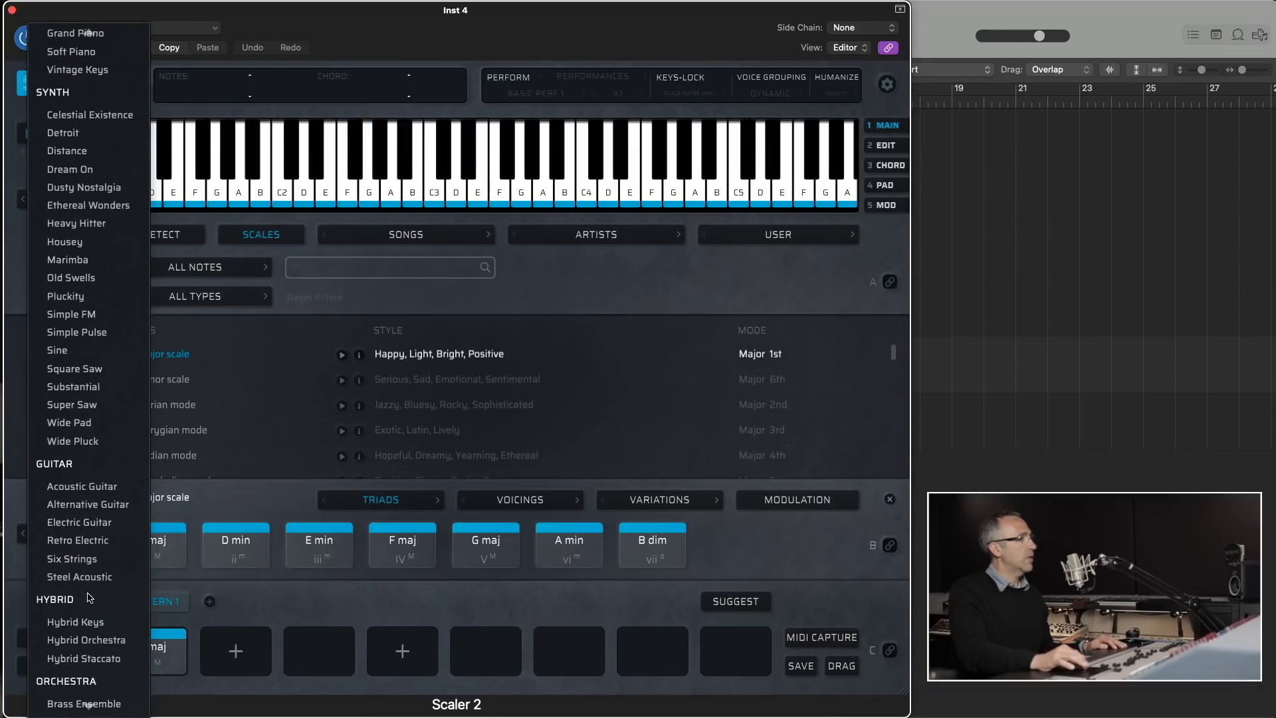
left_click(79, 576)
left_click(152, 652)
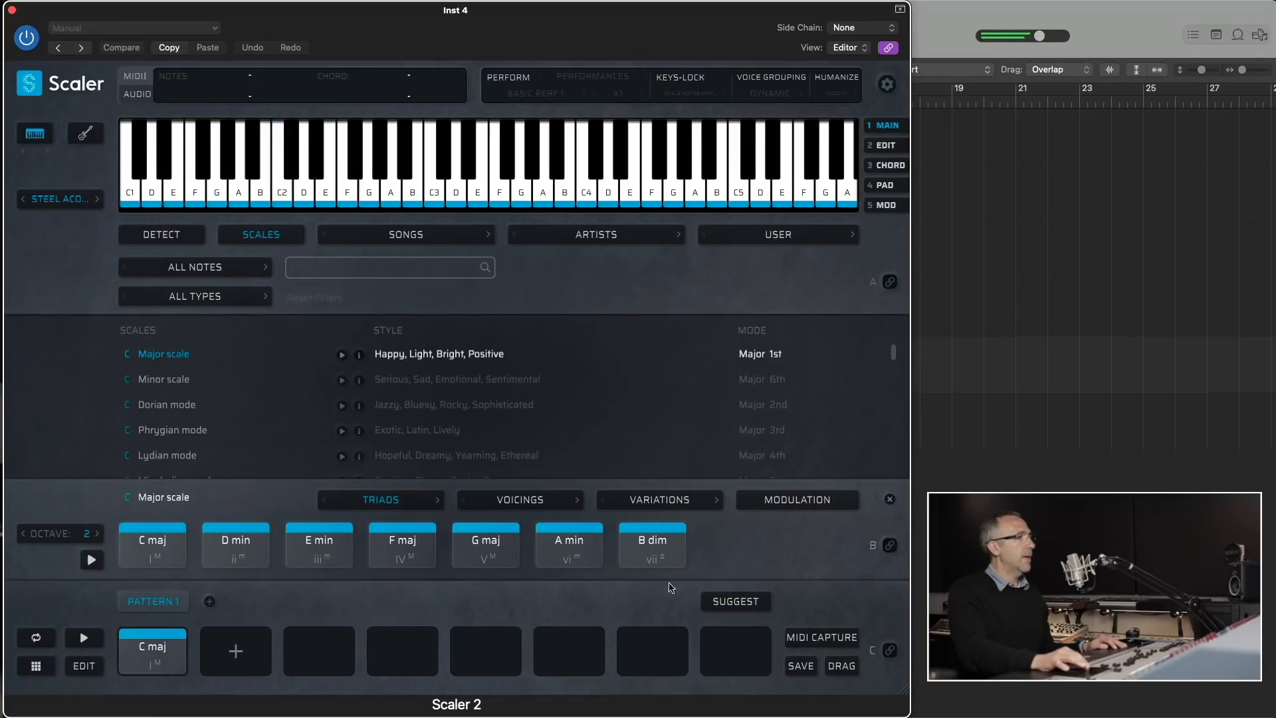
- Show the chord suggestions for C maj in Per Scale mode and play the pattern's C maj chord
left_click(728, 602)
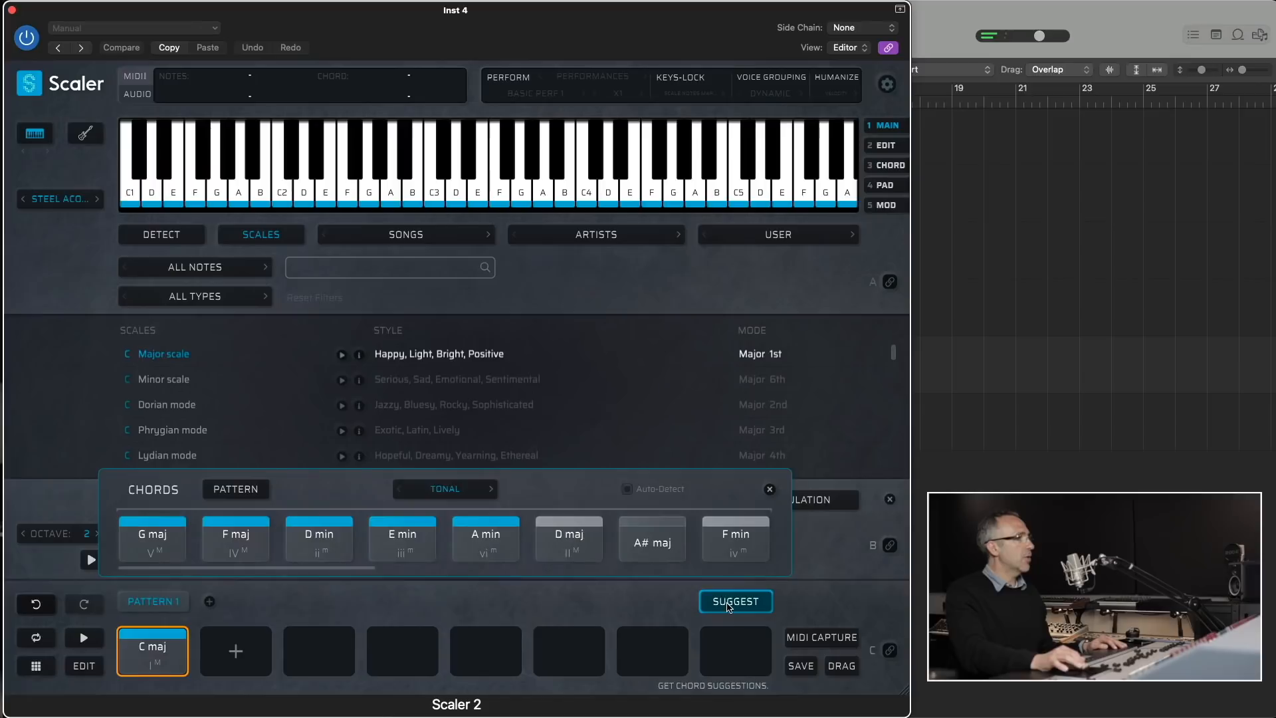
left_click(443, 489)
left_click(440, 532)
left_click(138, 659)
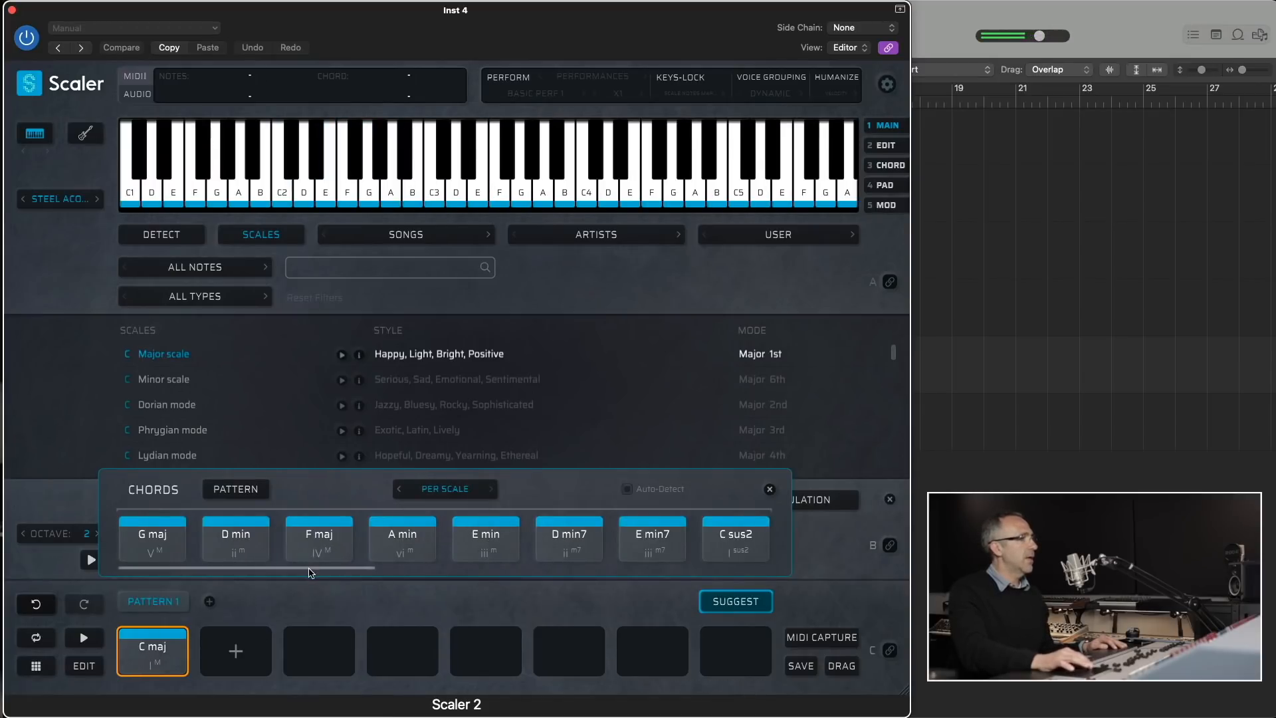
- Audition the C sus2 and E min suggestions for the C maj chord
left_click_drag(309, 573, 416, 573)
left_click(450, 549)
left_click(212, 545)
left_click(472, 541)
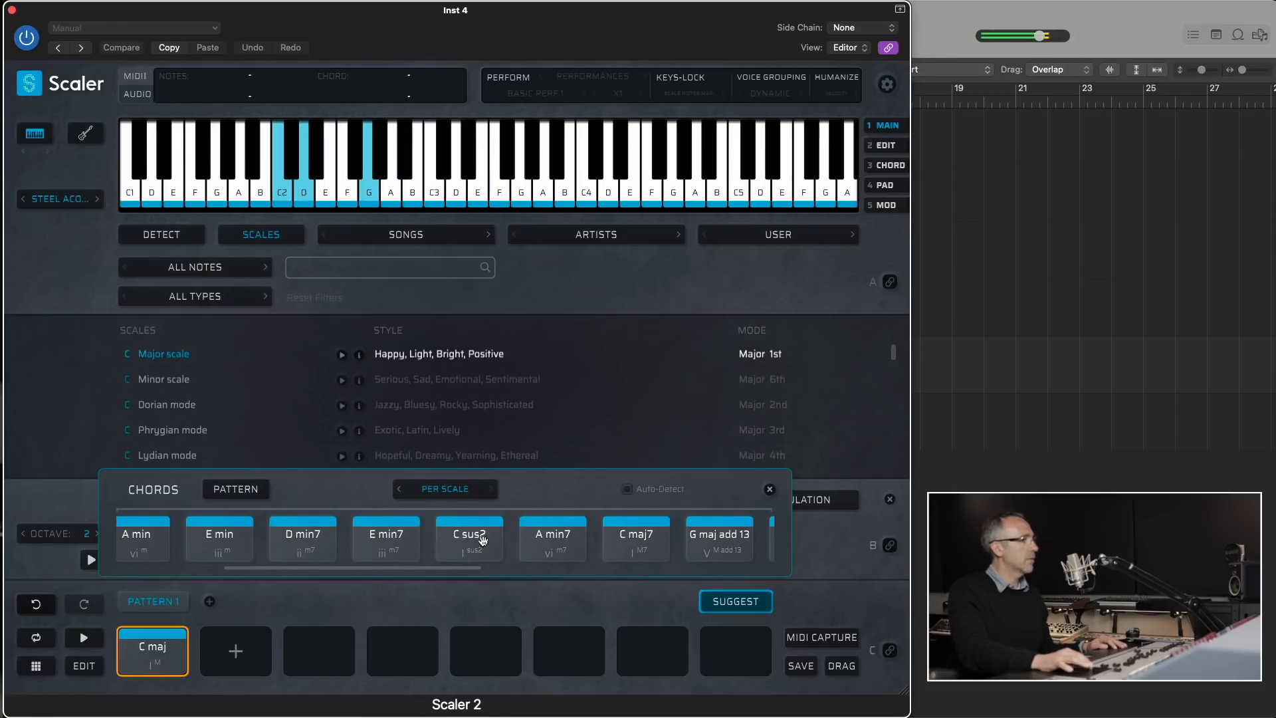
- Compare the C sus4 and F sus2 suggestions and add F sus2 as the second chord of Pattern 1
left_click_drag(470, 564, 749, 561)
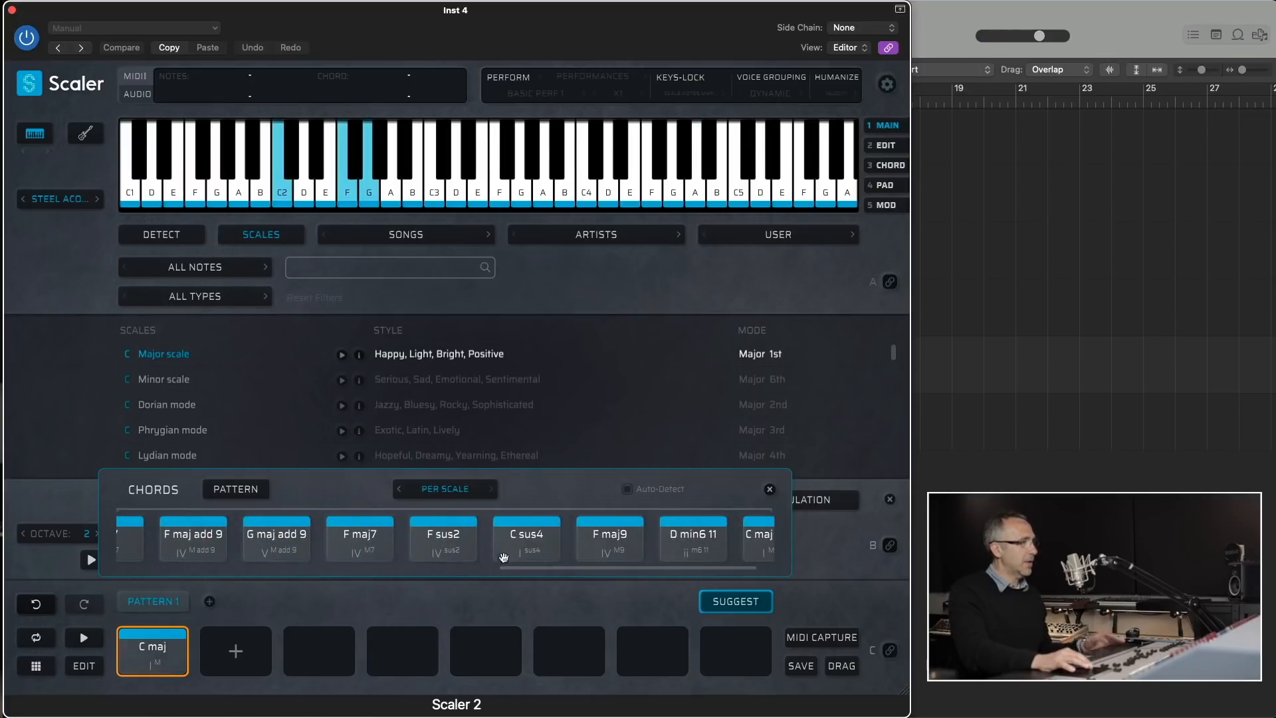
left_click(461, 550)
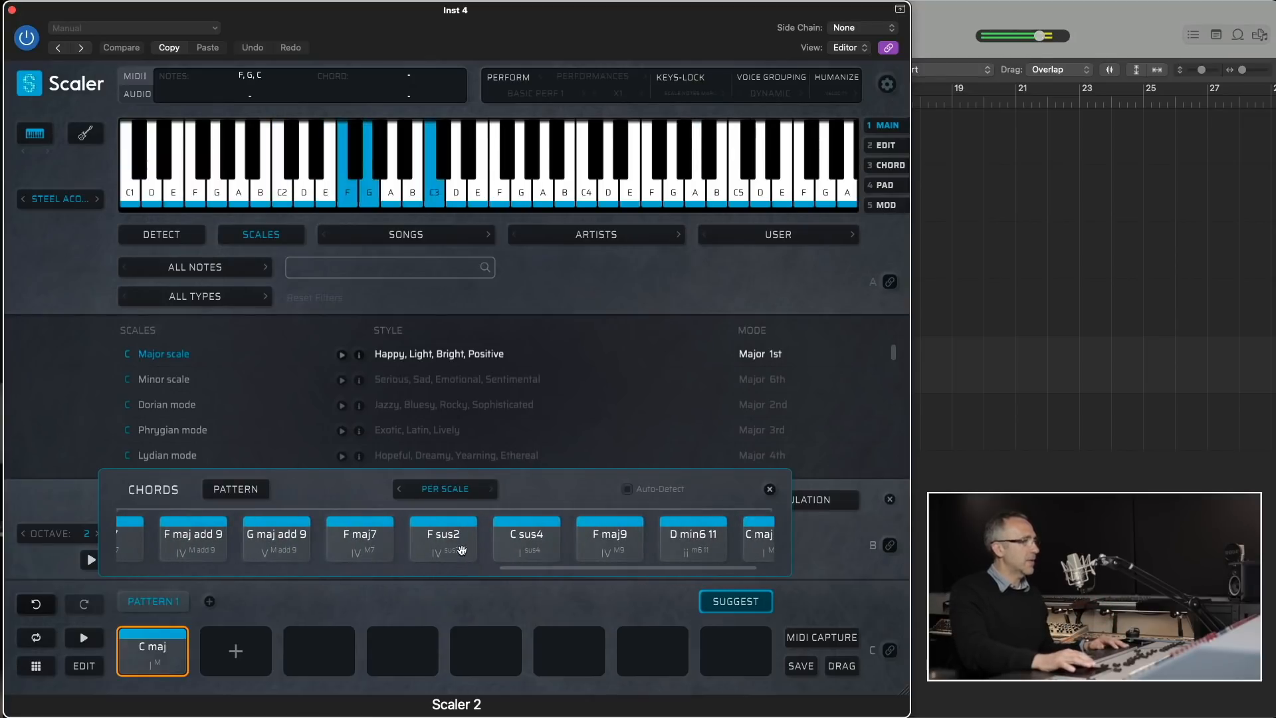
left_click(523, 550)
left_click(475, 541)
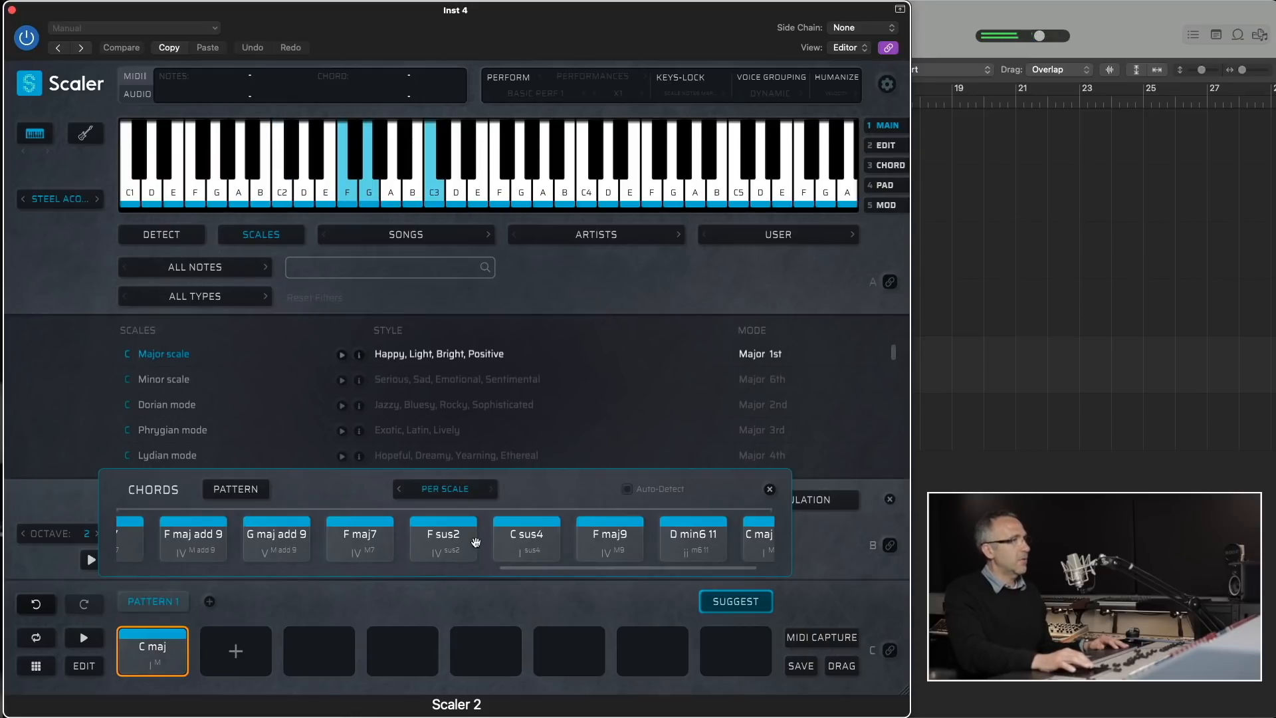
left_click(451, 538)
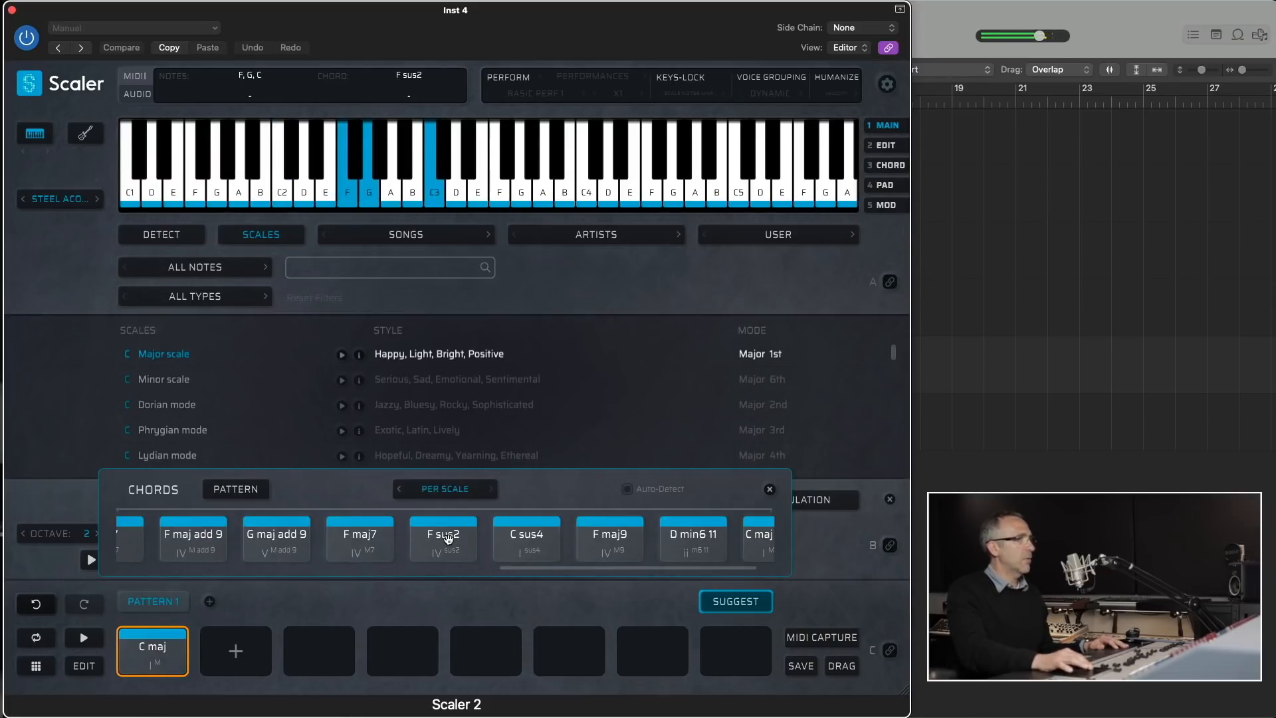
left_click_drag(448, 538, 223, 638)
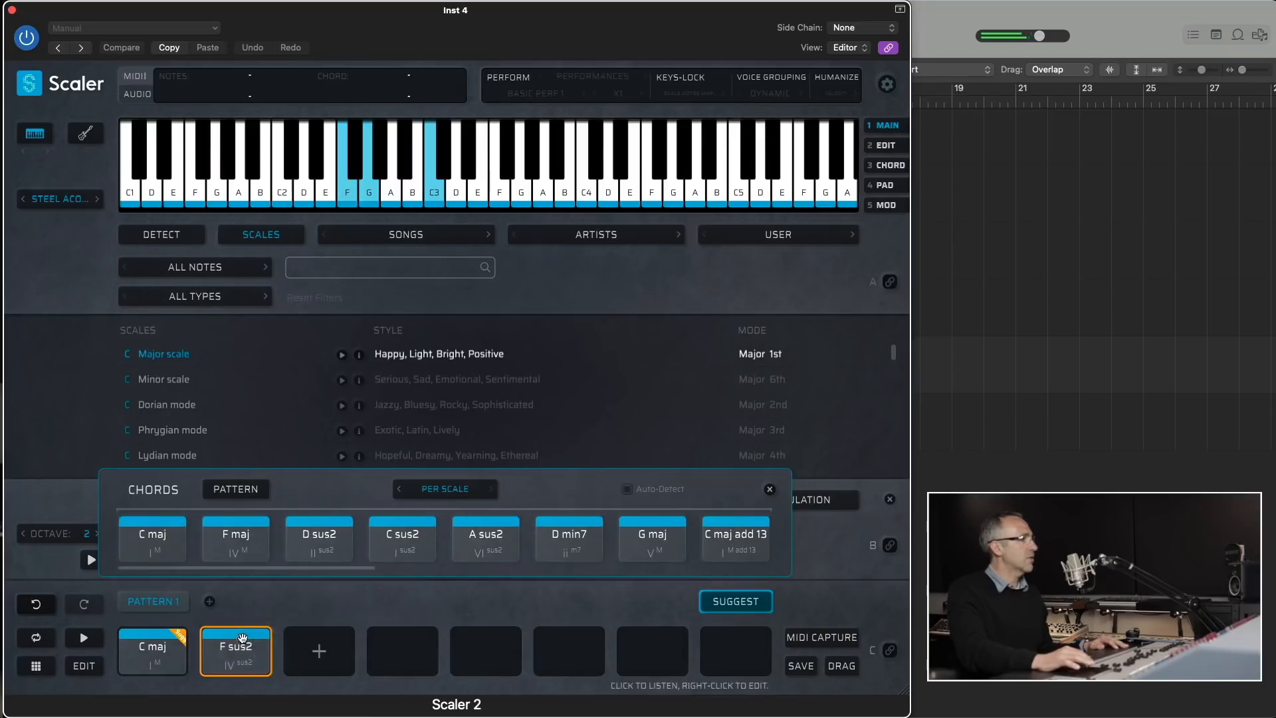
- Add the Per Scale suggestion F maj as the third chord and the Tonal suggestion G min7 as the fourth
left_click_drag(236, 539, 307, 648)
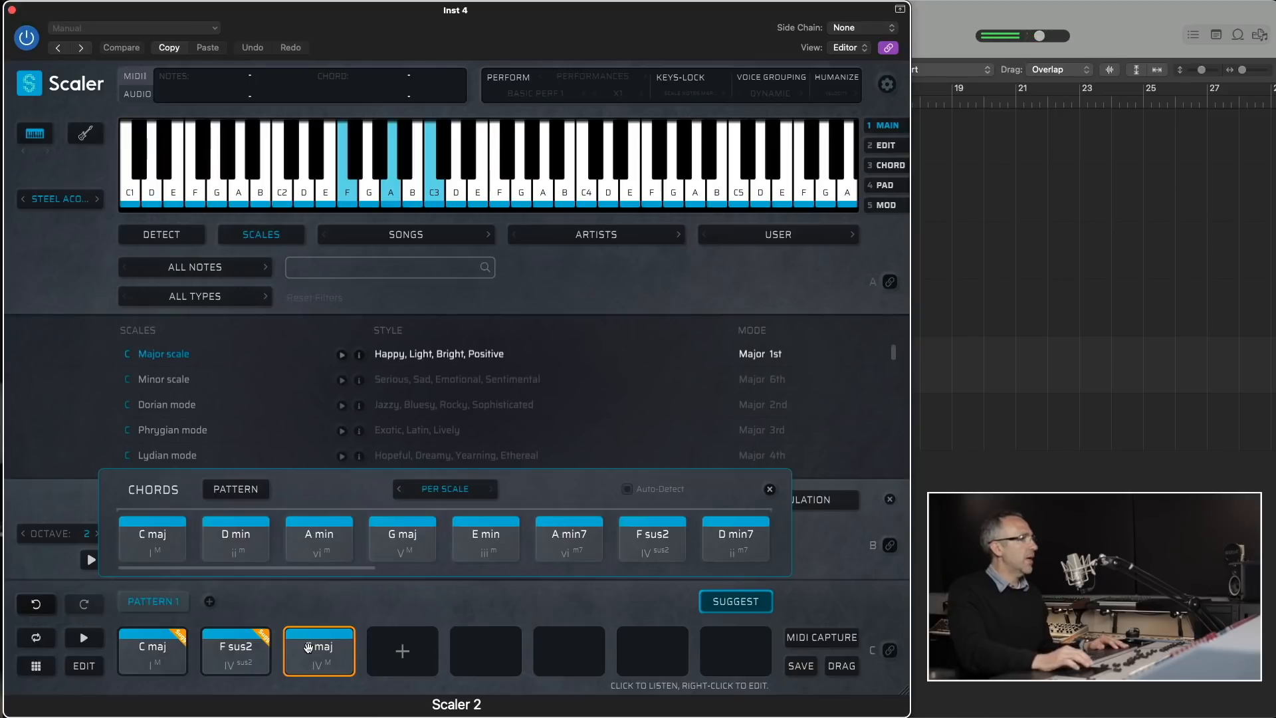
left_click(445, 489)
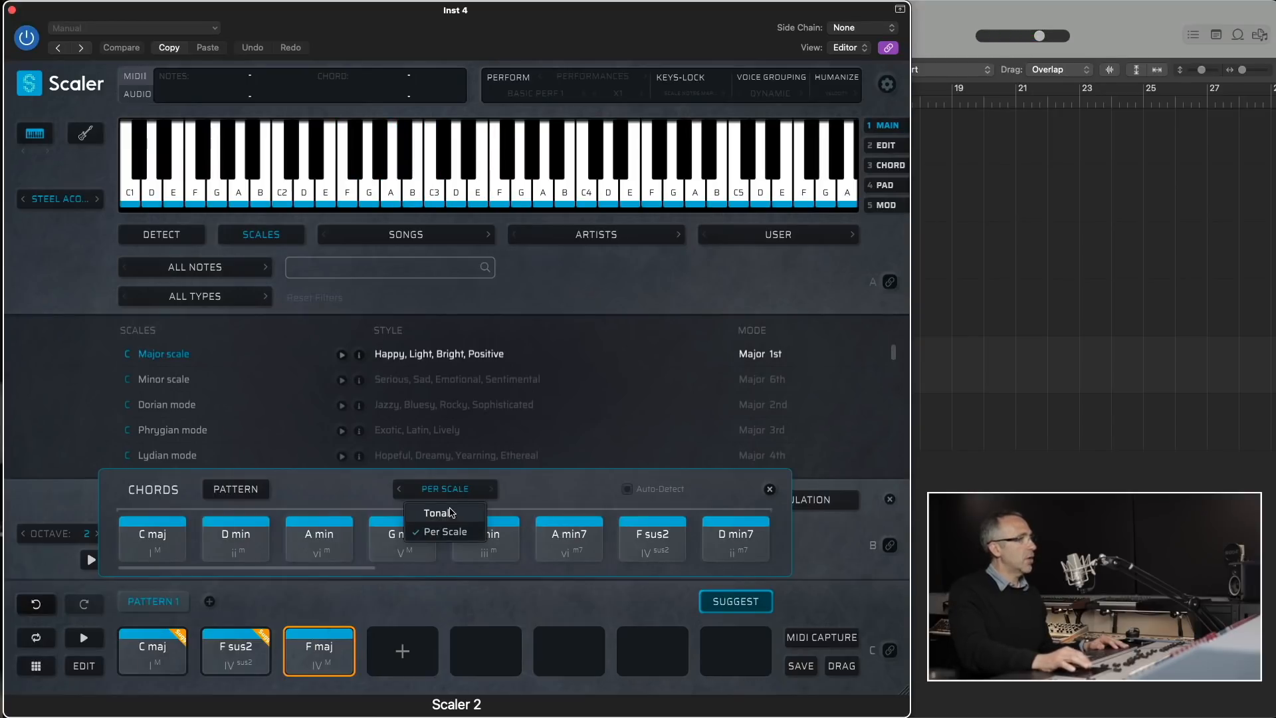
left_click(451, 512)
left_click(392, 544)
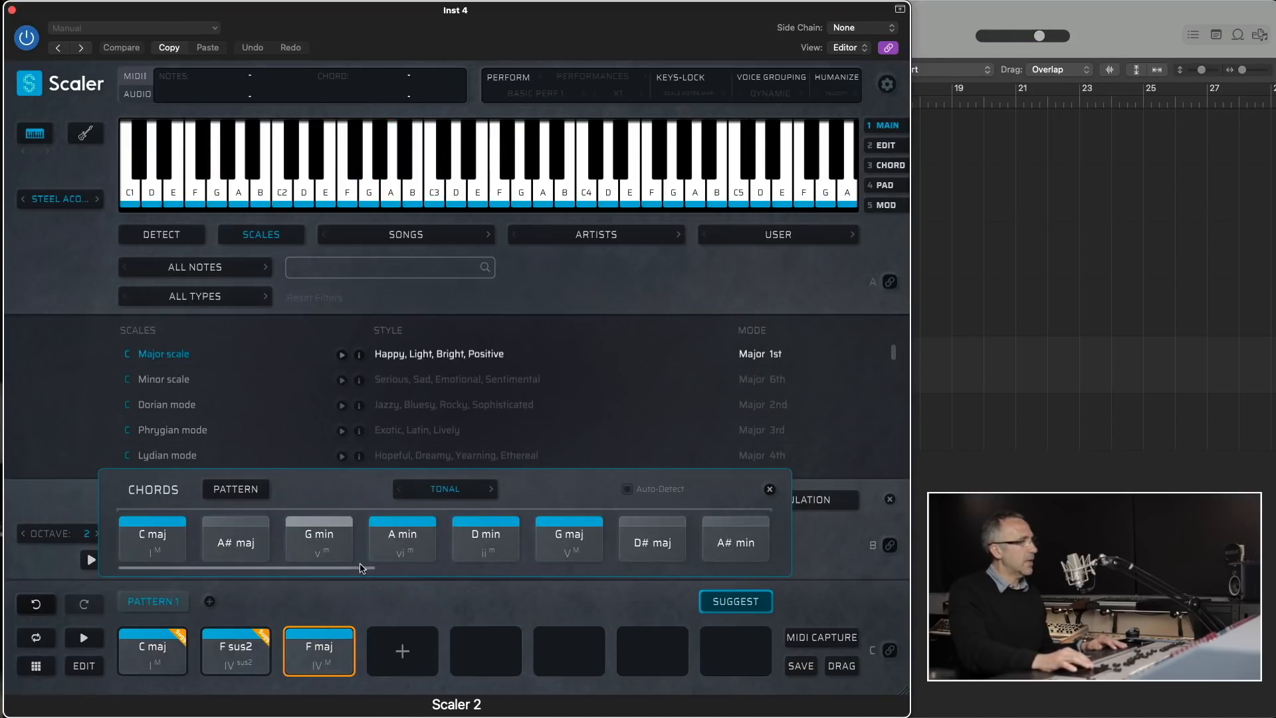
left_click_drag(363, 570, 541, 574)
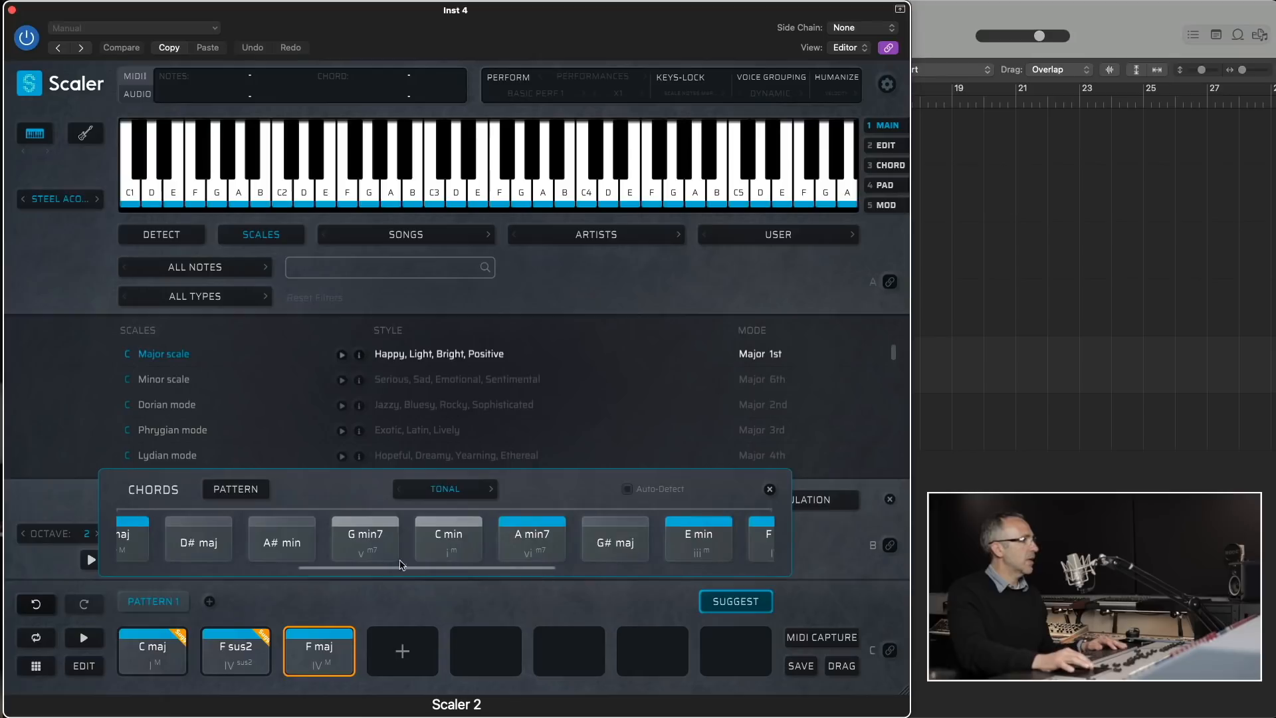
left_click_drag(356, 545, 381, 639)
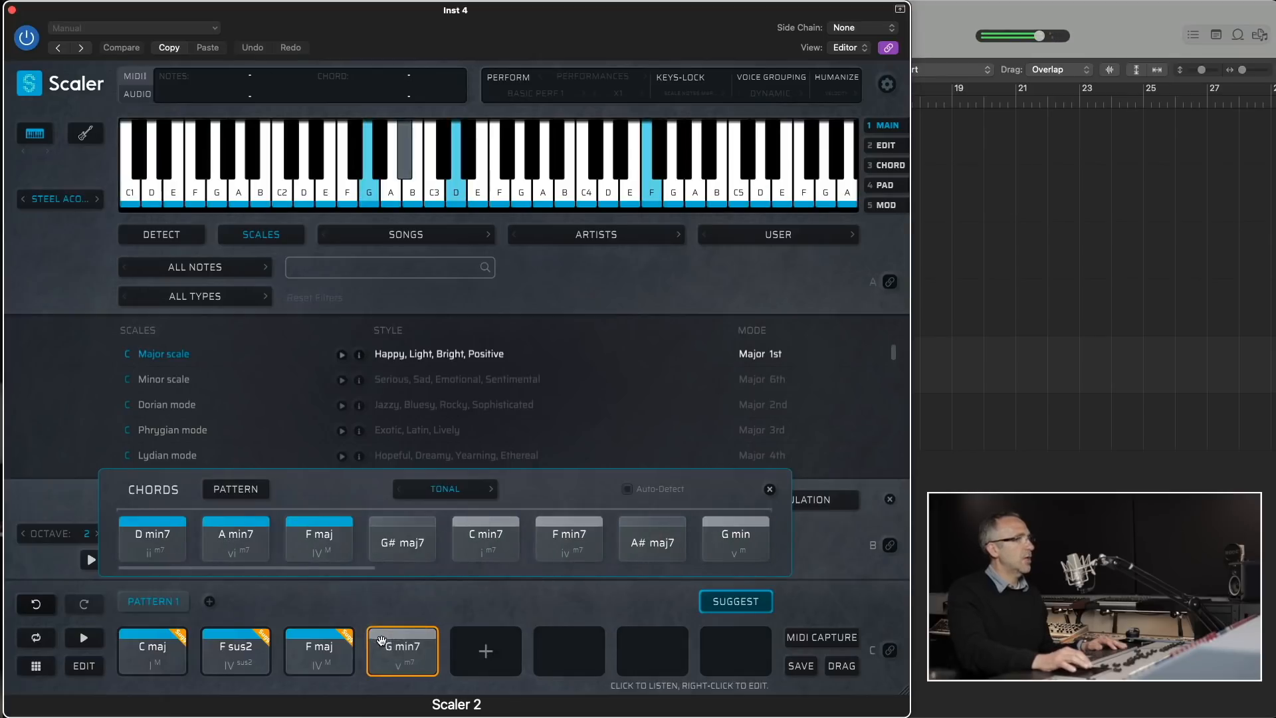
- Play the pattern's C maj, F sus2, F maj and G min7 chords in order and return to C maj
left_click(161, 655)
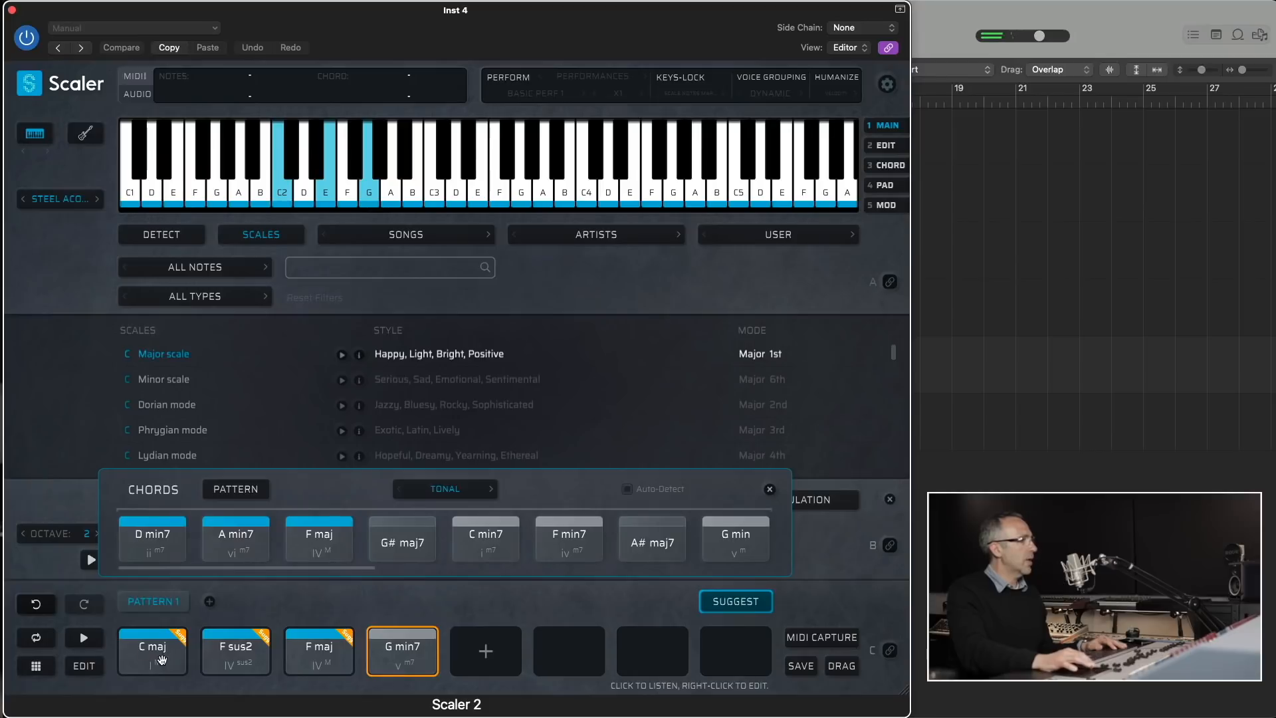
left_click(234, 654)
left_click(310, 657)
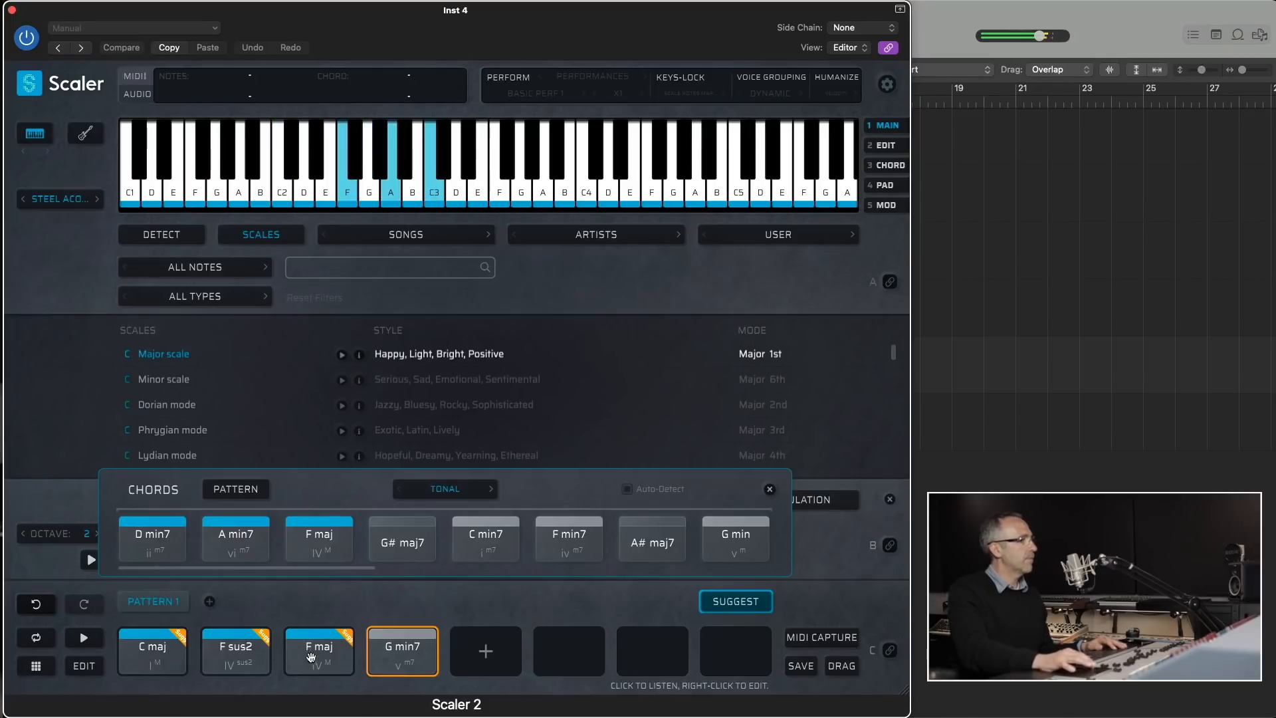
left_click(392, 650)
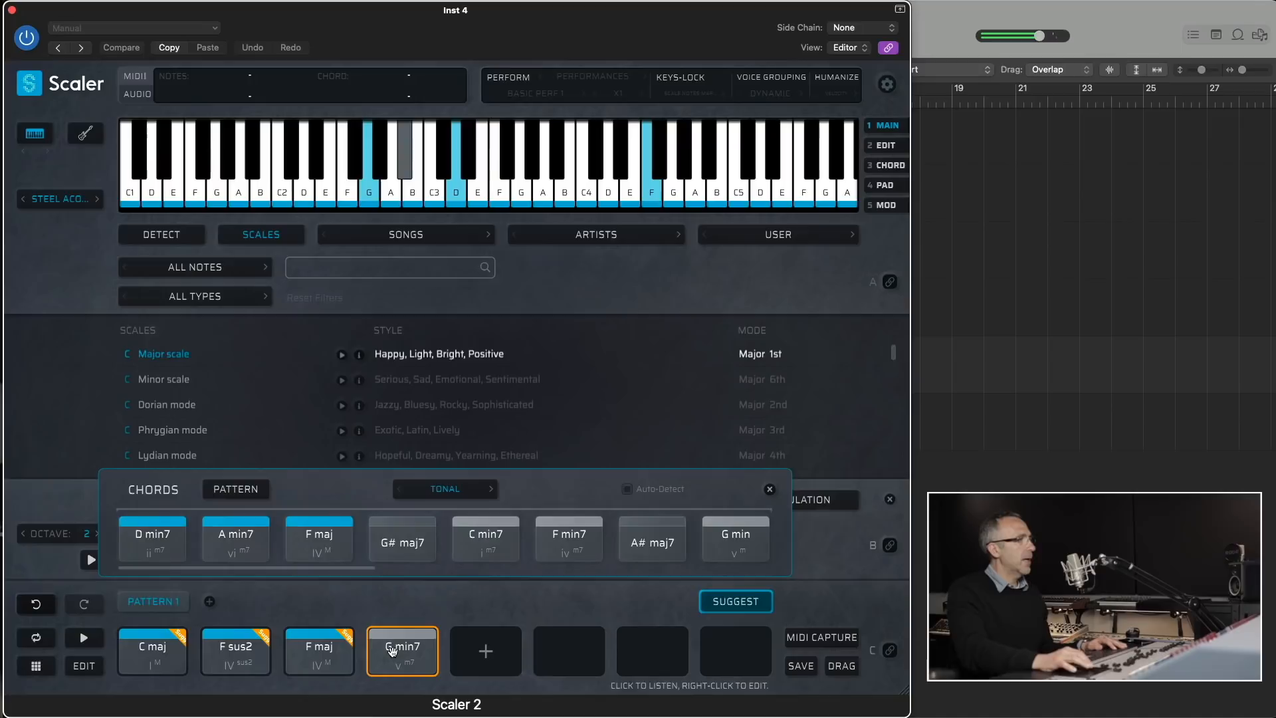
left_click(164, 665)
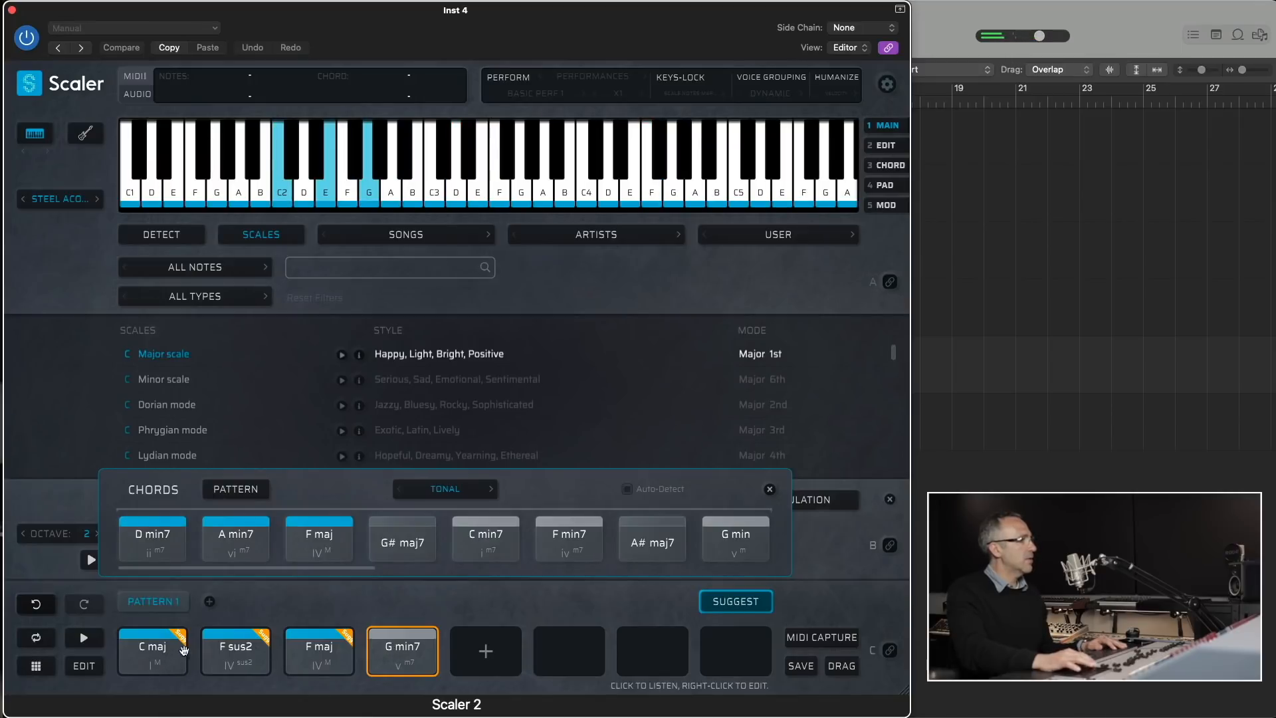
- Base the suggestions on the pattern's C maj chord in Per Scale mode and enable Auto-Detect
left_click(180, 639)
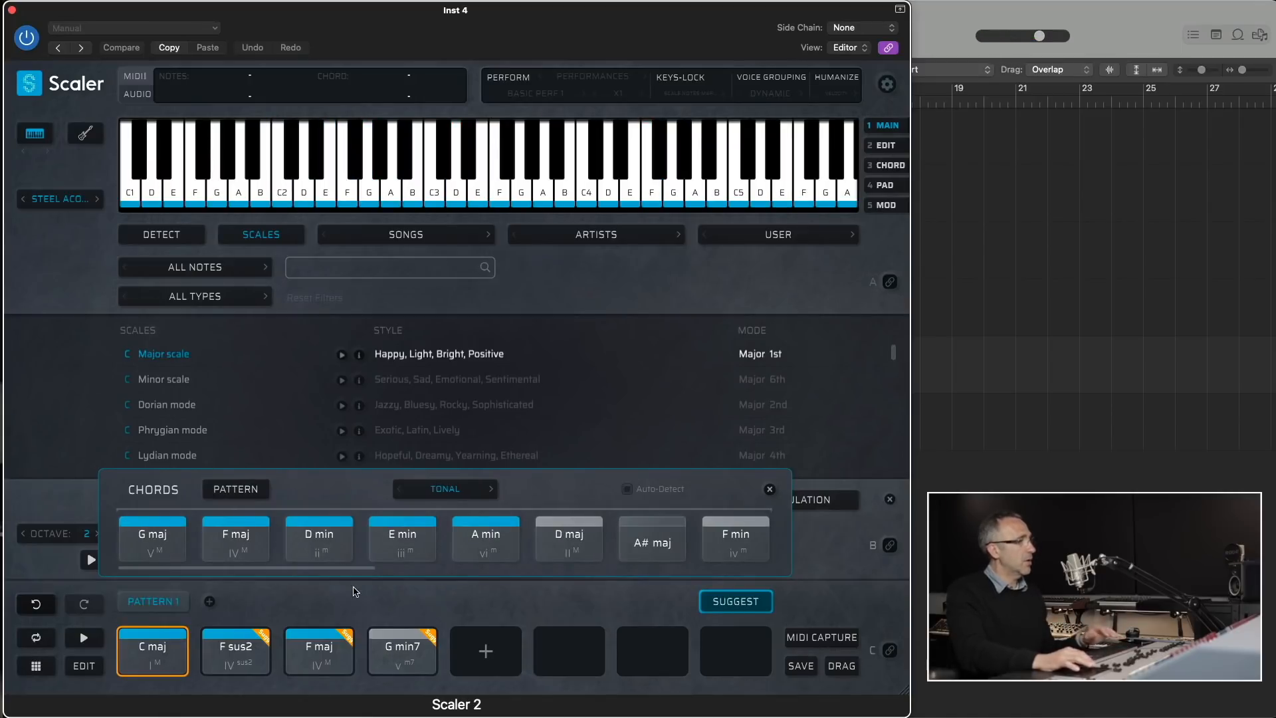
left_click(448, 490)
left_click(432, 532)
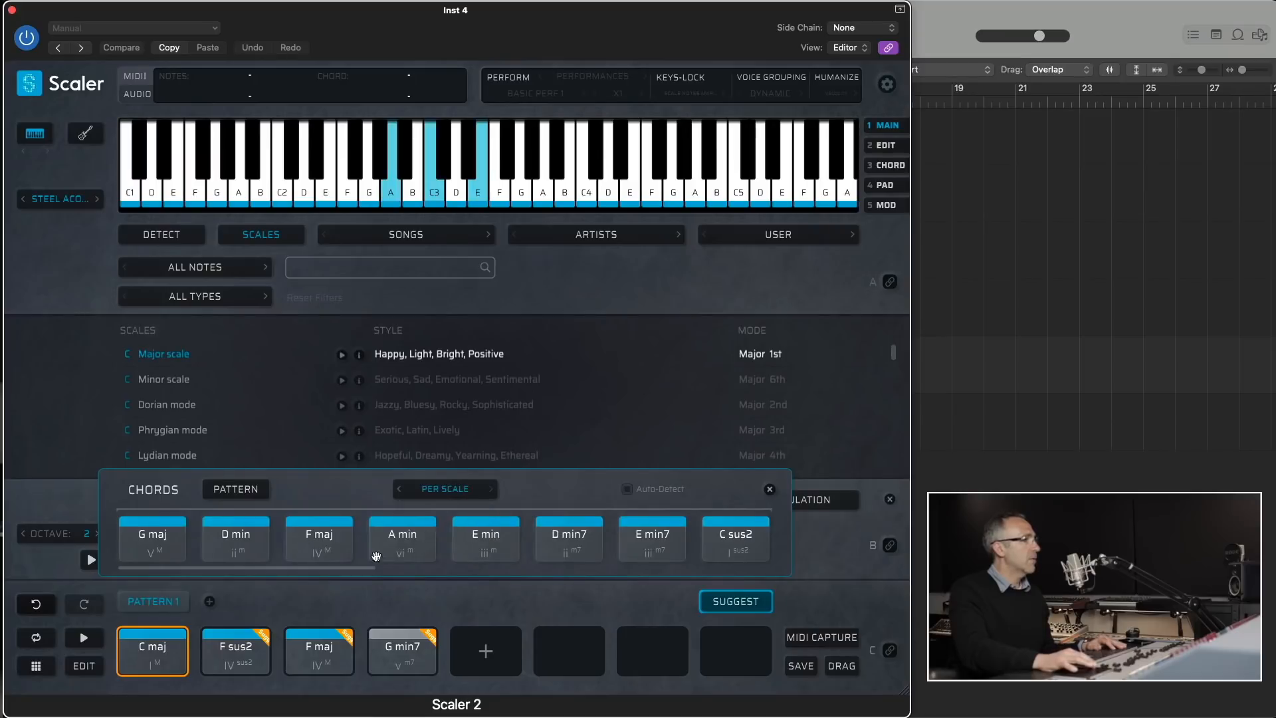
left_click(627, 489)
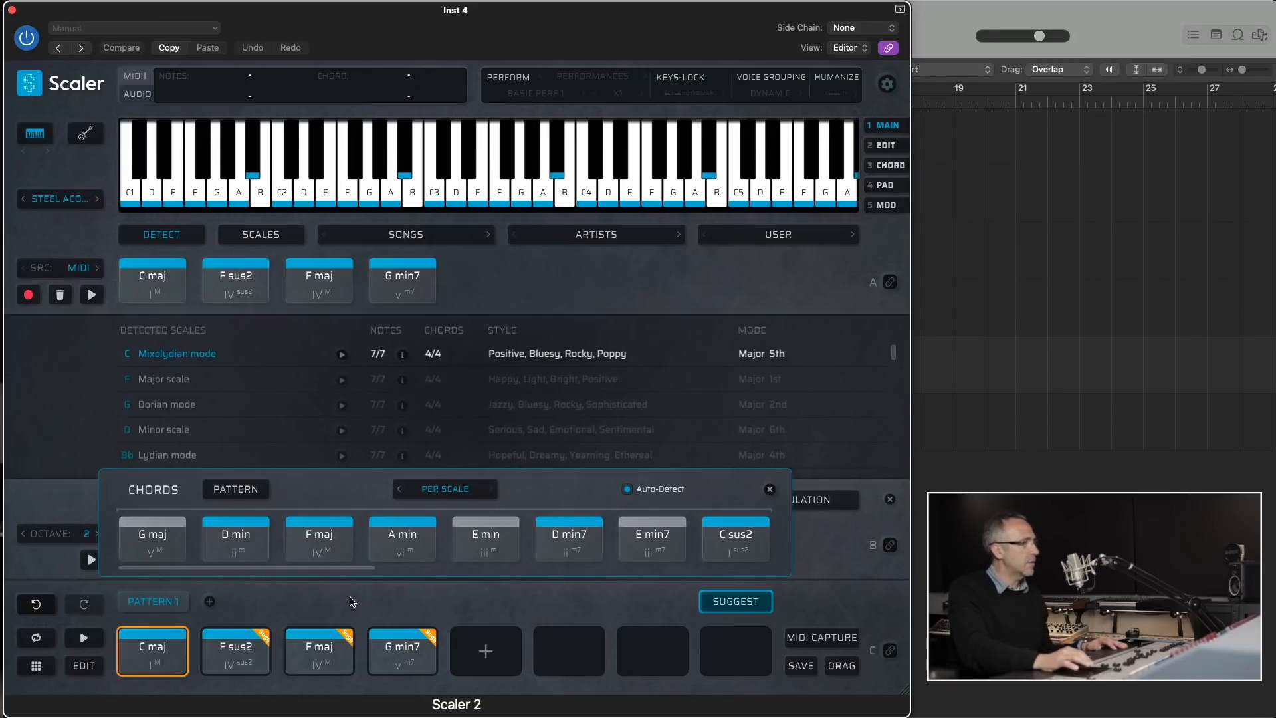
- Audition the C sus2 suggestion and add it as the fifth chord of Pattern 1
left_click(725, 543)
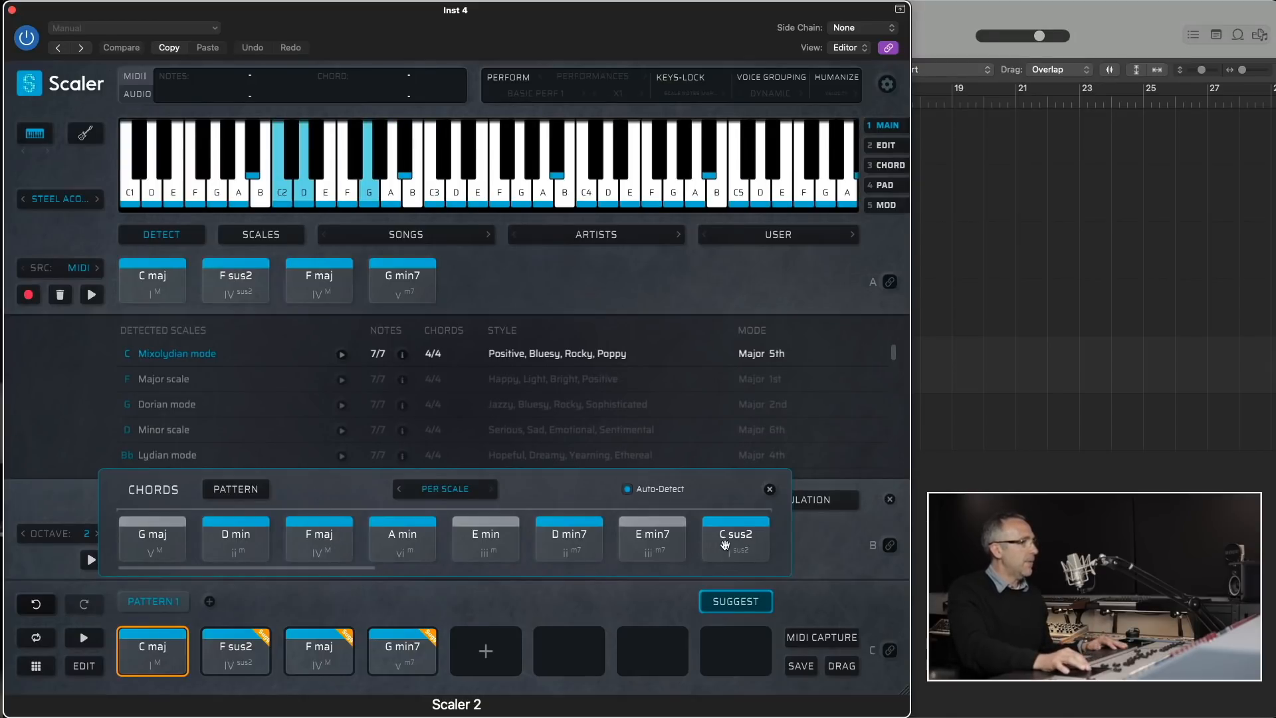
left_click_drag(730, 544, 476, 661)
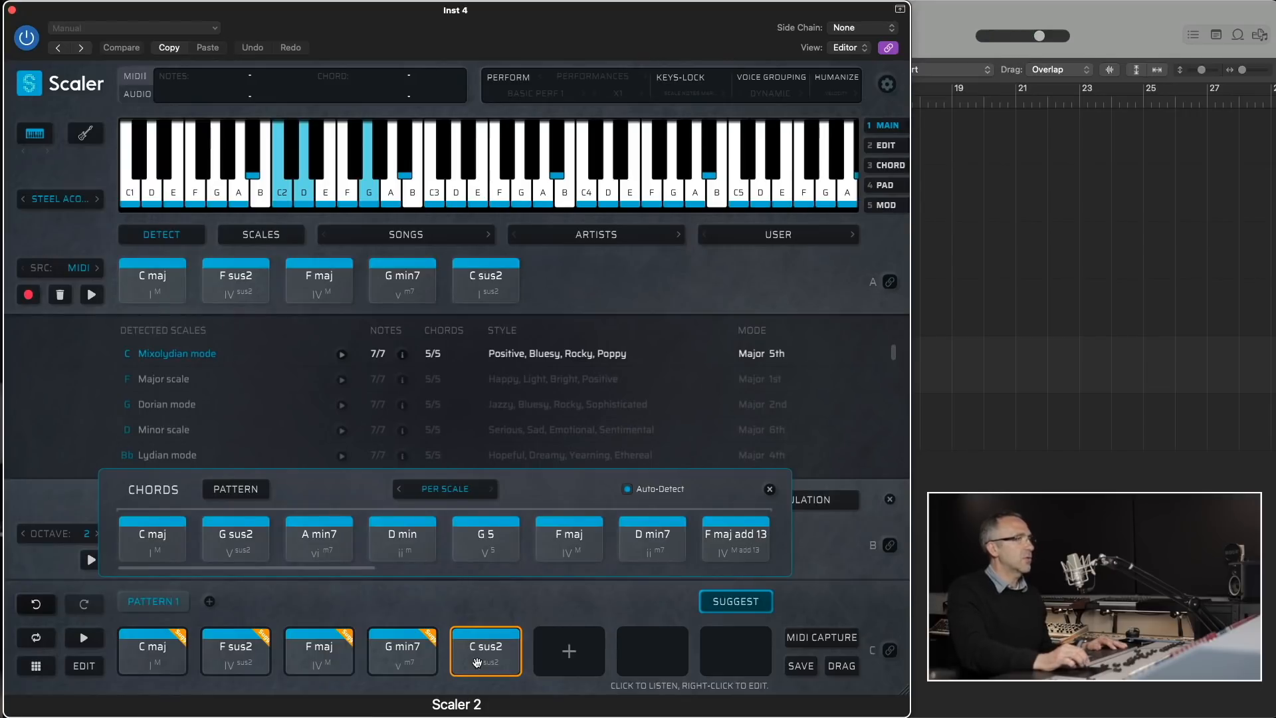
- Base the suggestions on the pattern's C maj chord again and add the Bb sus2 suggestion as the sixth chord
left_click(183, 634)
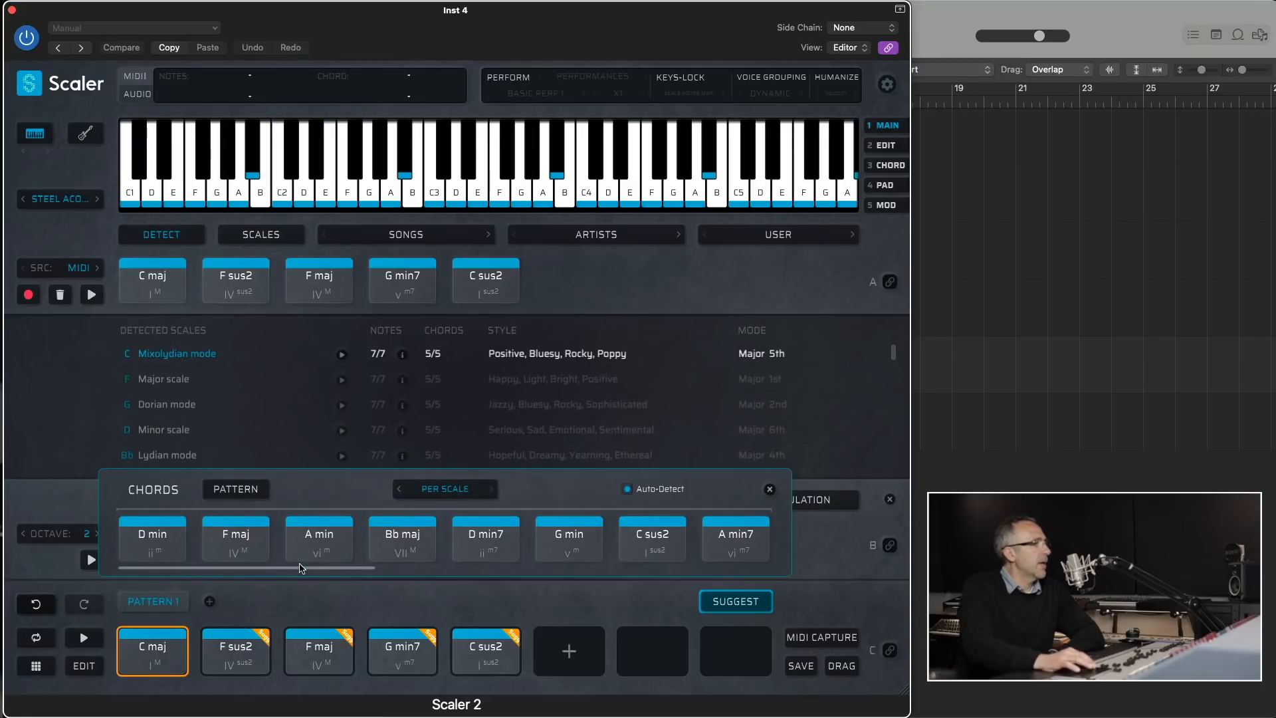
left_click_drag(304, 570, 617, 572)
left_click(354, 546)
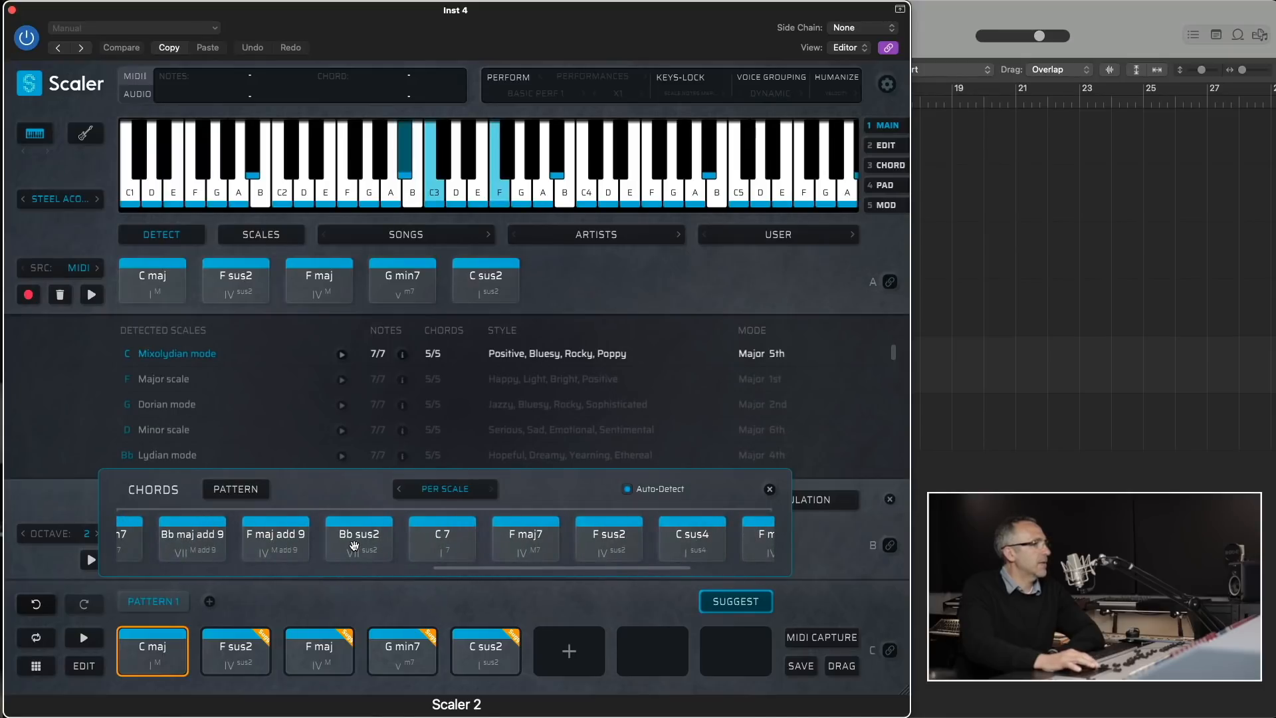
left_click_drag(354, 546, 568, 648)
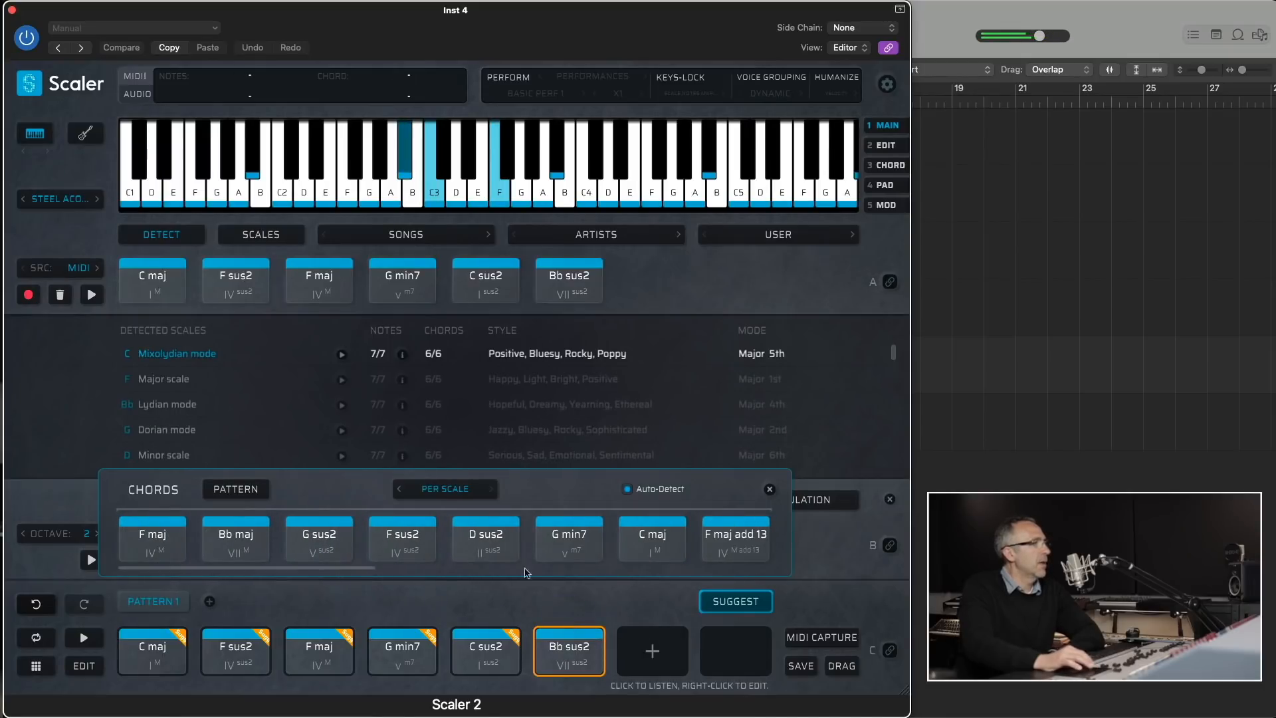
- Switch the chord suggestions to Tonal mode, audition several, and add the D# maj suggestion as the seventh chord of Pattern 1
left_click(465, 490)
left_click(451, 513)
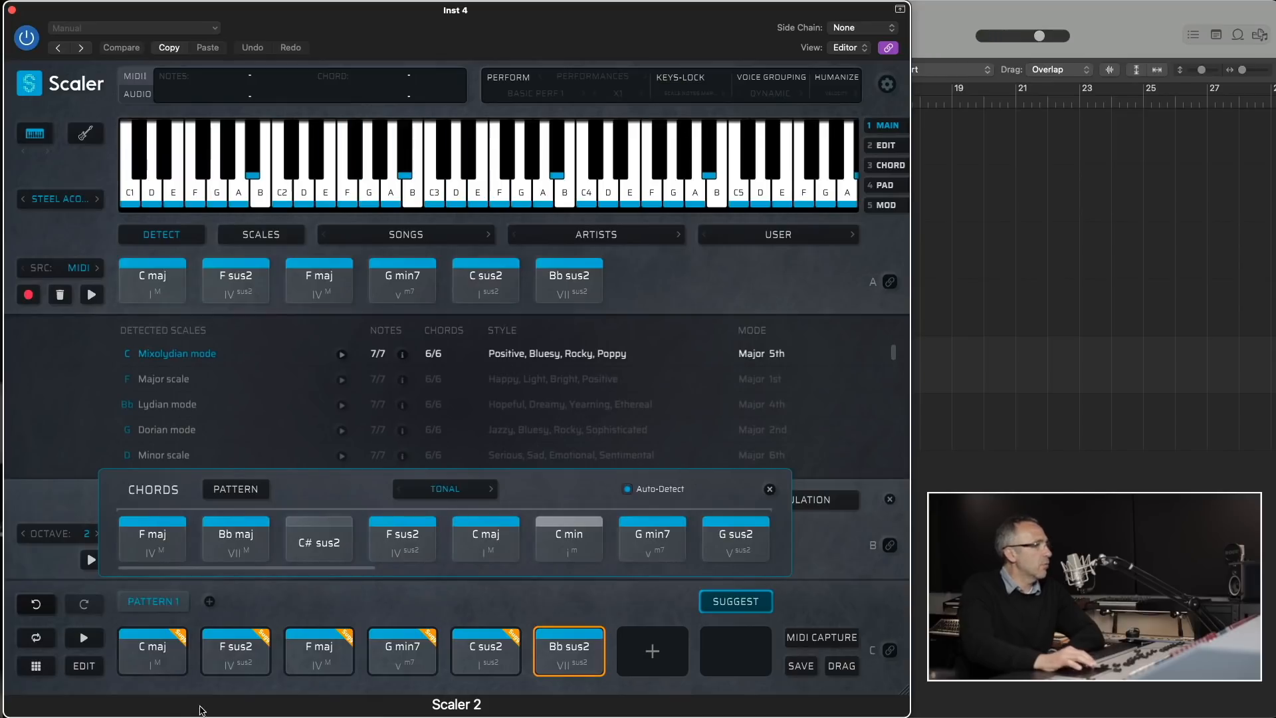
left_click(397, 668)
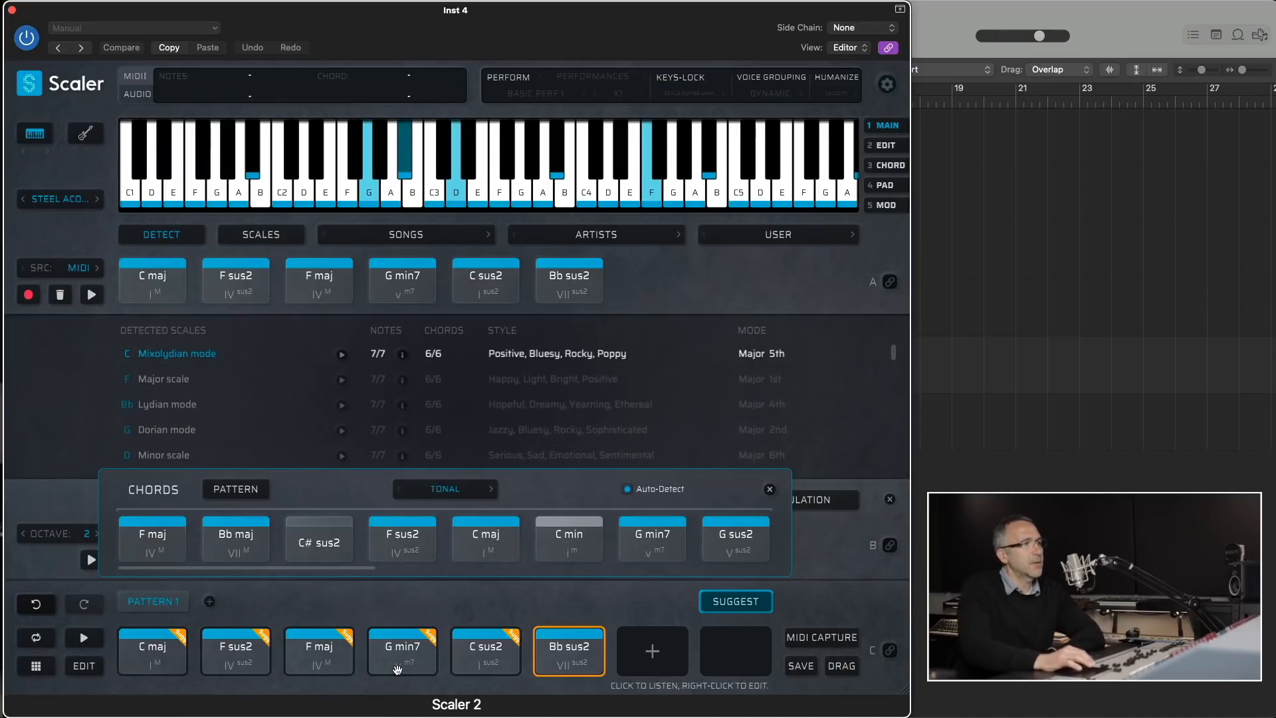
left_click_drag(367, 568, 650, 572)
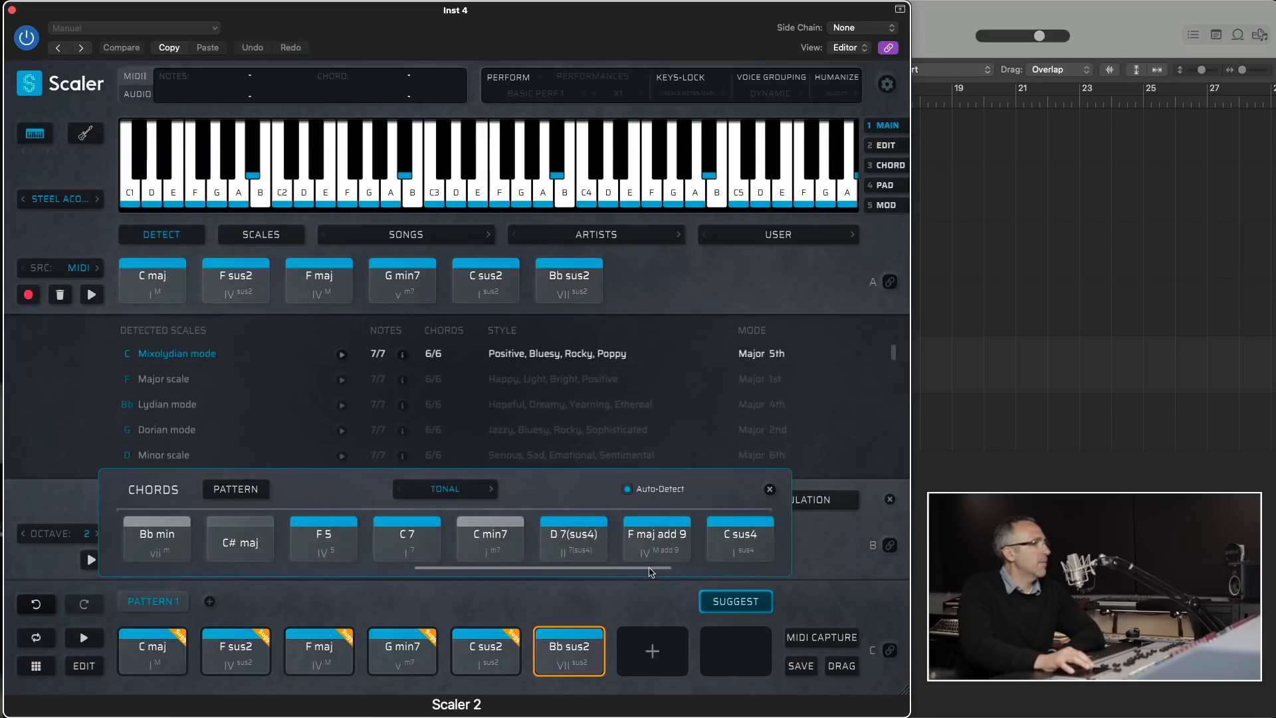
left_click(229, 544)
left_click(549, 538)
left_click_drag(591, 569, 722, 572)
left_click_drag(578, 549, 649, 632)
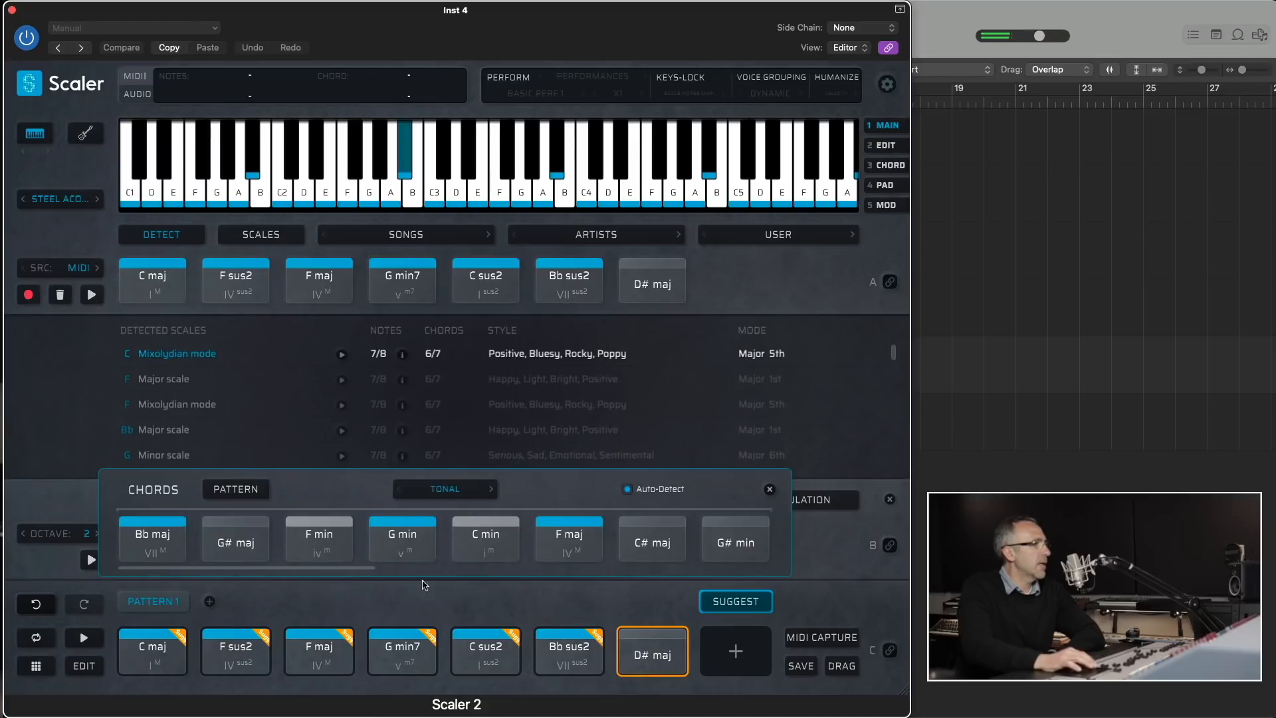
- Add the G# maj7 suggestion as the eighth chord of Pattern 1 and audition a further suggestion
left_click_drag(360, 572, 759, 580)
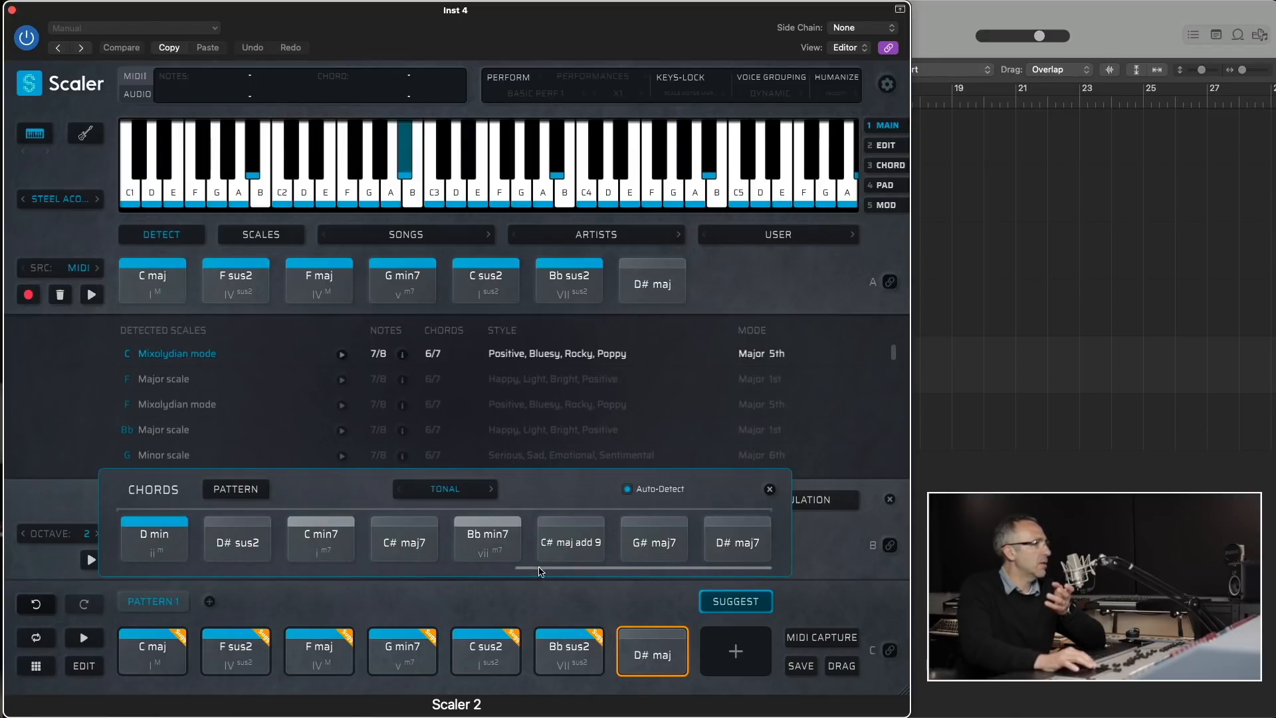
left_click_drag(654, 543, 725, 641)
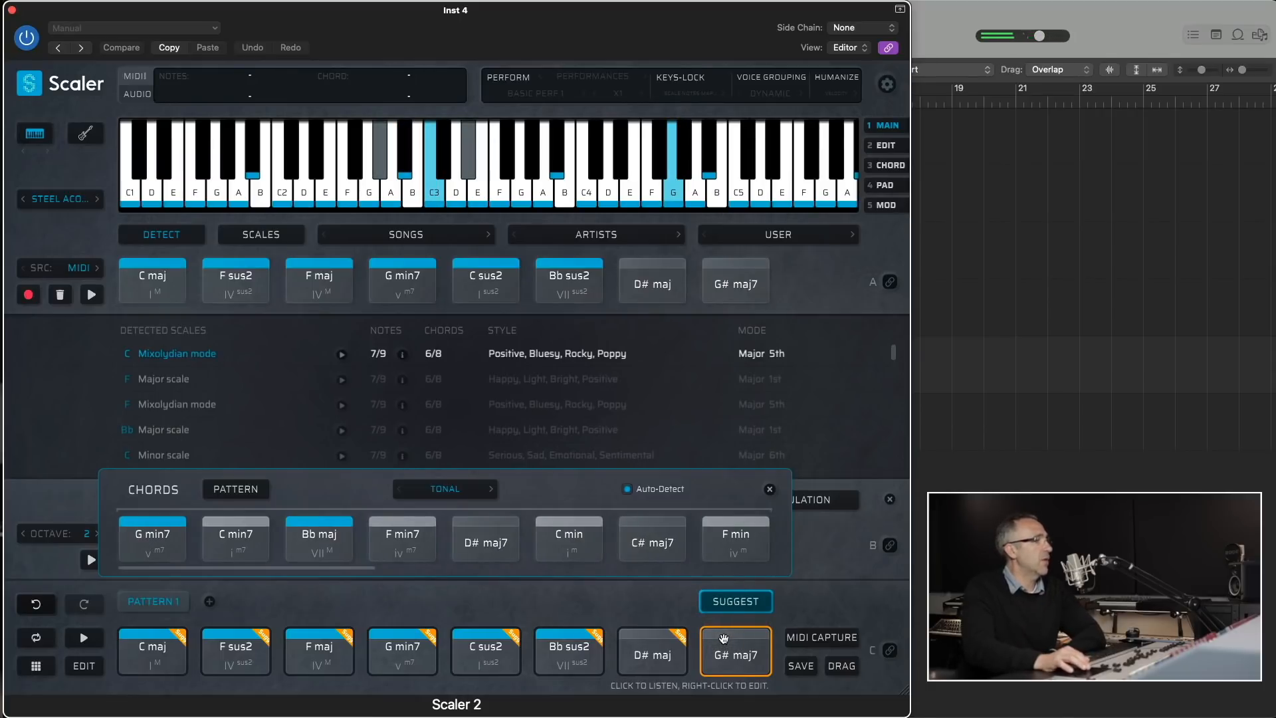
left_click(662, 523)
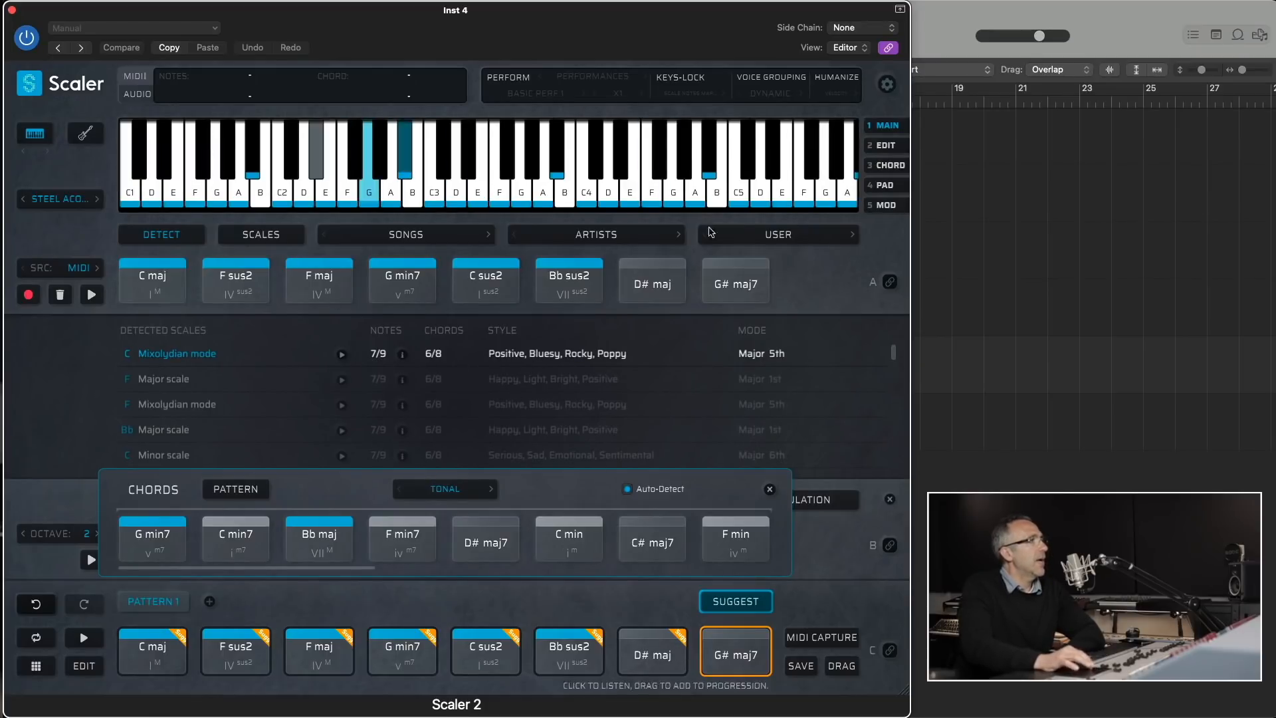
- Enable Voice Grouping and set it to Guitar Voicing
left_click(777, 77)
left_click(771, 93)
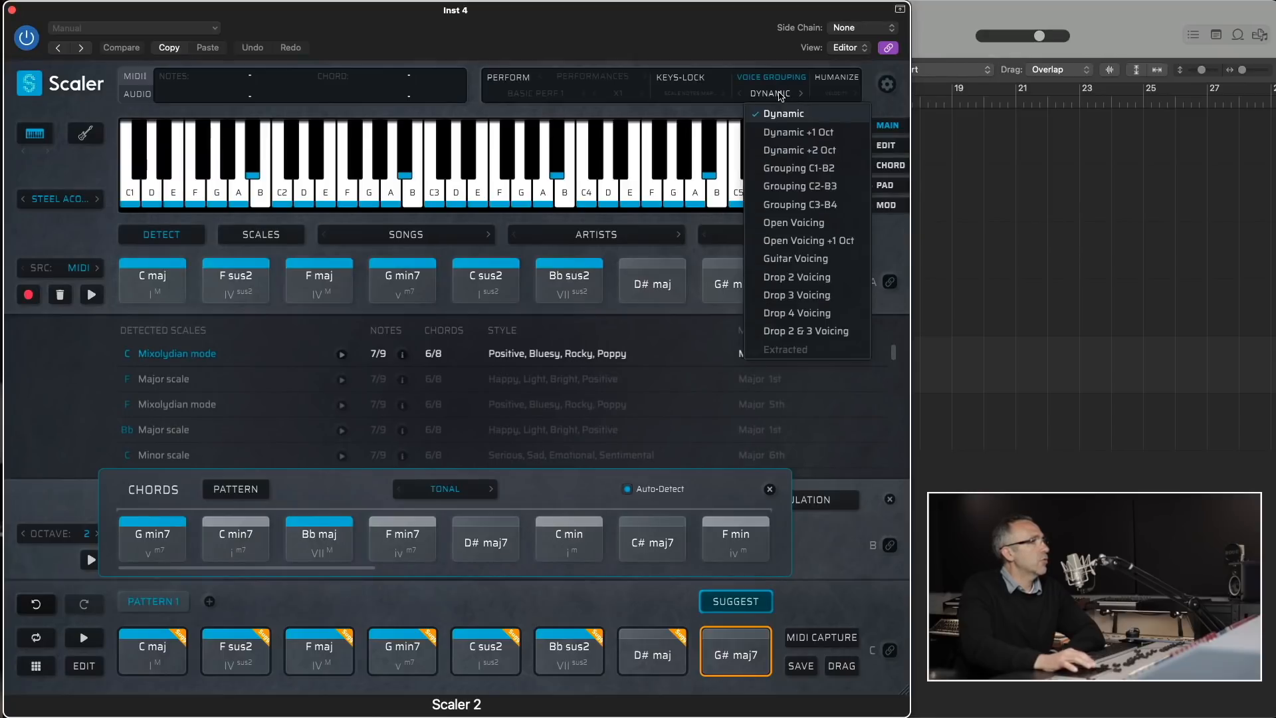
left_click(807, 263)
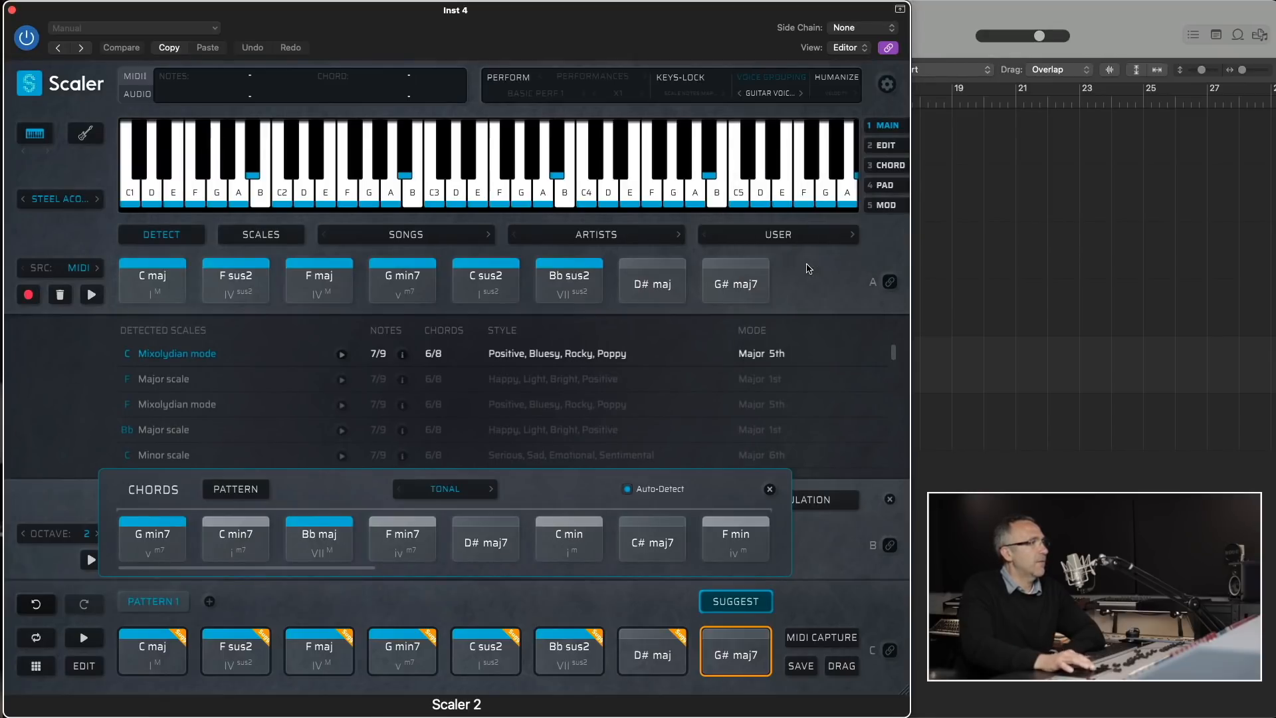
- Play all eight chords of Pattern 1 in order, from C maj to G# maj7, with the guitar voicing
left_click(167, 653)
left_click(251, 652)
left_click(310, 662)
left_click(405, 659)
left_click(489, 658)
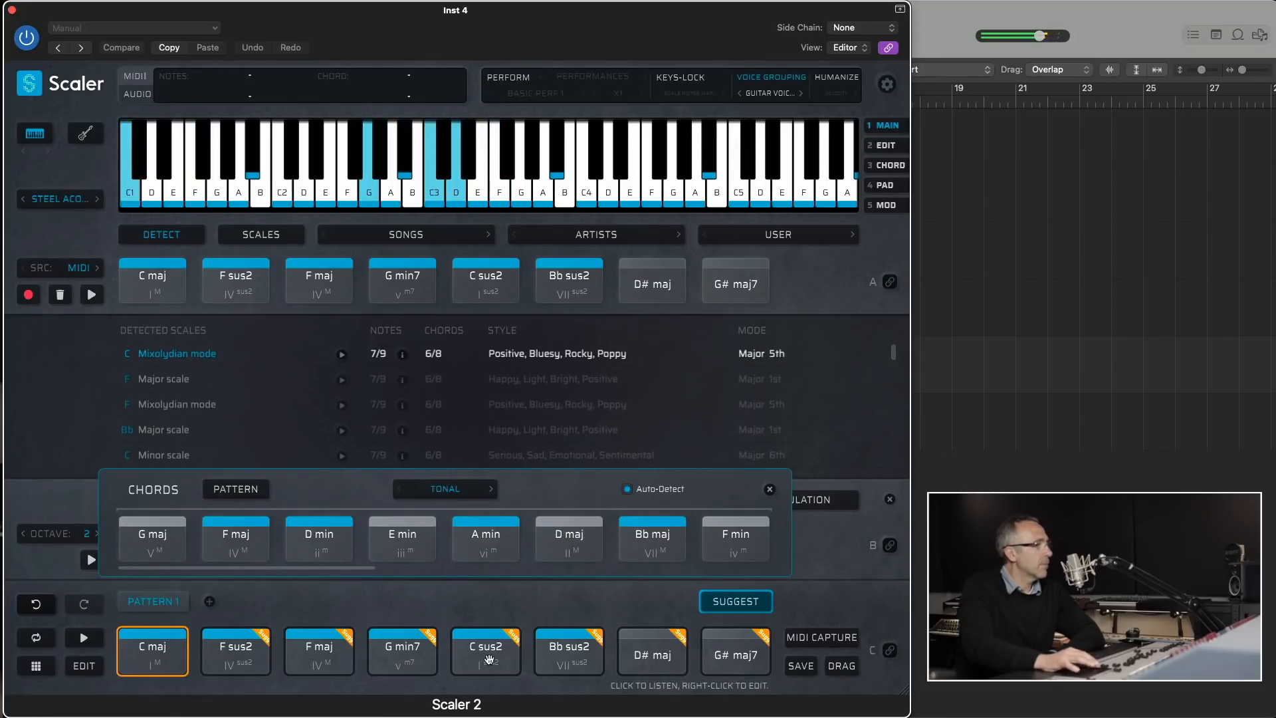
left_click(569, 657)
left_click(648, 656)
left_click(727, 651)
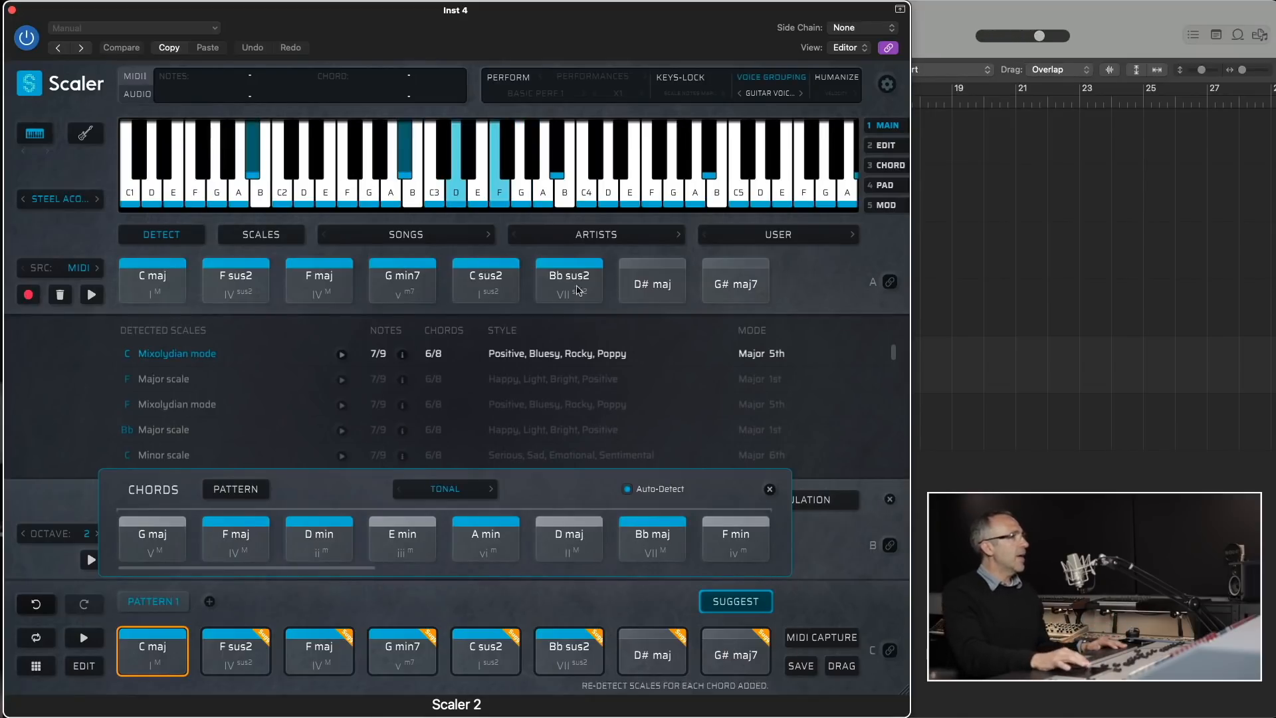
- Enable Perform with the Strumming articulation and set the strum speed to Fast
left_click(590, 77)
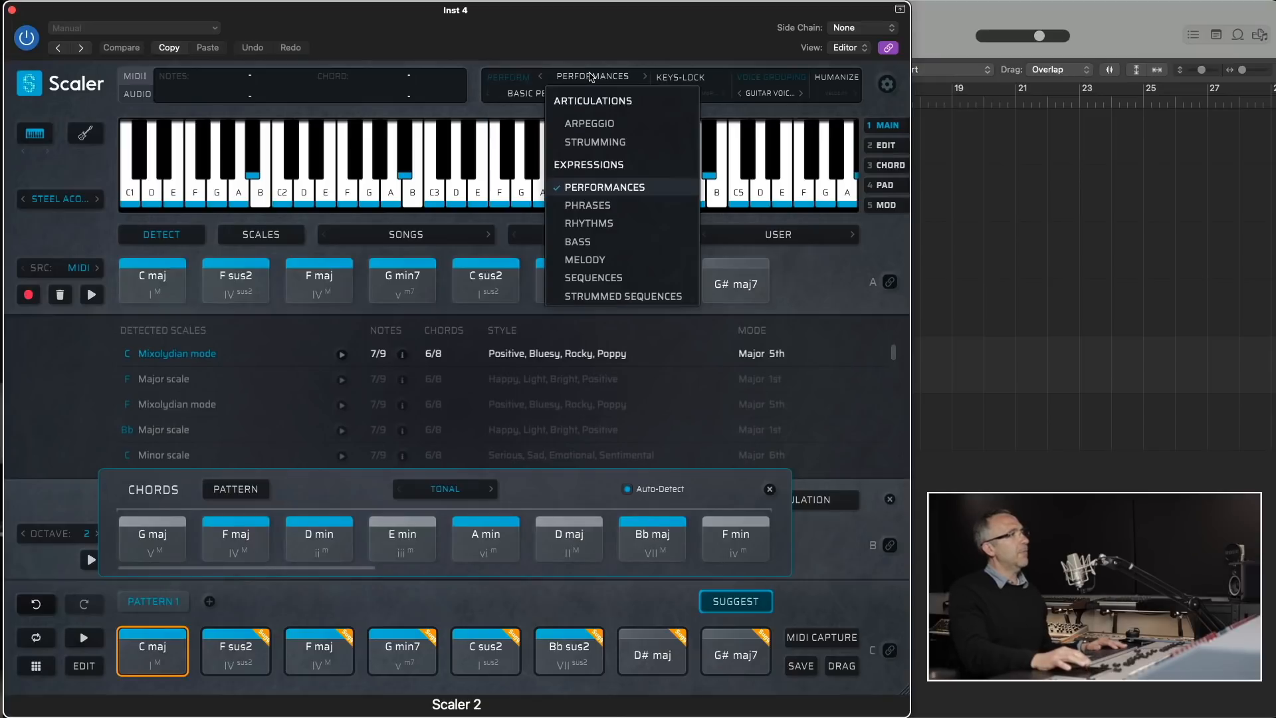
left_click(605, 141)
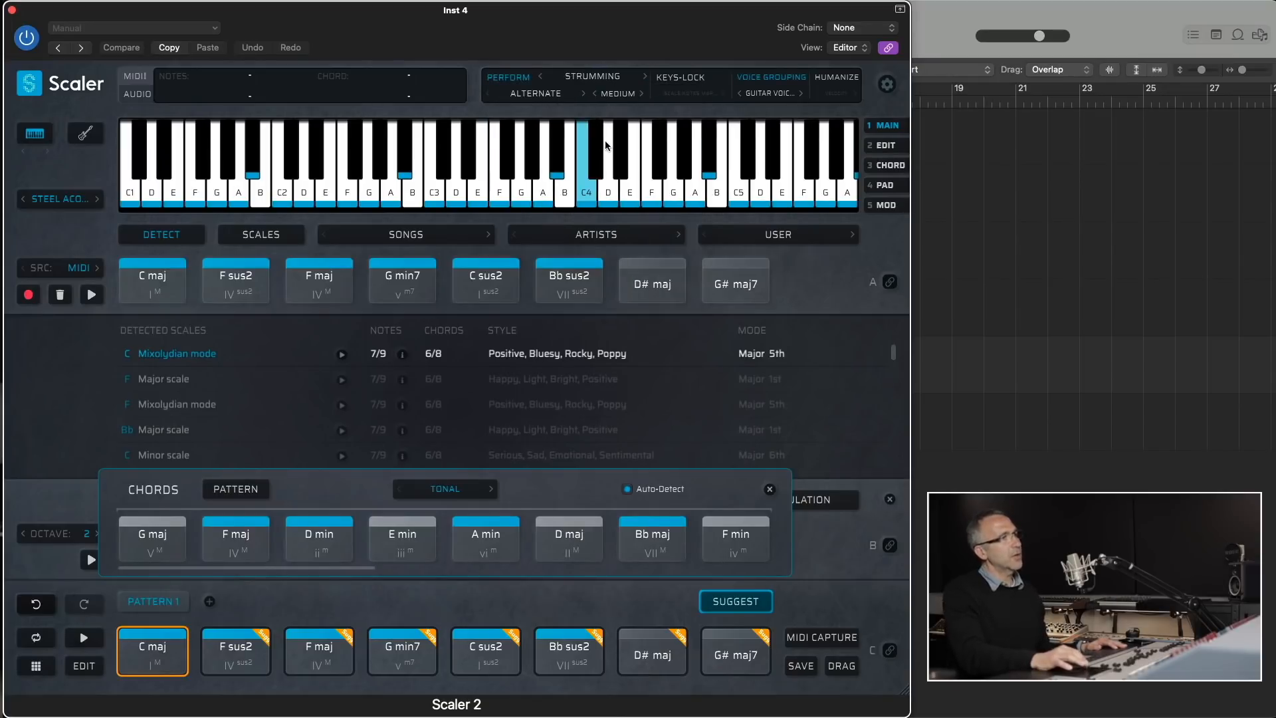
left_click(616, 97)
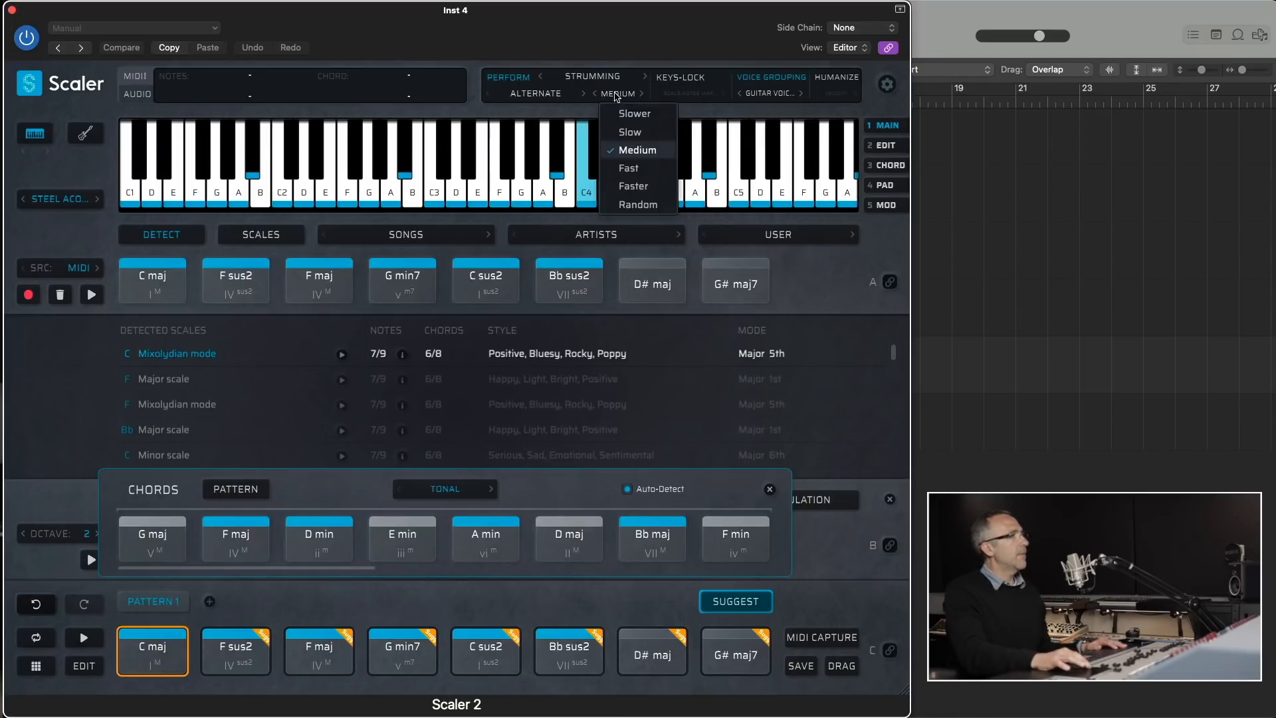
left_click(638, 167)
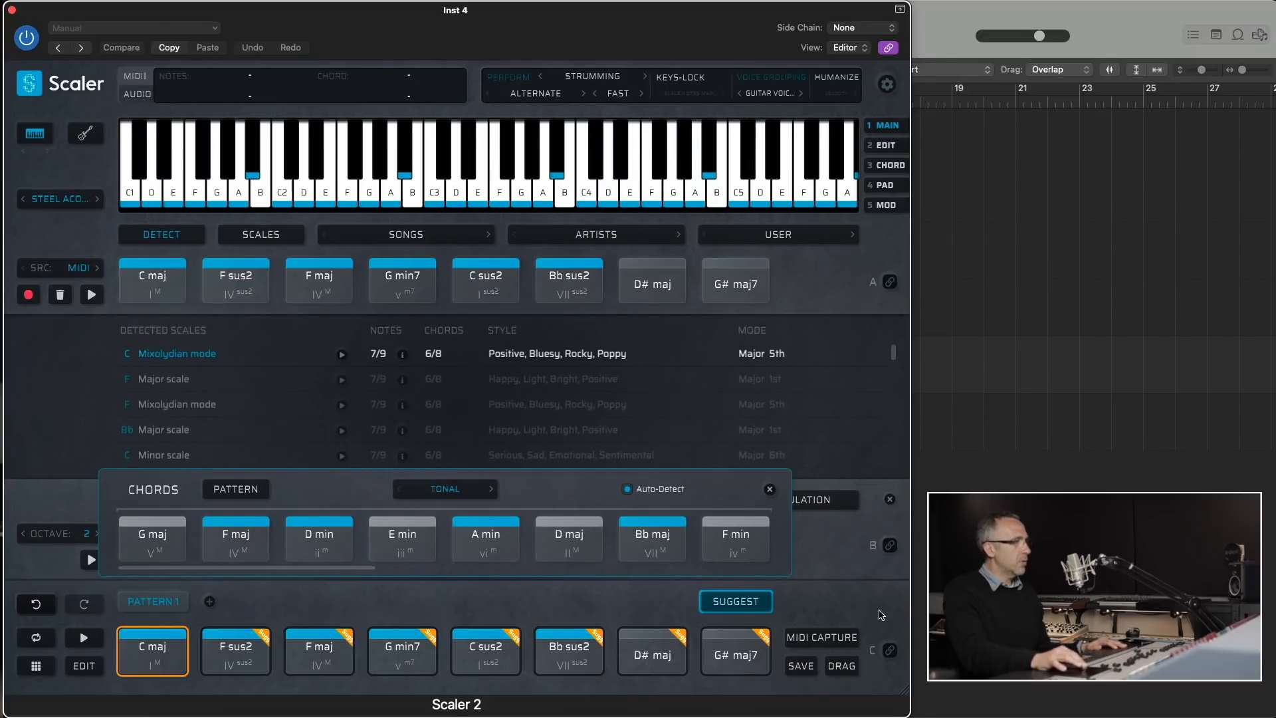
- Bind incoming MIDI notes to the section C pattern chords and enable Humanize for both velocity and timing
left_click(888, 649)
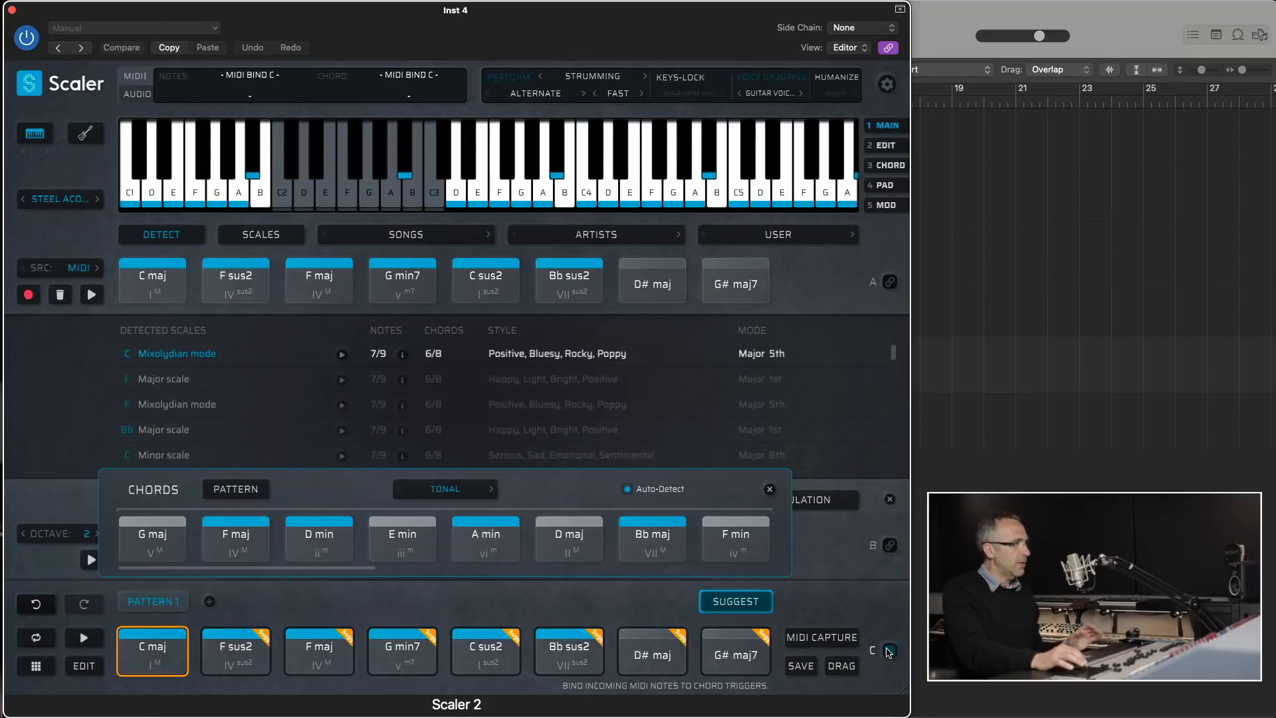
left_click(831, 75)
left_click(836, 93)
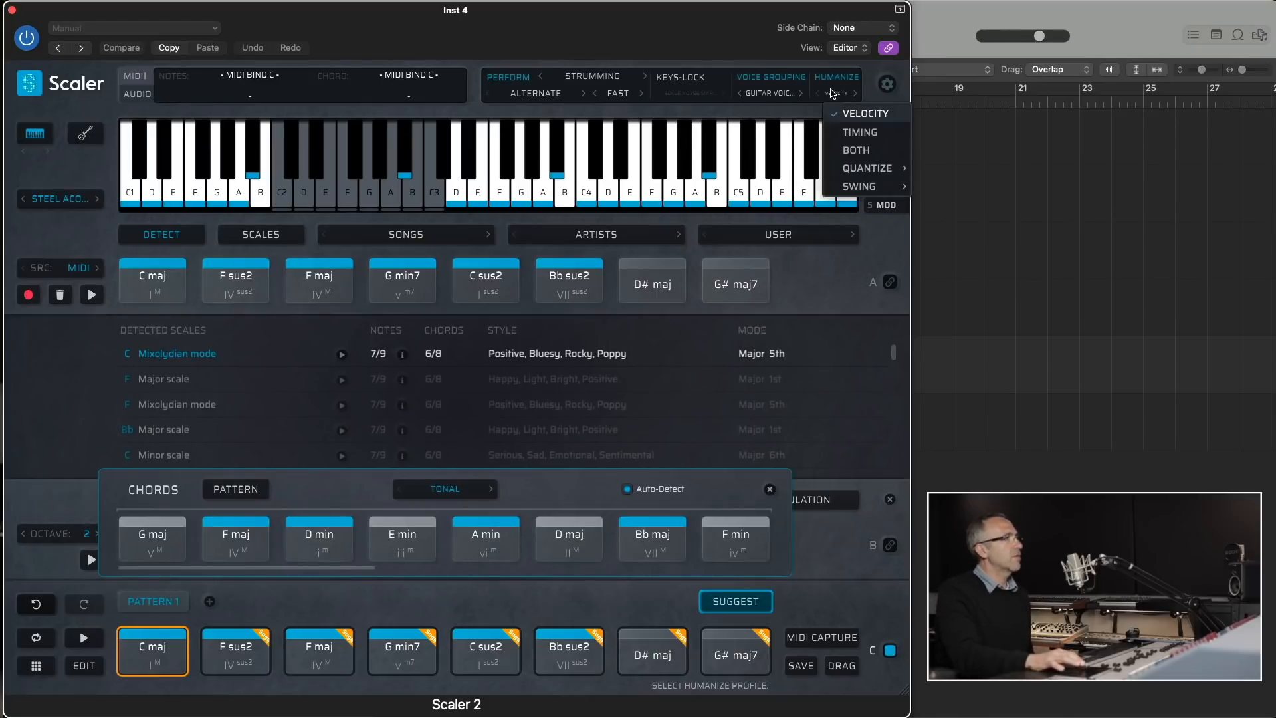
left_click(850, 150)
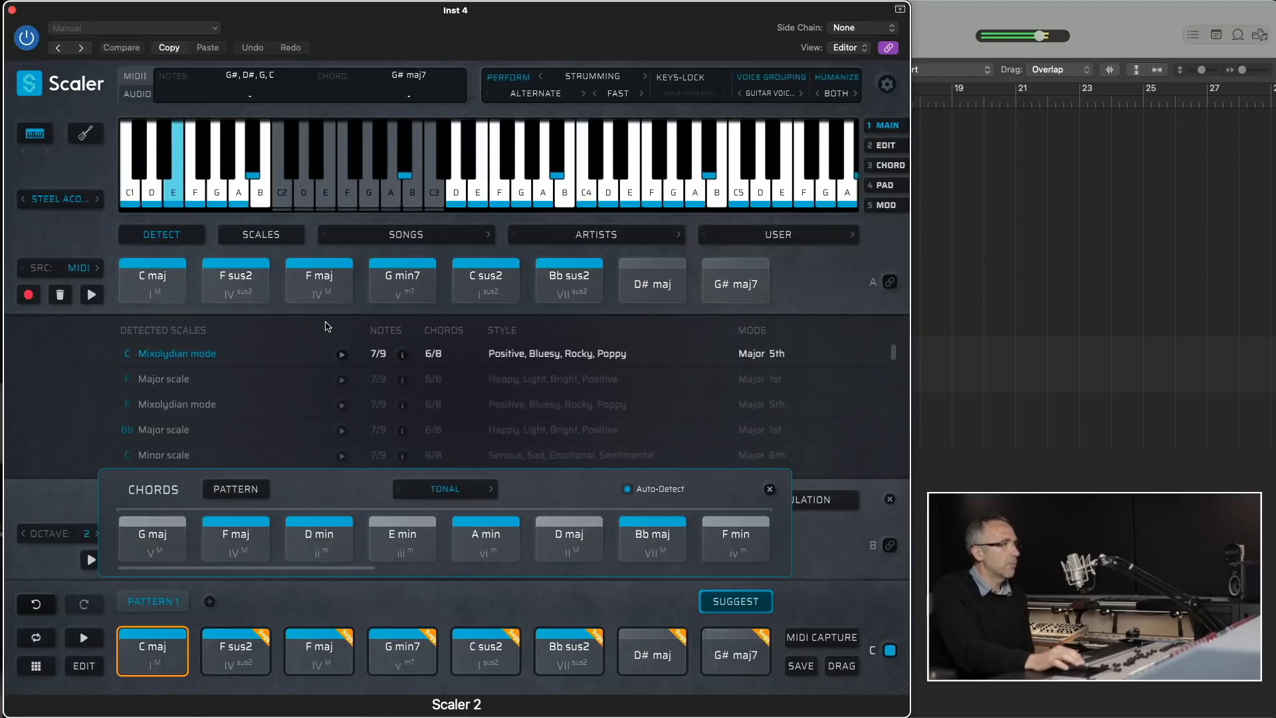
left_click(767, 94)
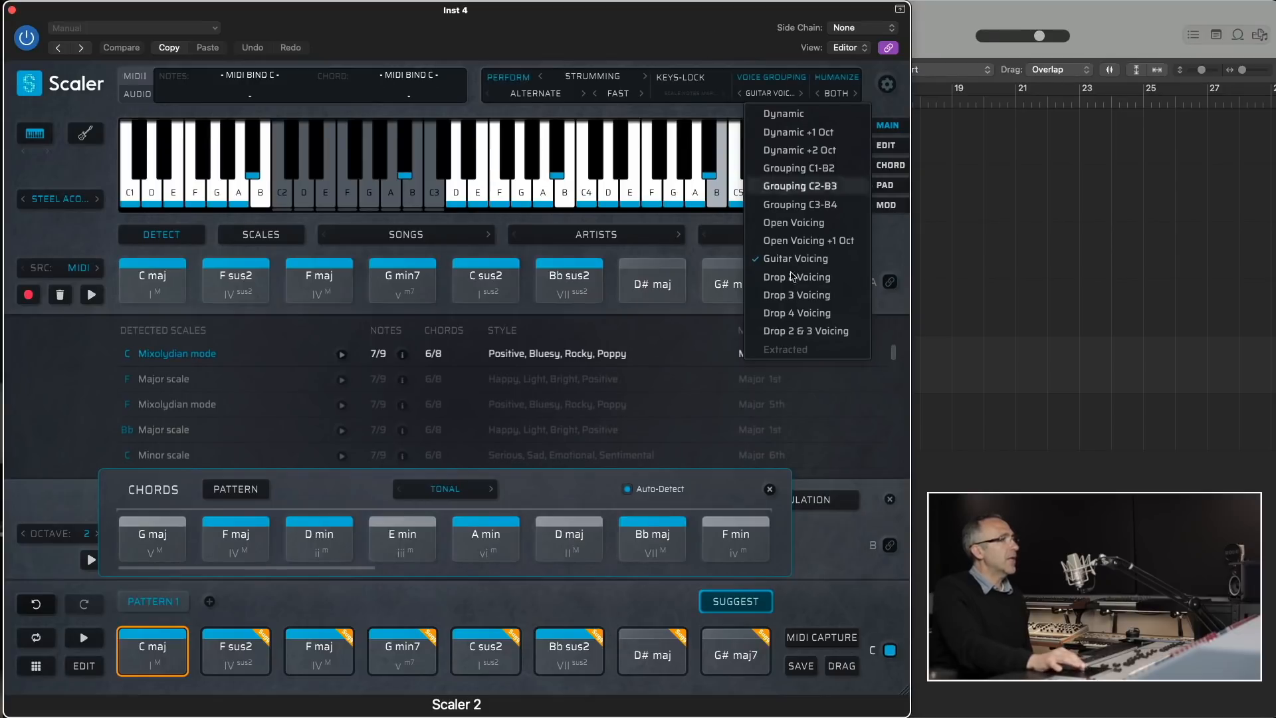
left_click(896, 241)
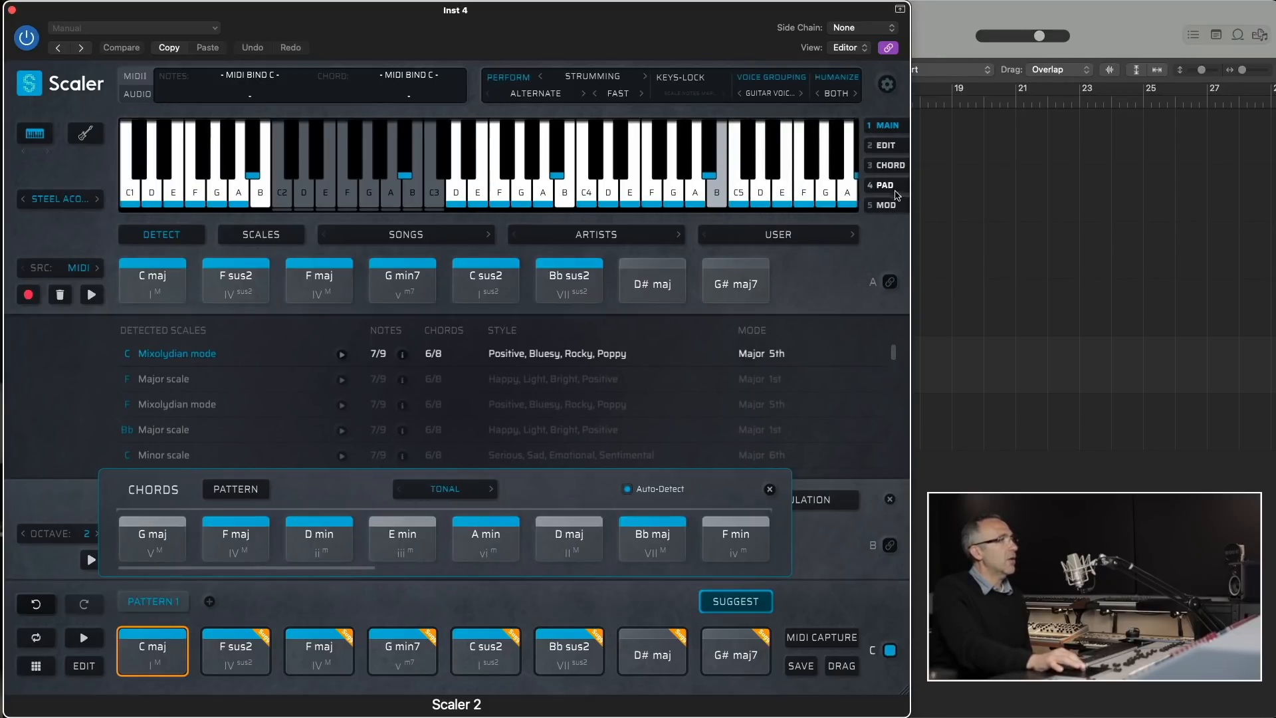
- Copy Pattern 1's G# maj7 into the first slot of Pattern 2 in the Pad view and select Pattern 2
left_click(891, 187)
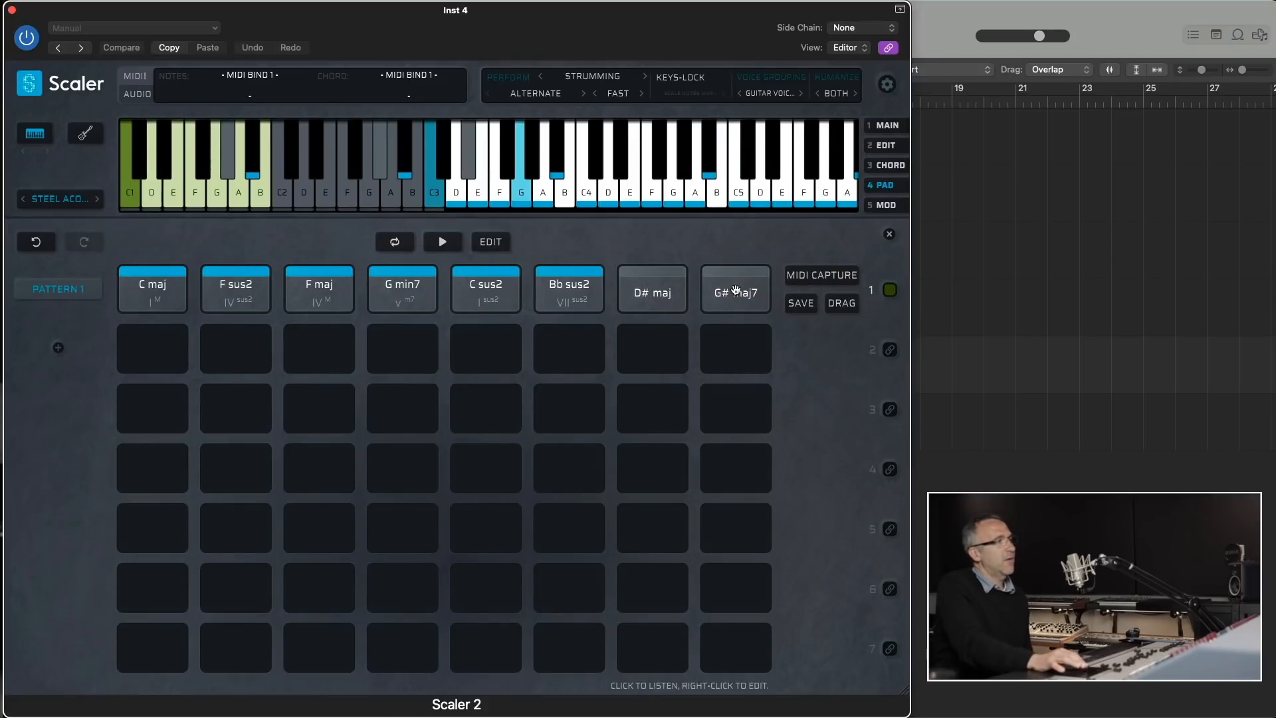
left_click_drag(735, 291, 165, 344)
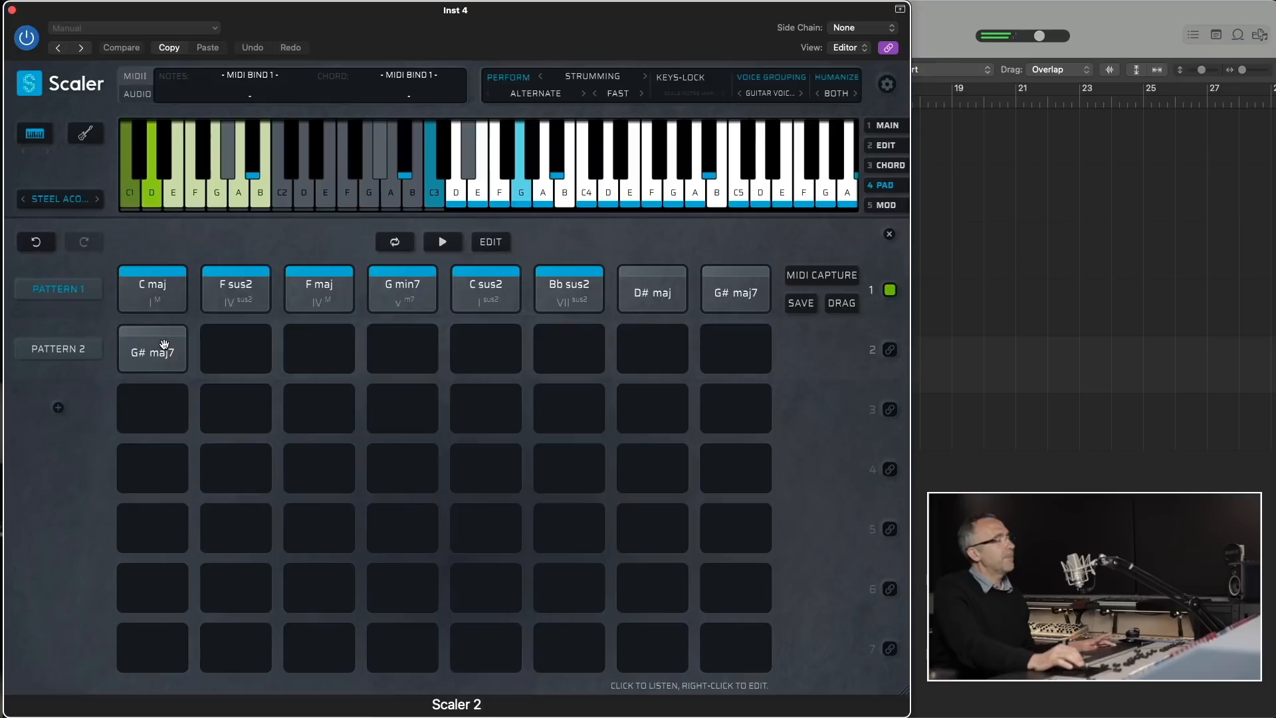
left_click(61, 349)
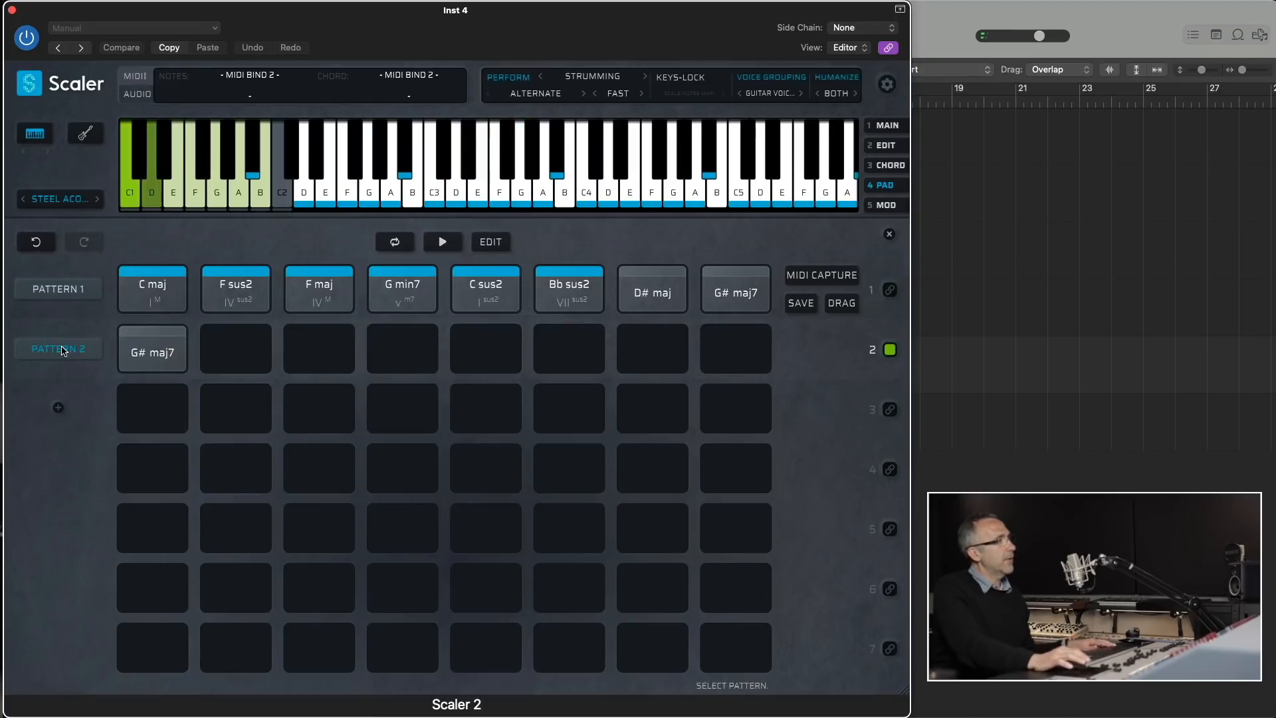
- Fill the empty slots of Pattern 2 with a suggested Tonal pattern in the Main view and audition the new chords
left_click(885, 125)
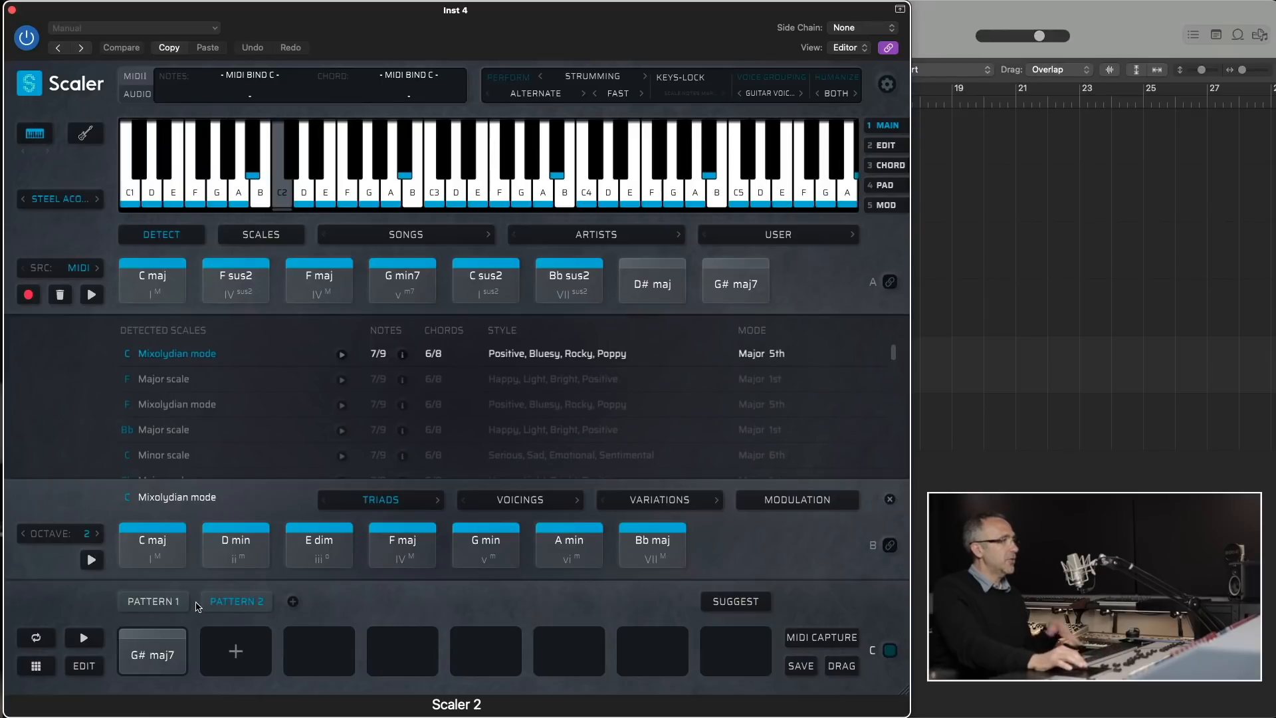
left_click(738, 600)
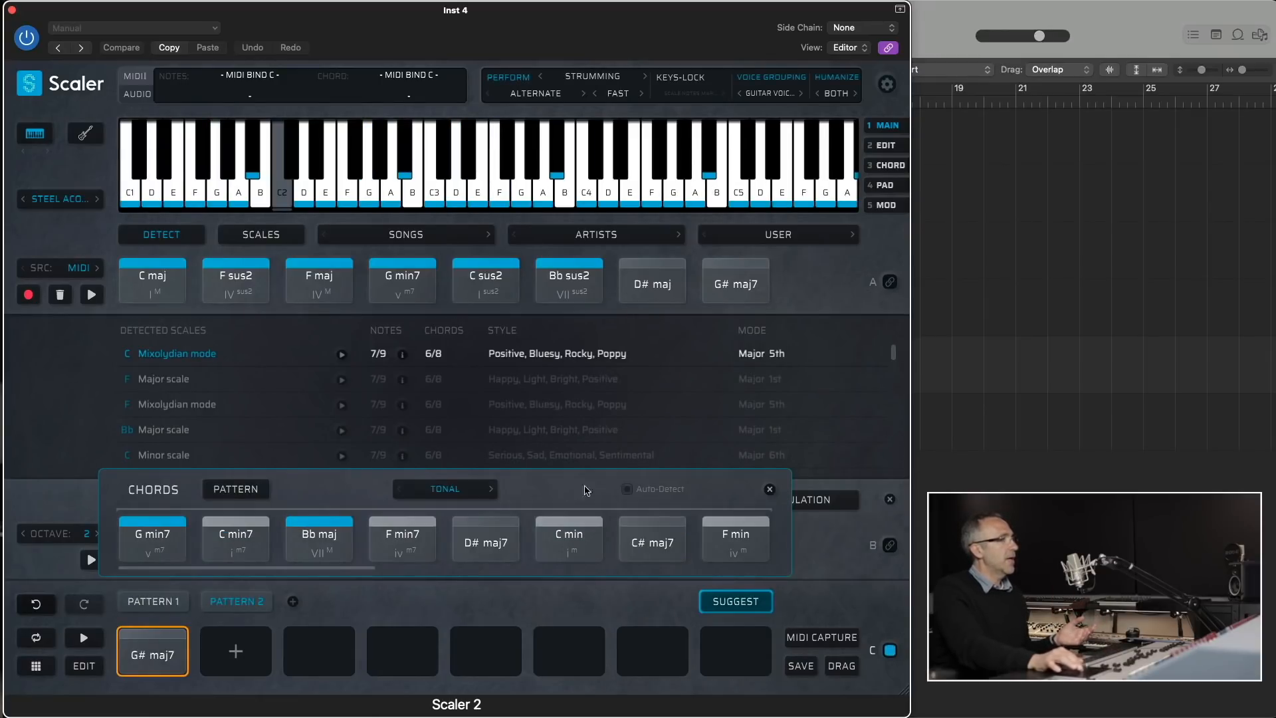
left_click(243, 495)
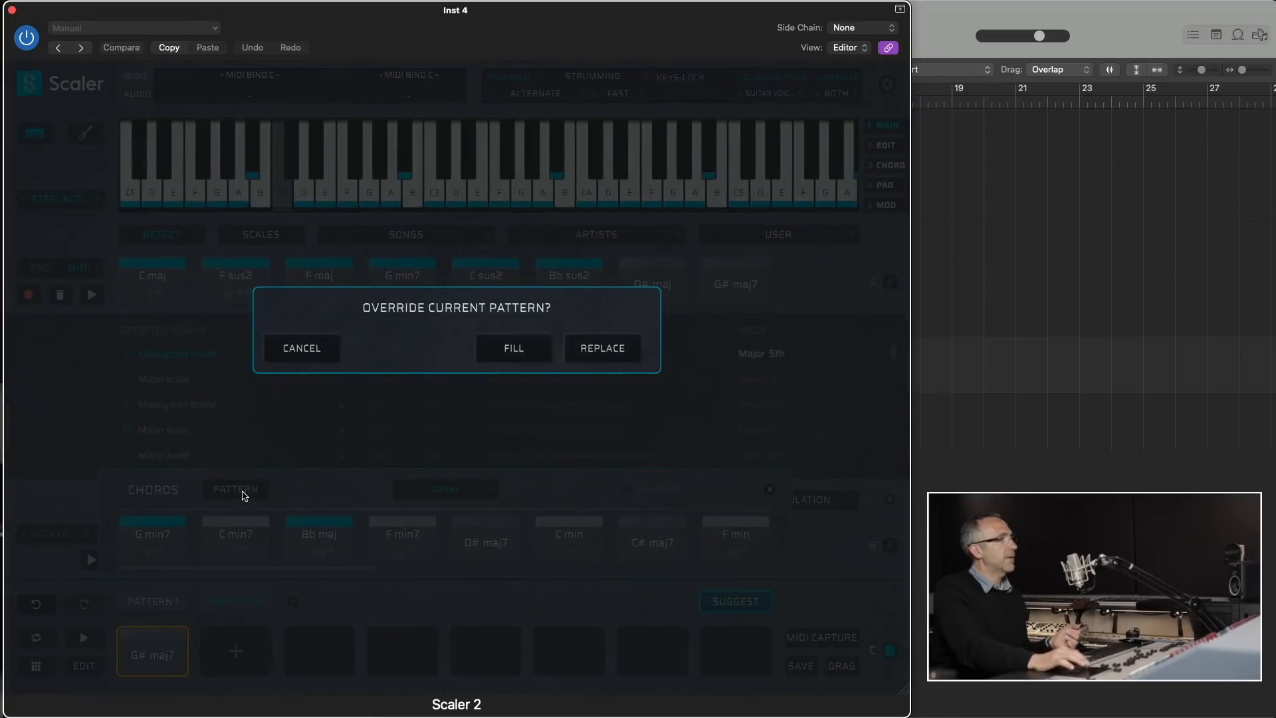
left_click(515, 352)
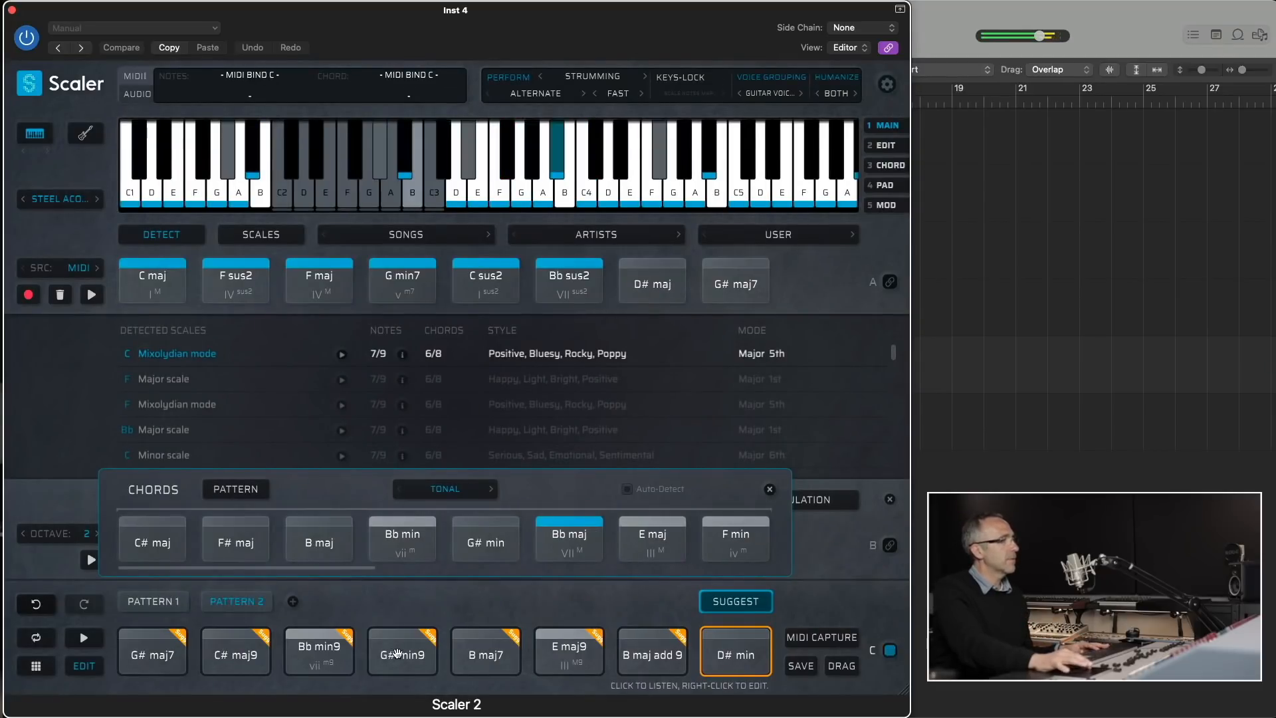
left_click(488, 654)
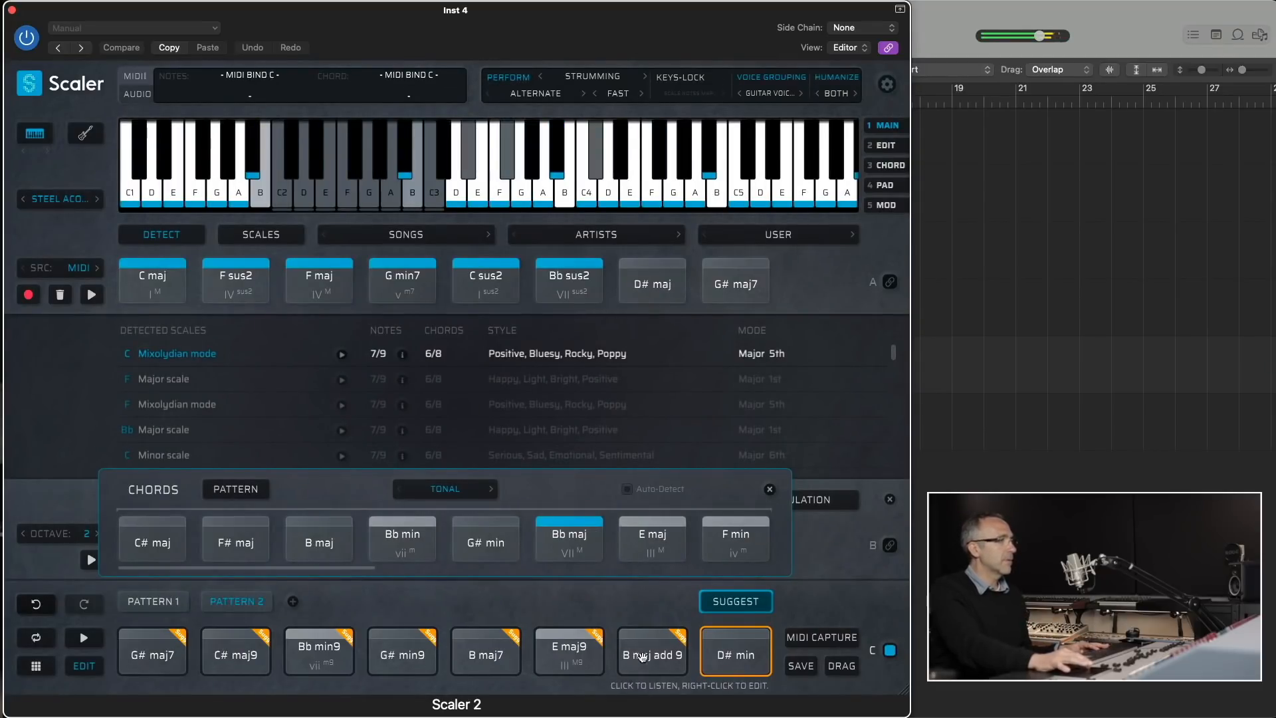
left_click(732, 653)
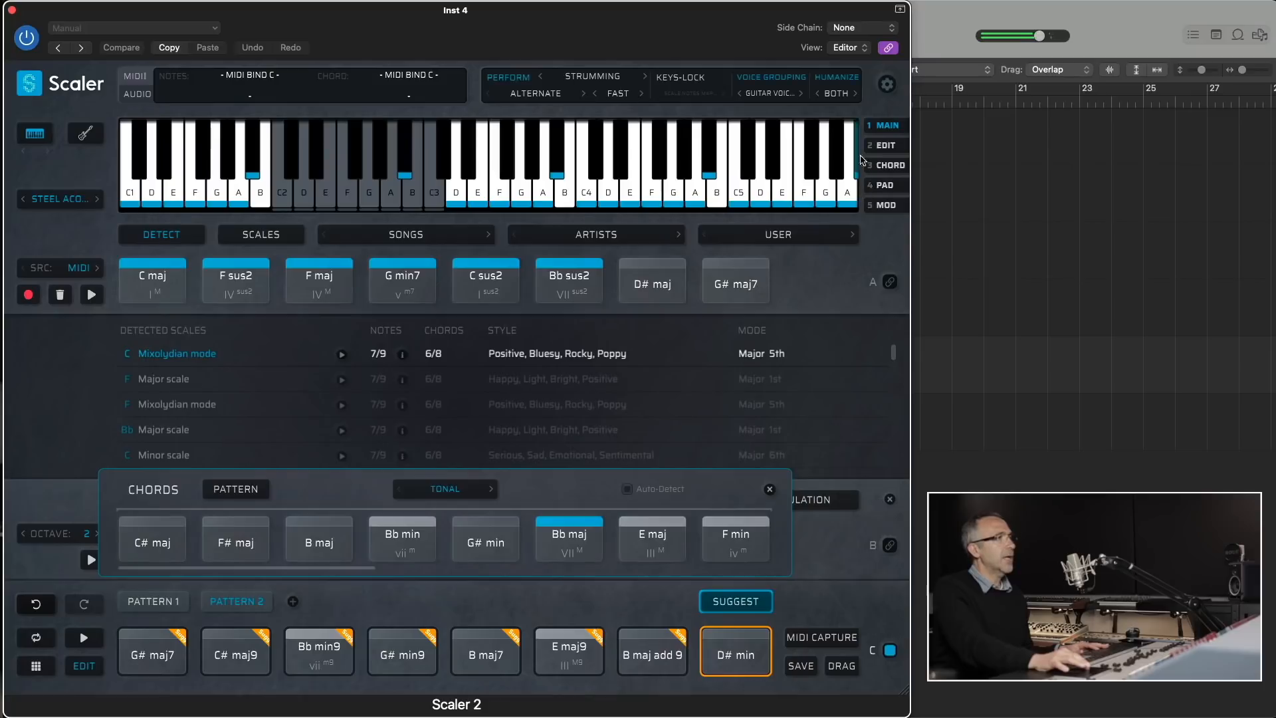
- Play Pattern 1's eight chords in order from C maj to G# maj7 in the Pad view
left_click(884, 185)
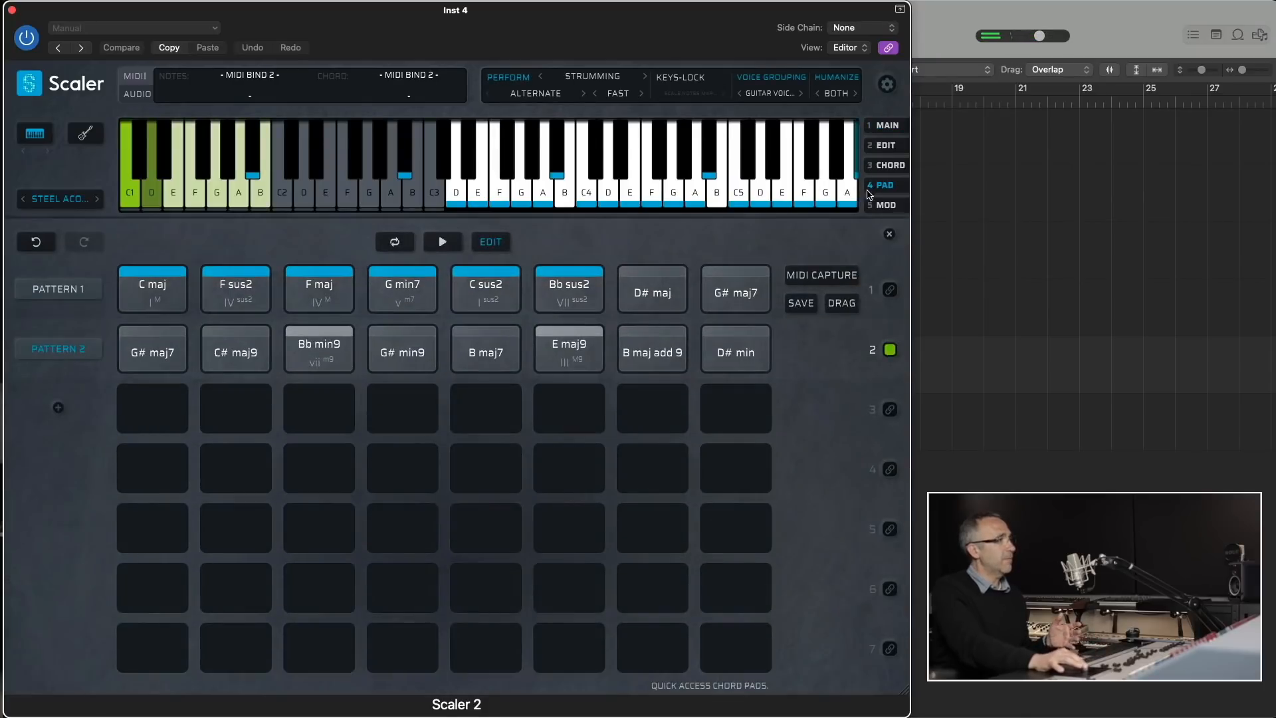
left_click(157, 284)
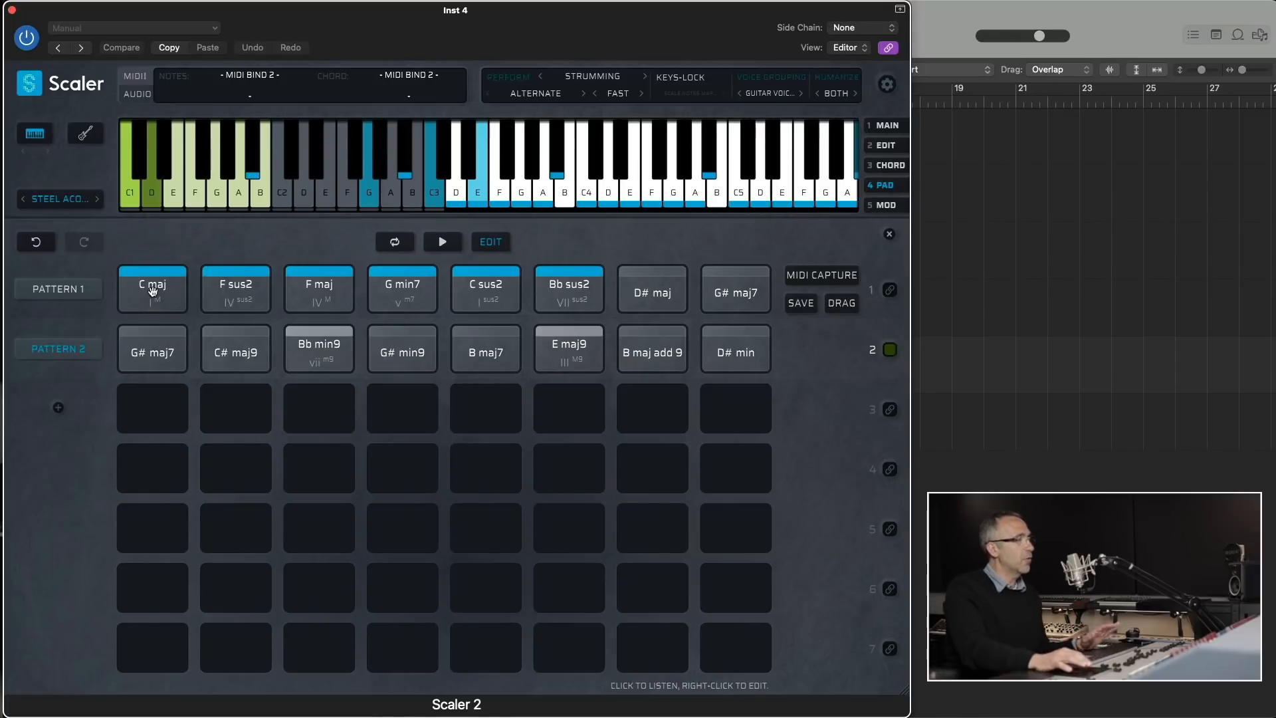
left_click(235, 290)
left_click(319, 296)
left_click(416, 297)
left_click(478, 304)
left_click(566, 300)
left_click(649, 293)
left_click(720, 287)
- Play through Pattern 2's chords from G# maj7 to D# min on the pads and return to the Main view
left_click(133, 347)
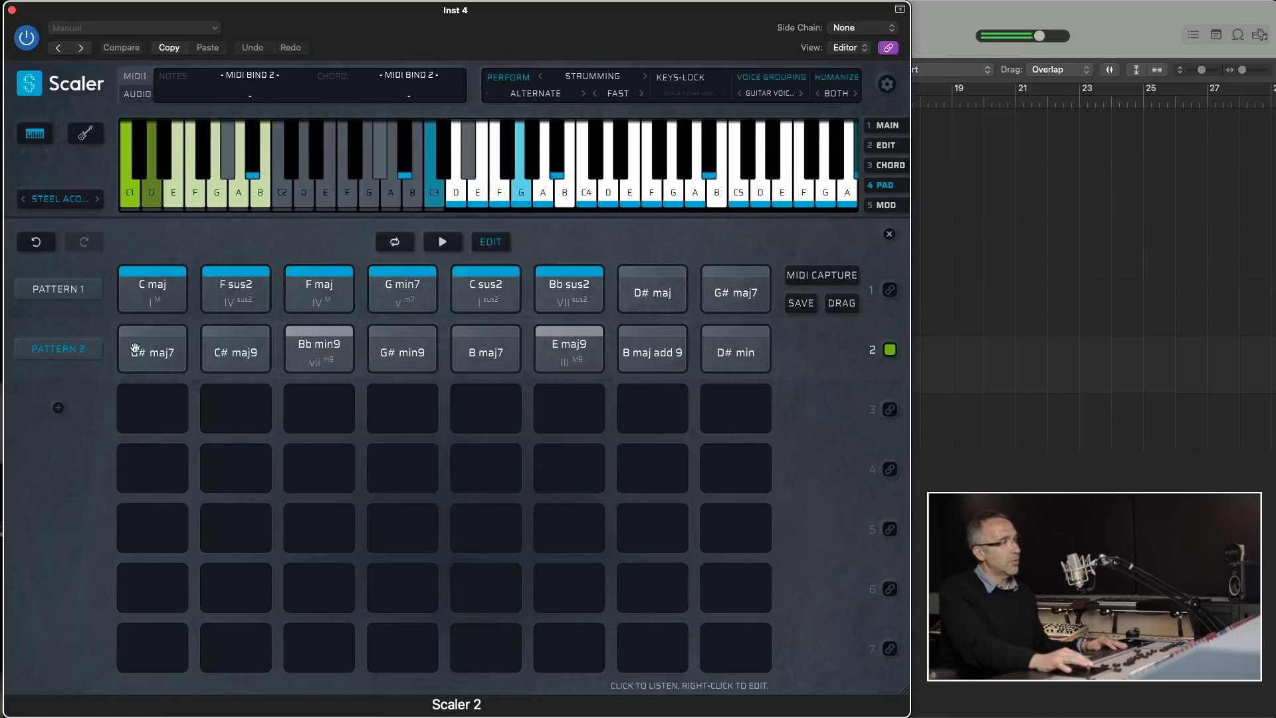
left_click(313, 356)
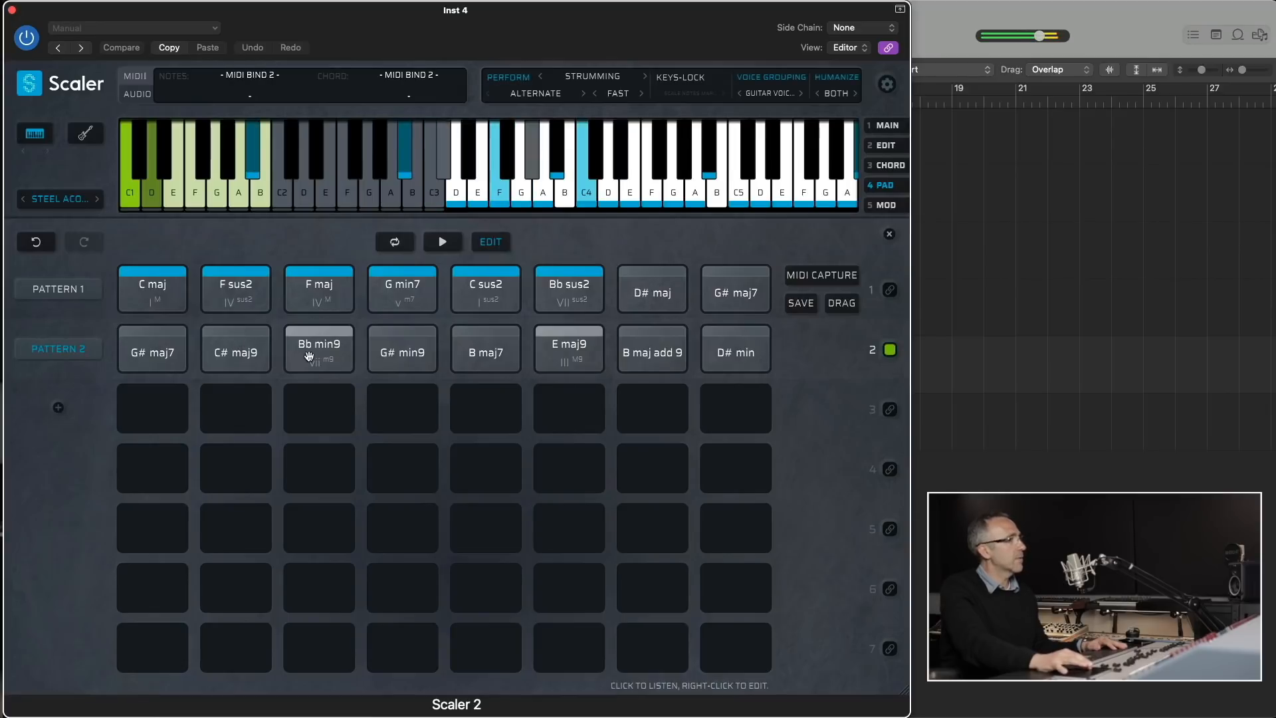
left_click(477, 350)
left_click(560, 356)
left_click(635, 356)
left_click(724, 351)
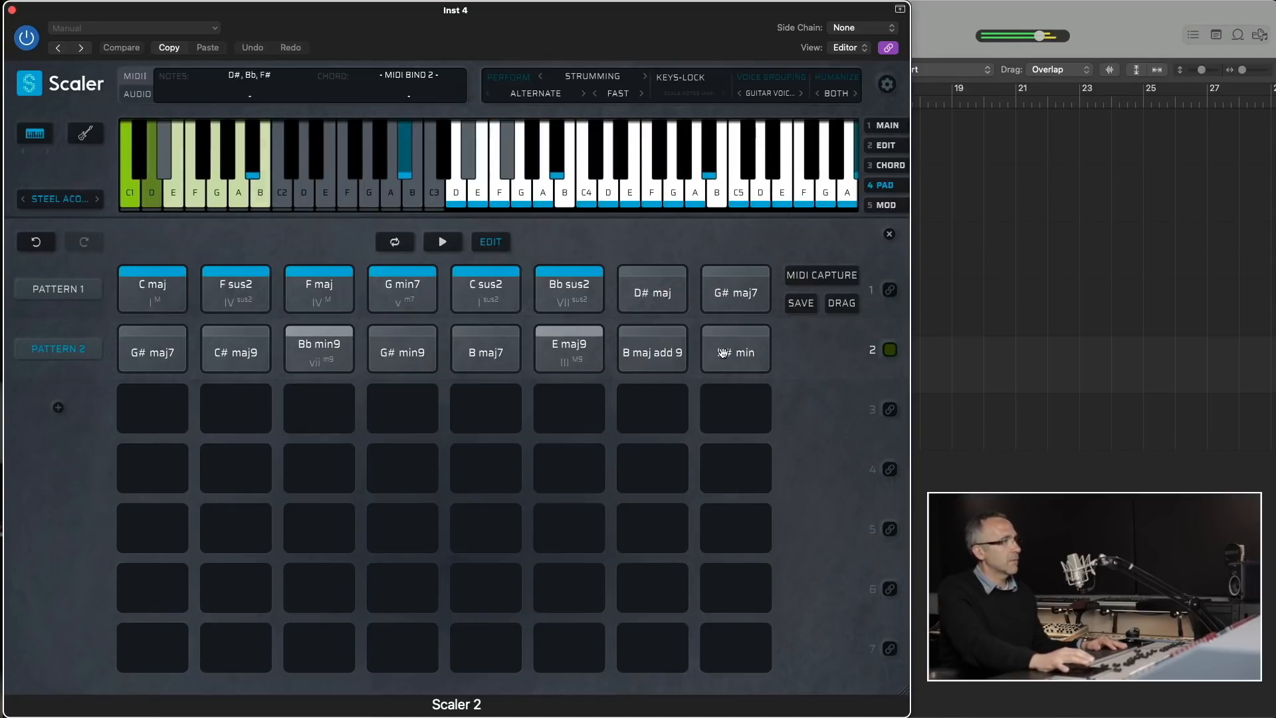
left_click(888, 126)
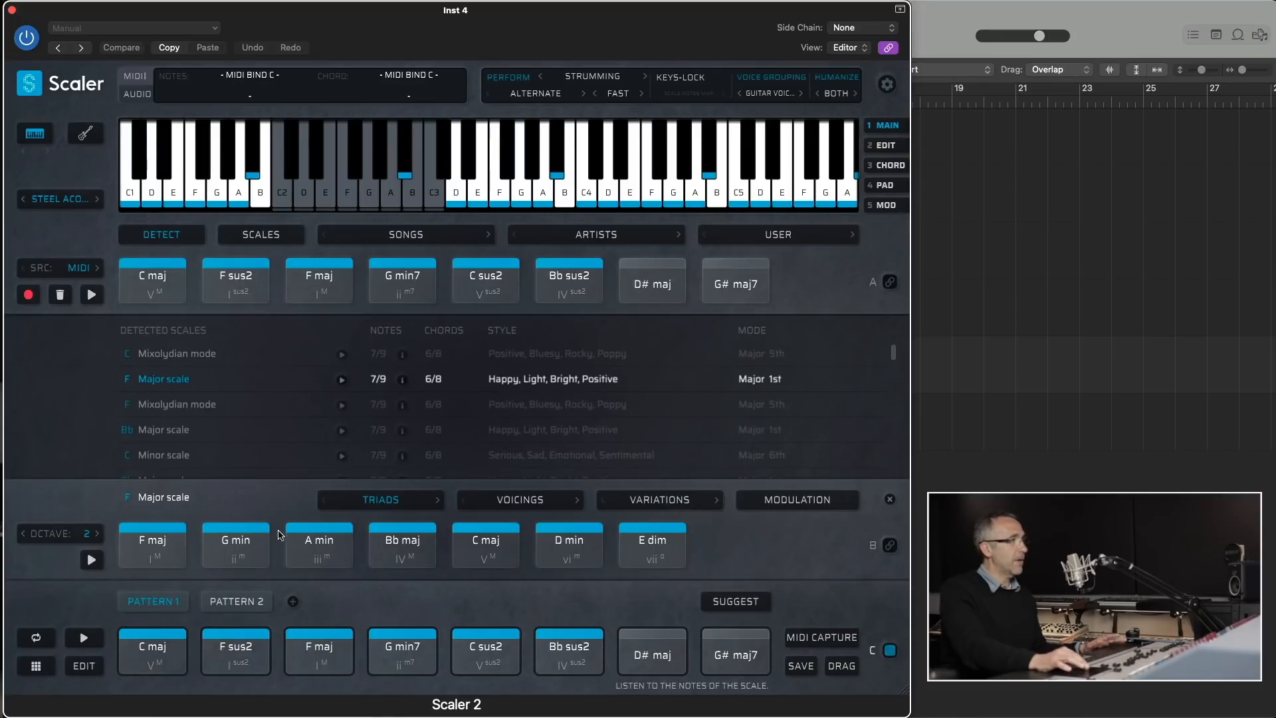
- Remove C sus2, Bb sus2, D# maj and G# maj7 from the end of Pattern 1
left_click_drag(633, 632, 496, 646)
left_click(497, 645)
right_click(497, 646)
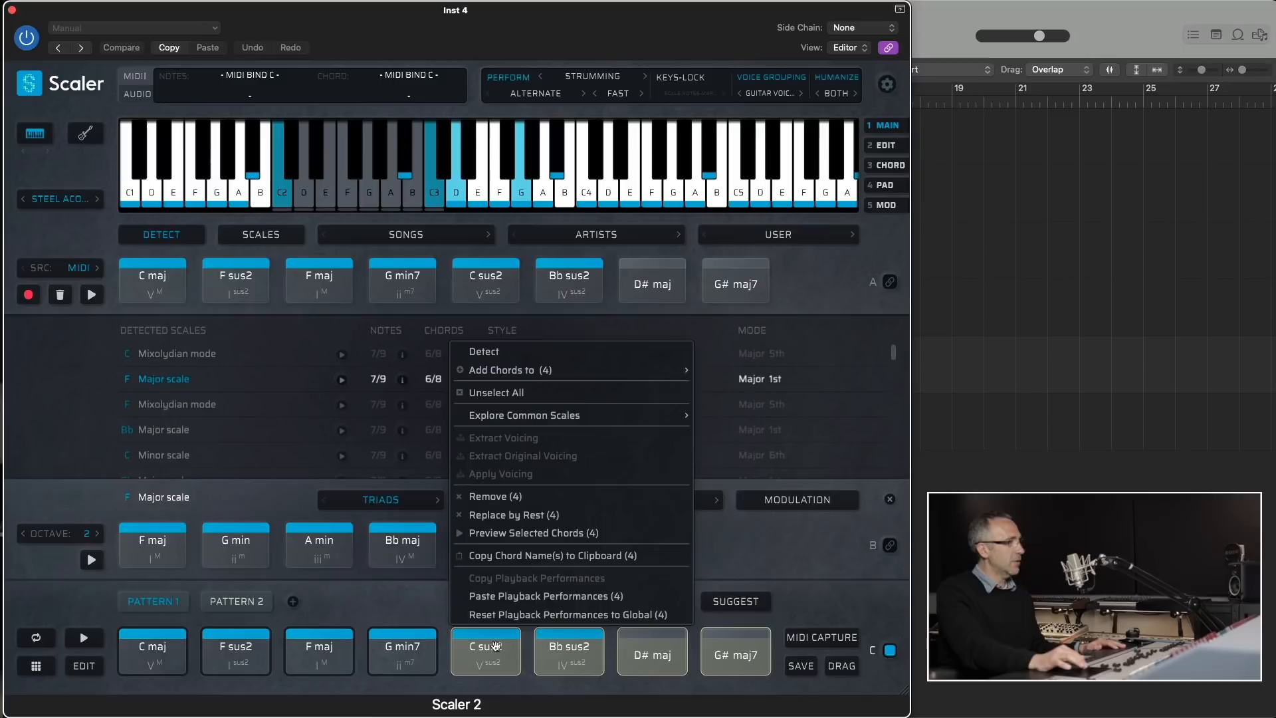
left_click(505, 497)
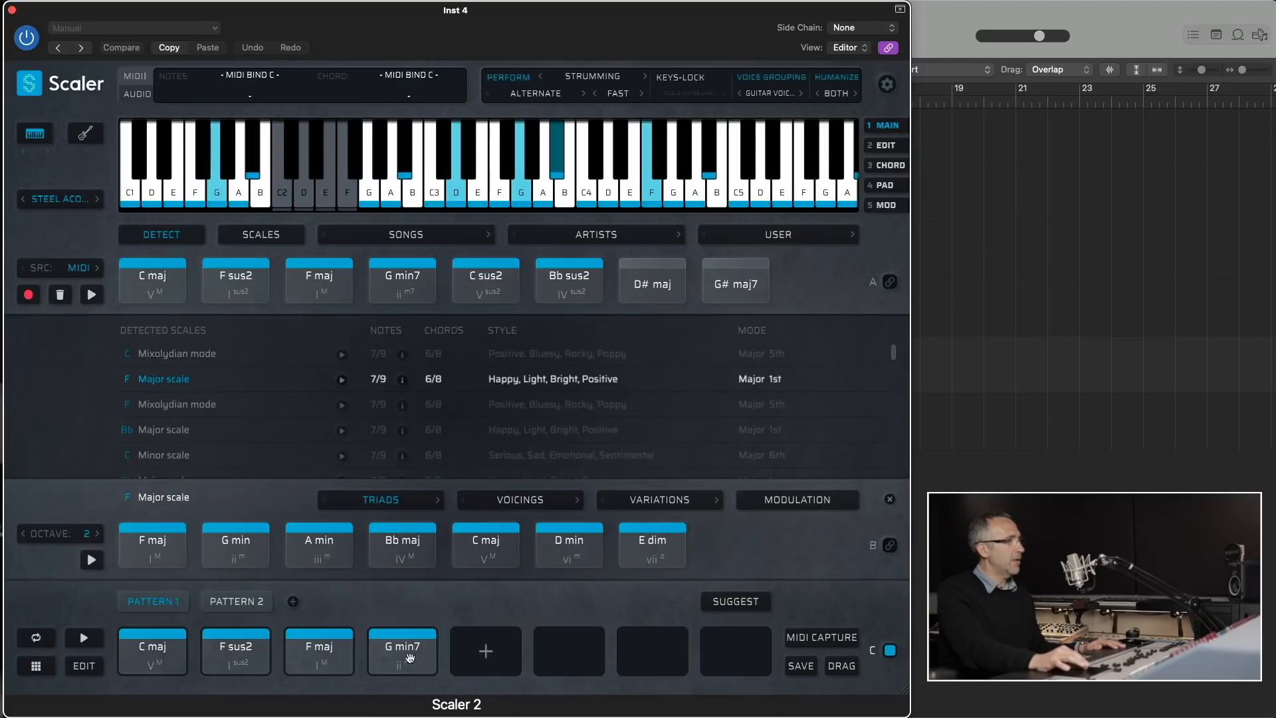
- Get Per Scale chord suggestions based on Pattern 1's G min7
left_click(740, 605)
left_click(416, 658)
left_click(467, 524)
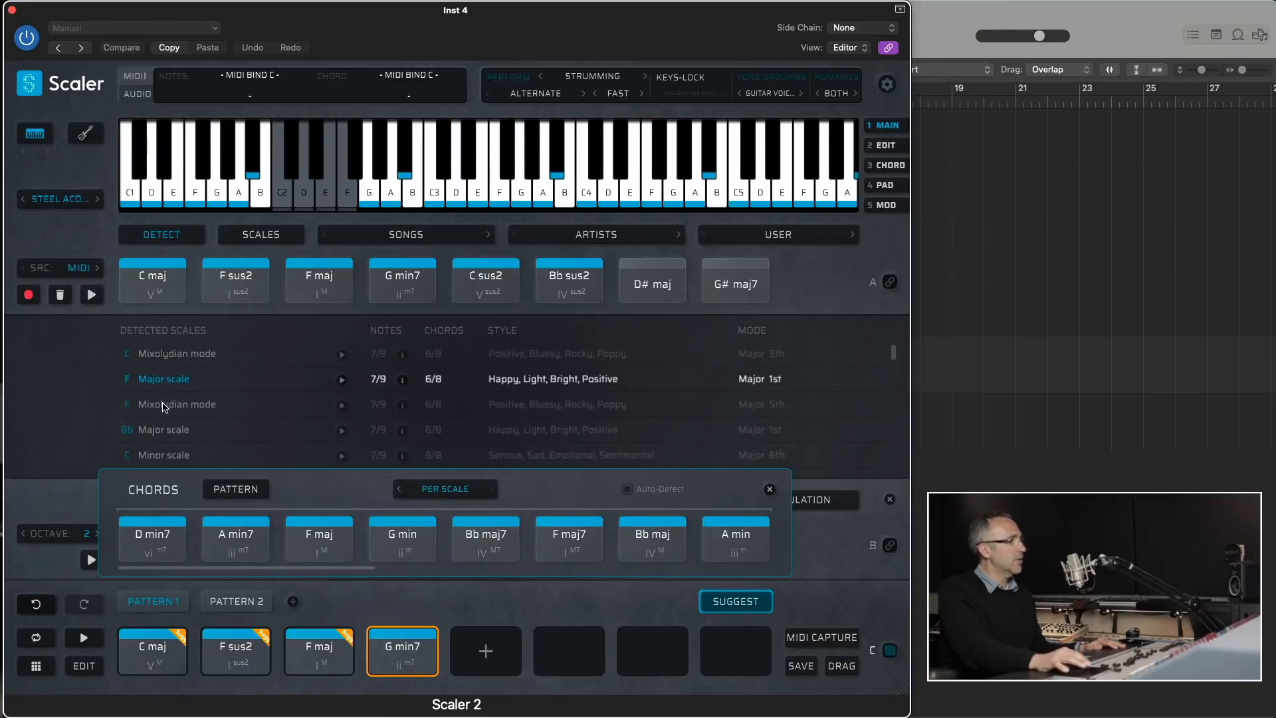
- Base the suggestions on the Bb Major scale, audition the suggested G min and switch the suggestion mode to Tonal
left_click(165, 407)
left_click(166, 429)
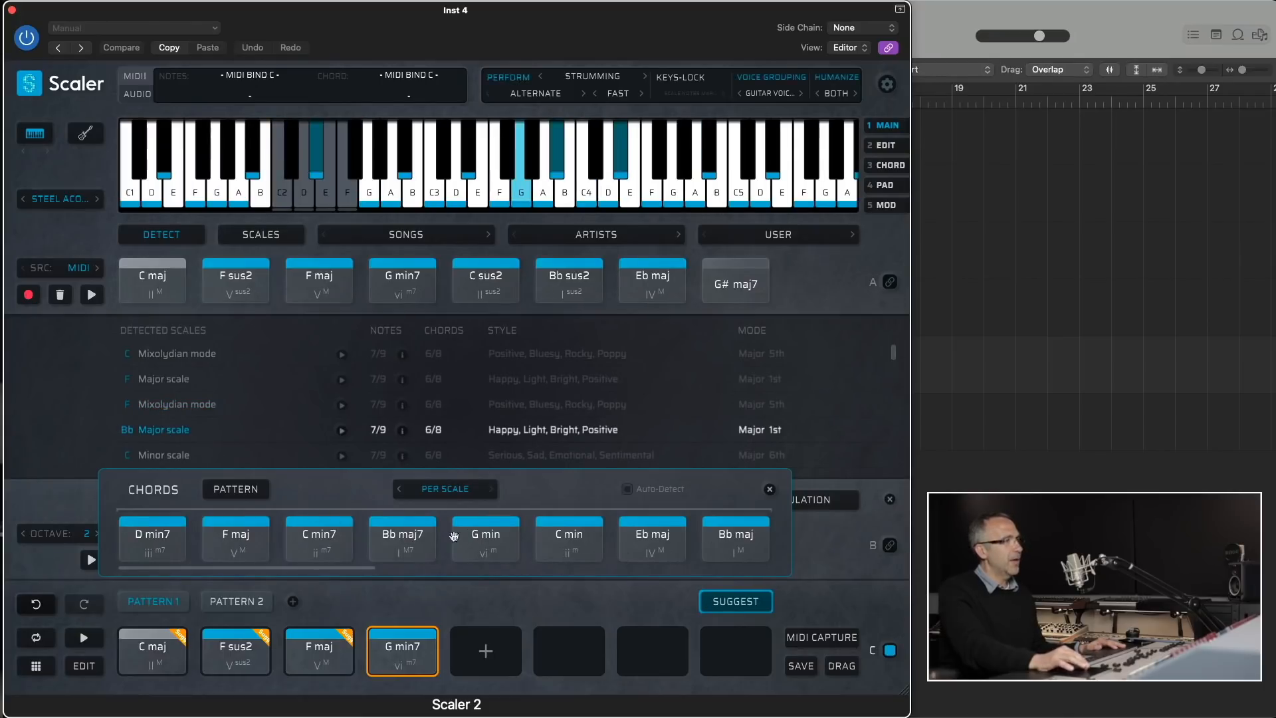
left_click(500, 539)
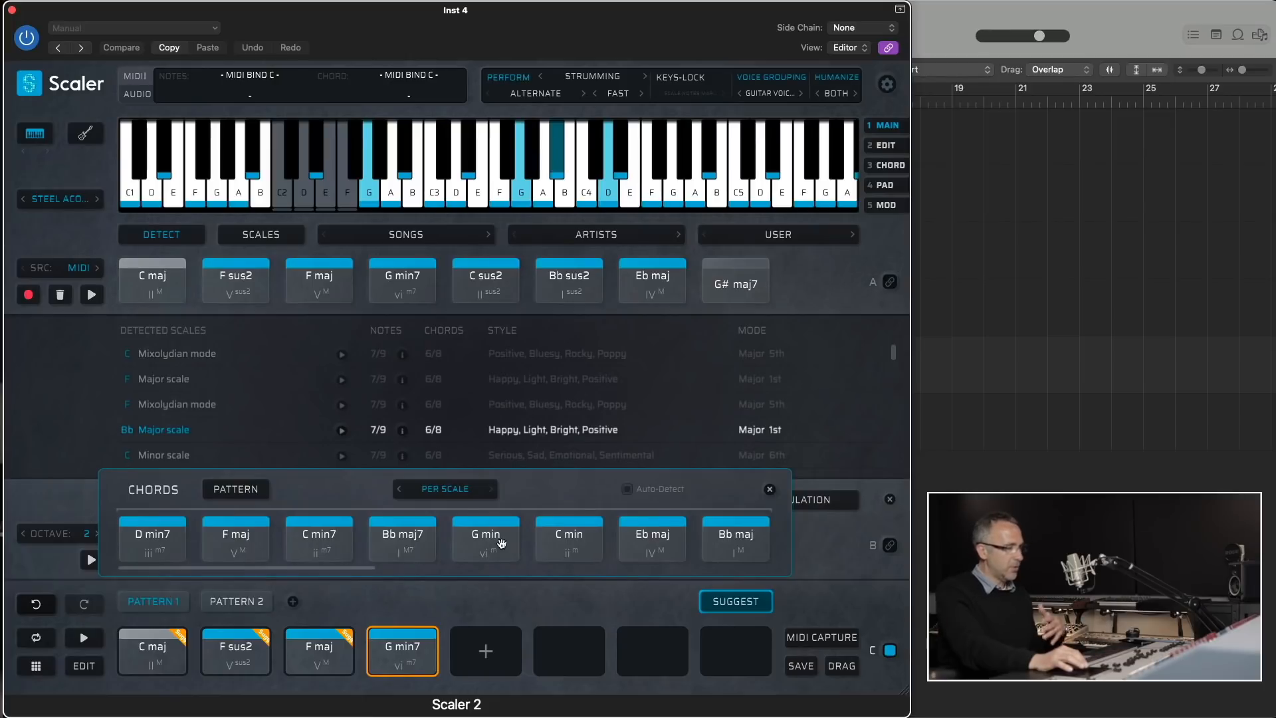
left_click(468, 493)
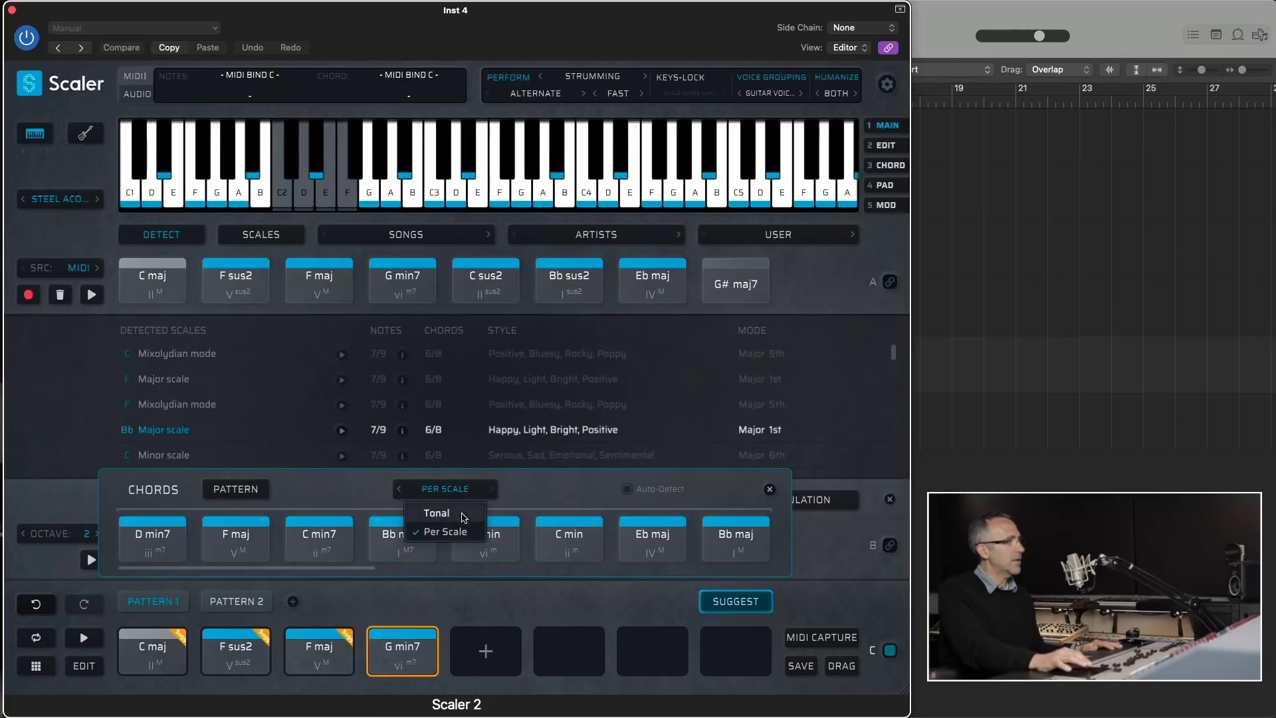
left_click(463, 515)
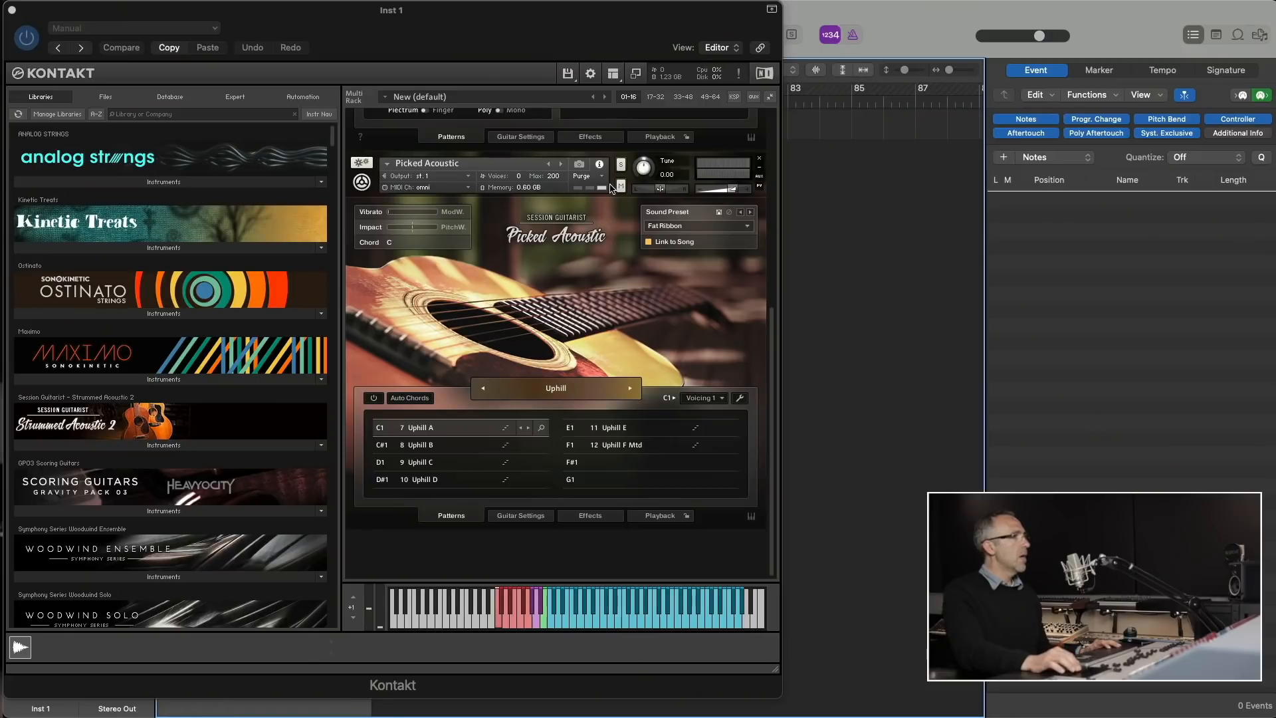
- Close the Kontakt window and open the ScalerControl 2 MIDI effect on the Inst 1 track
left_click(611, 188)
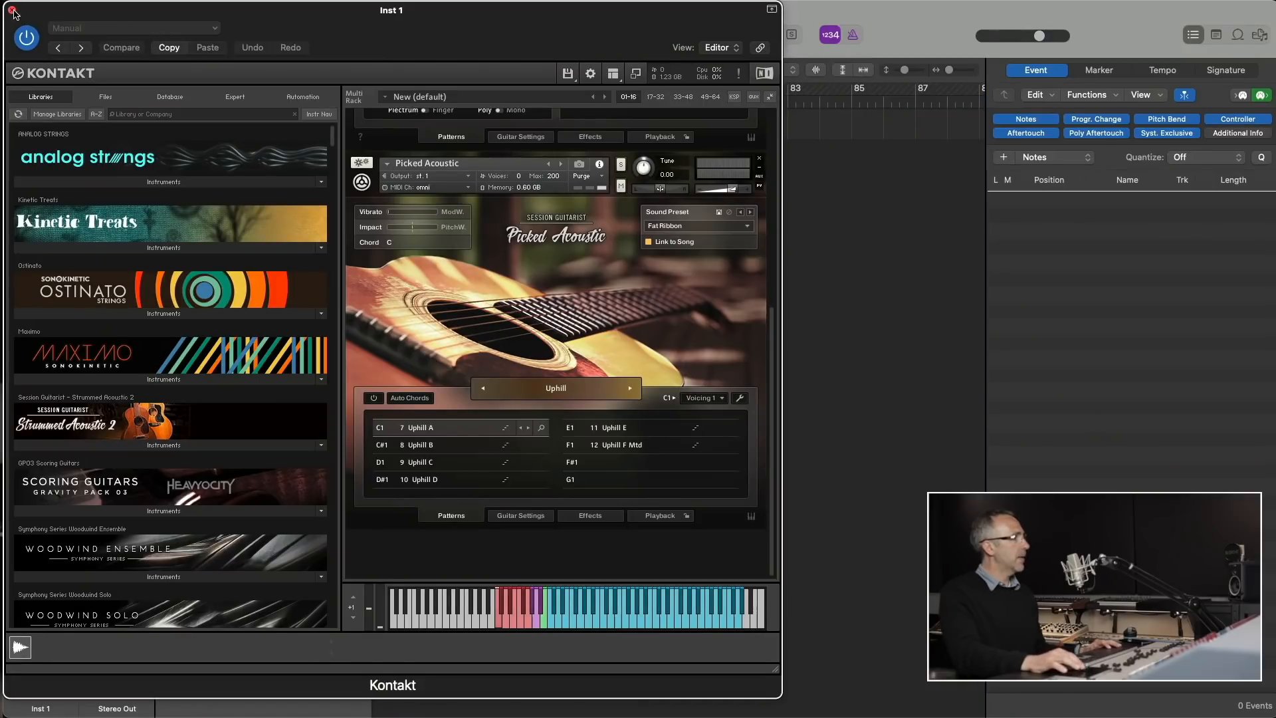
left_click(12, 9)
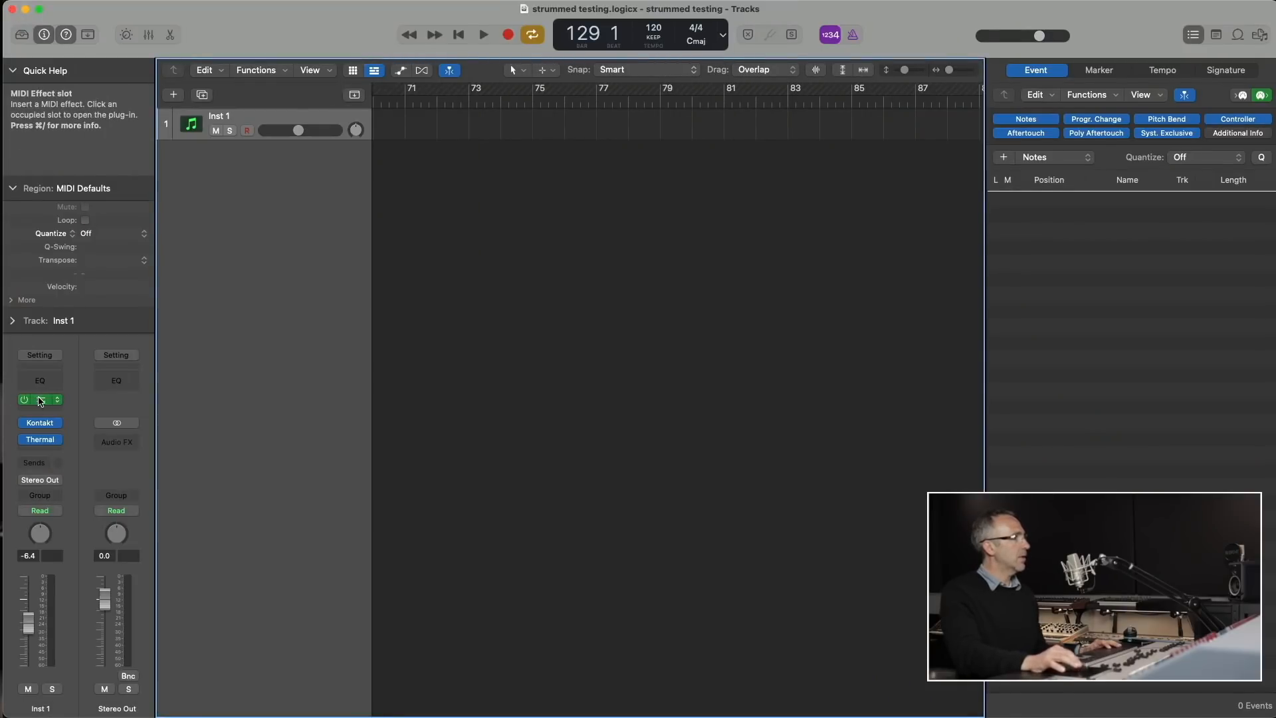
left_click(41, 401)
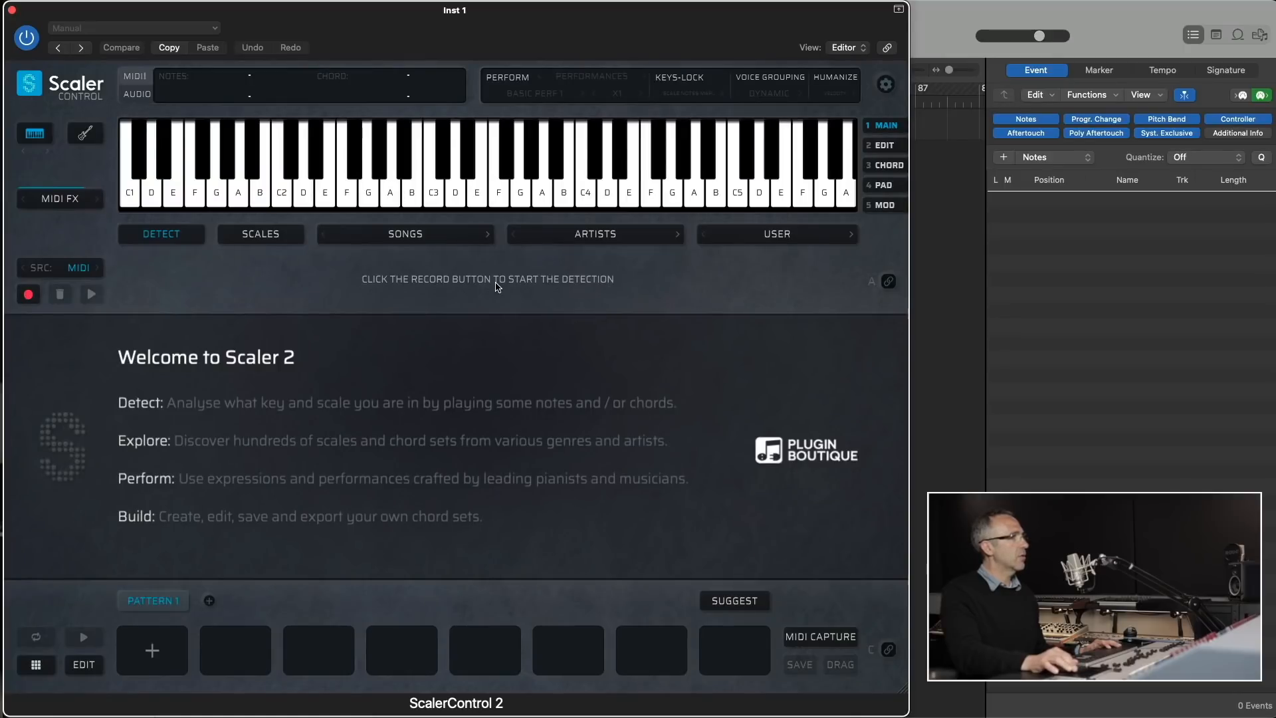
- Load the Pop Ballad 1 song chord set from the Pop Ballads category
left_click(396, 234)
mouse_move(407, 558)
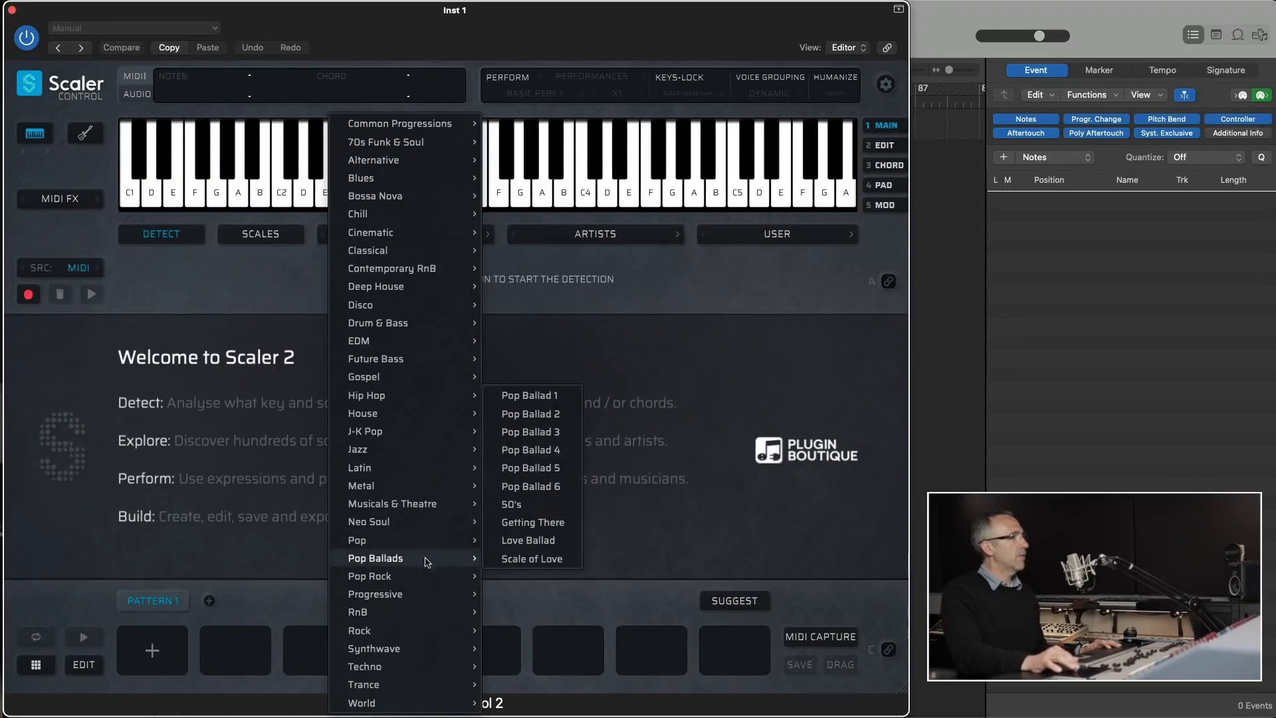
left_click(546, 396)
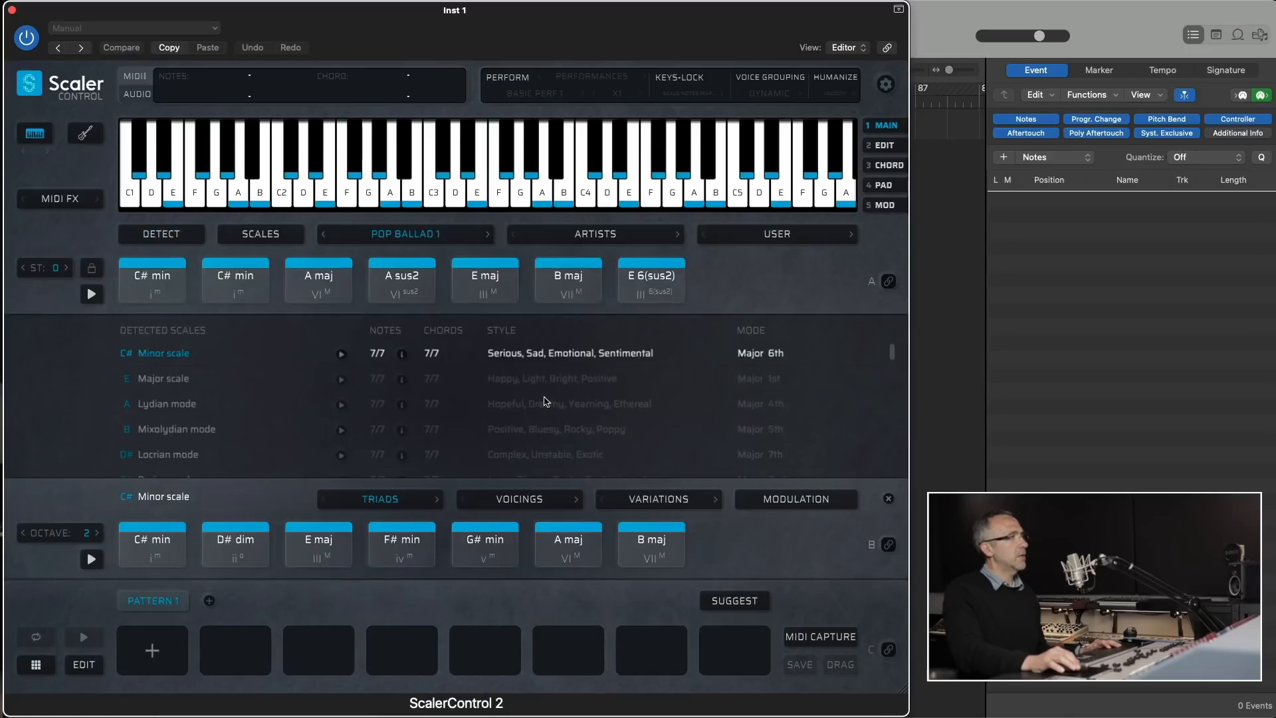
- Set voice grouping to Guitar Voicing and bind MIDI to the section A chords
left_click(771, 93)
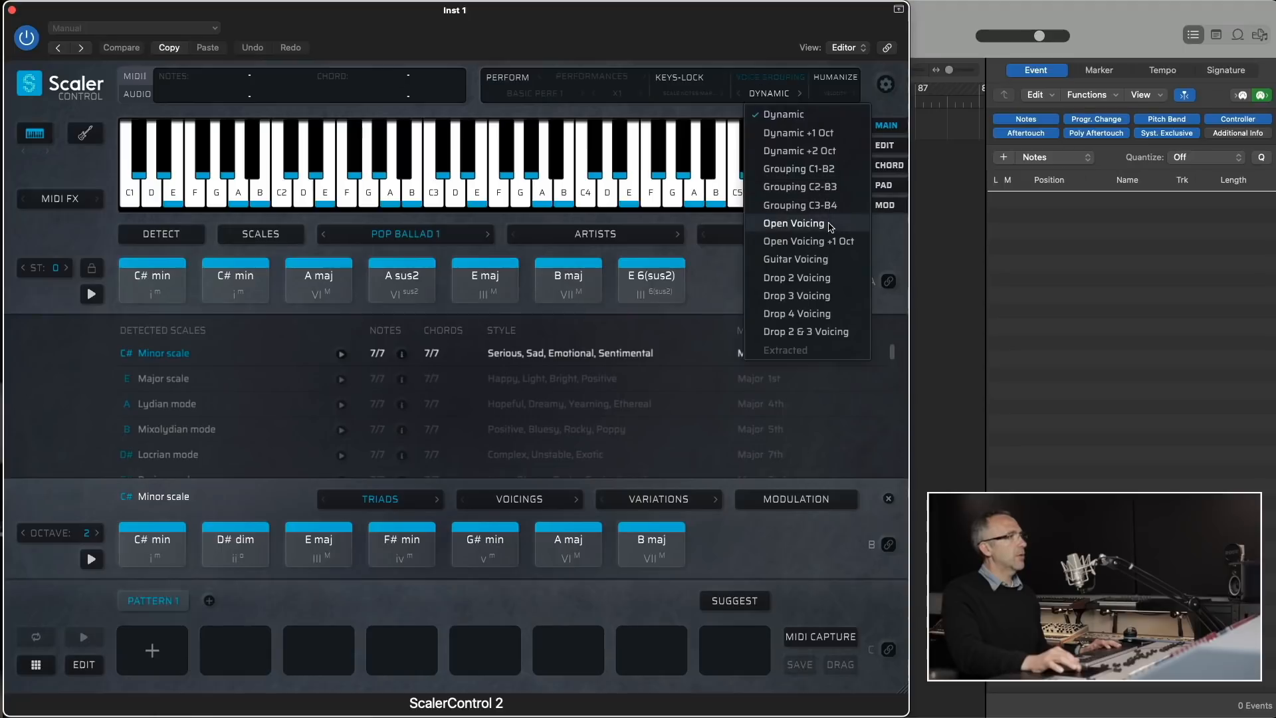
left_click(800, 259)
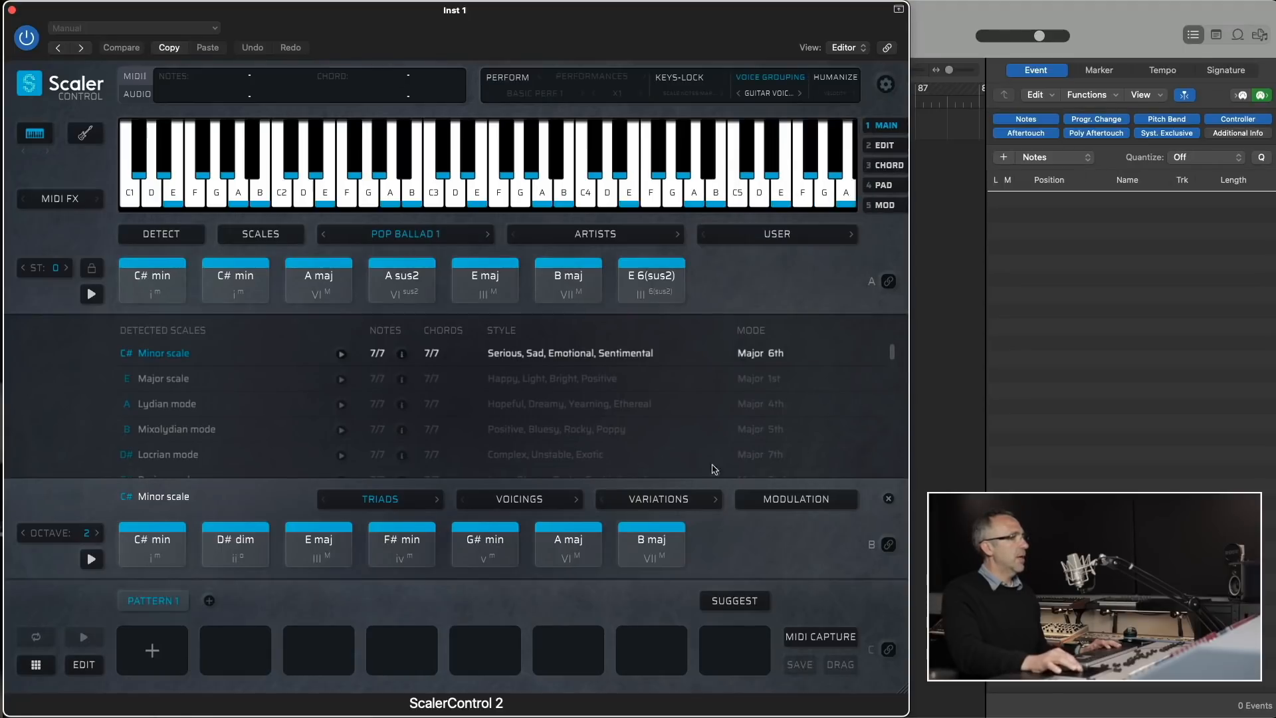
left_click(888, 282)
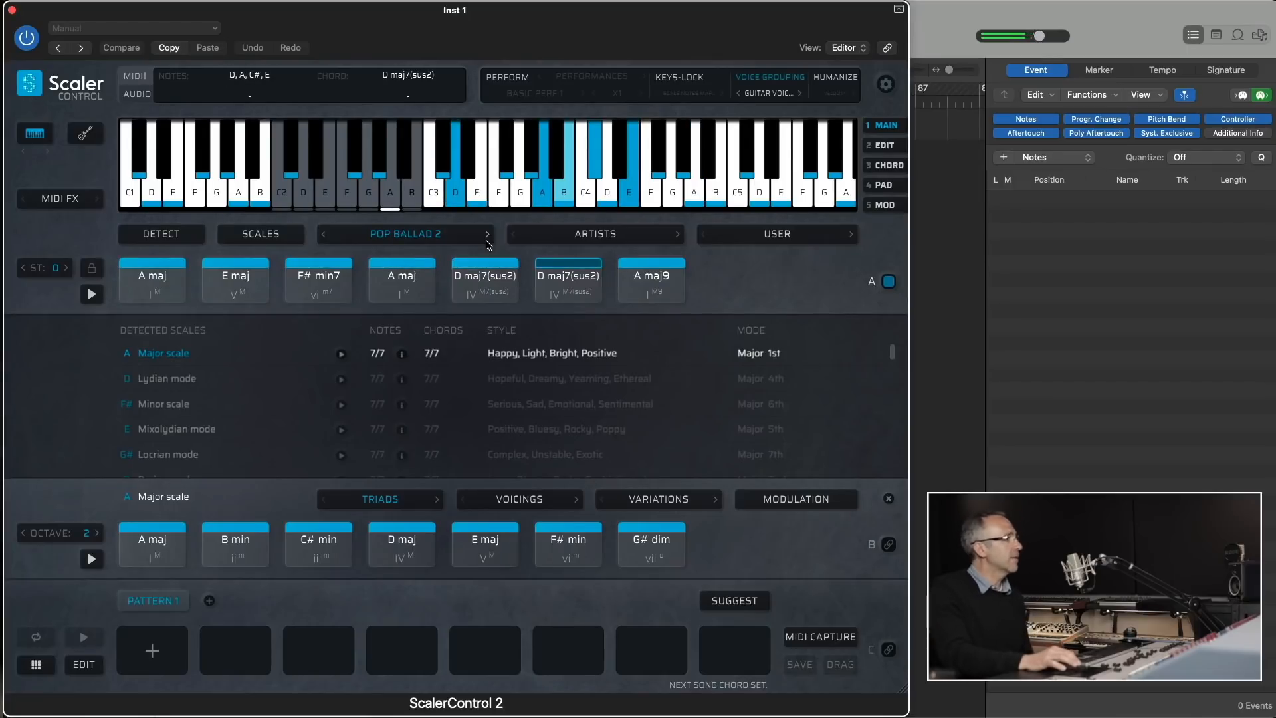
- Advance to the Pop Ballad 3 chord set, check the Picked Acoustic instruments in Kontakt and return to ScalerControl 2
left_click(487, 235)
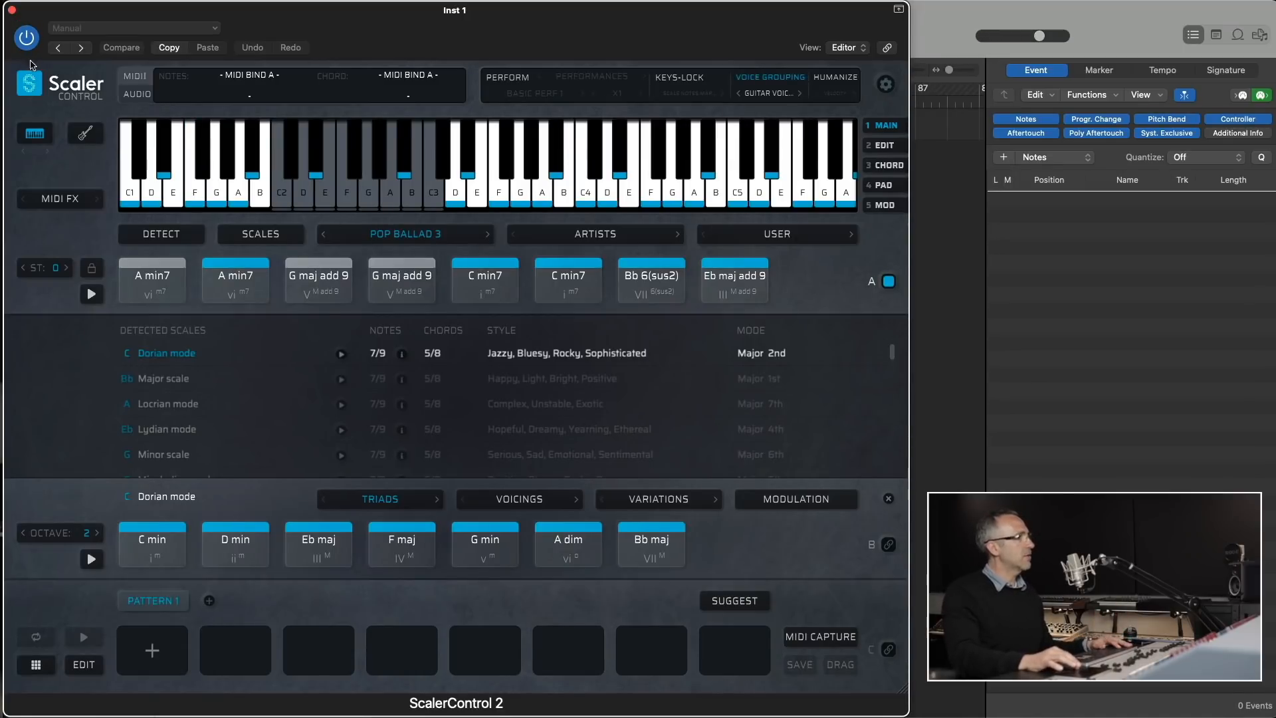
key("super+w")
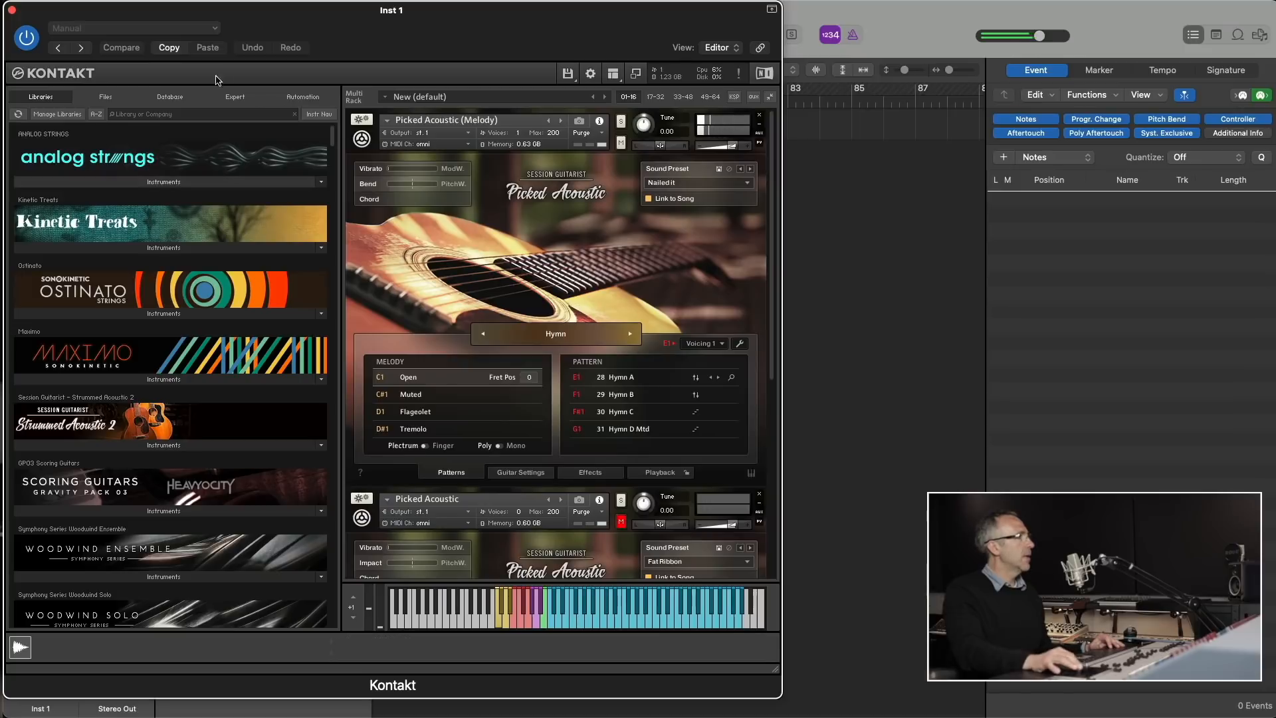
left_click(12, 10)
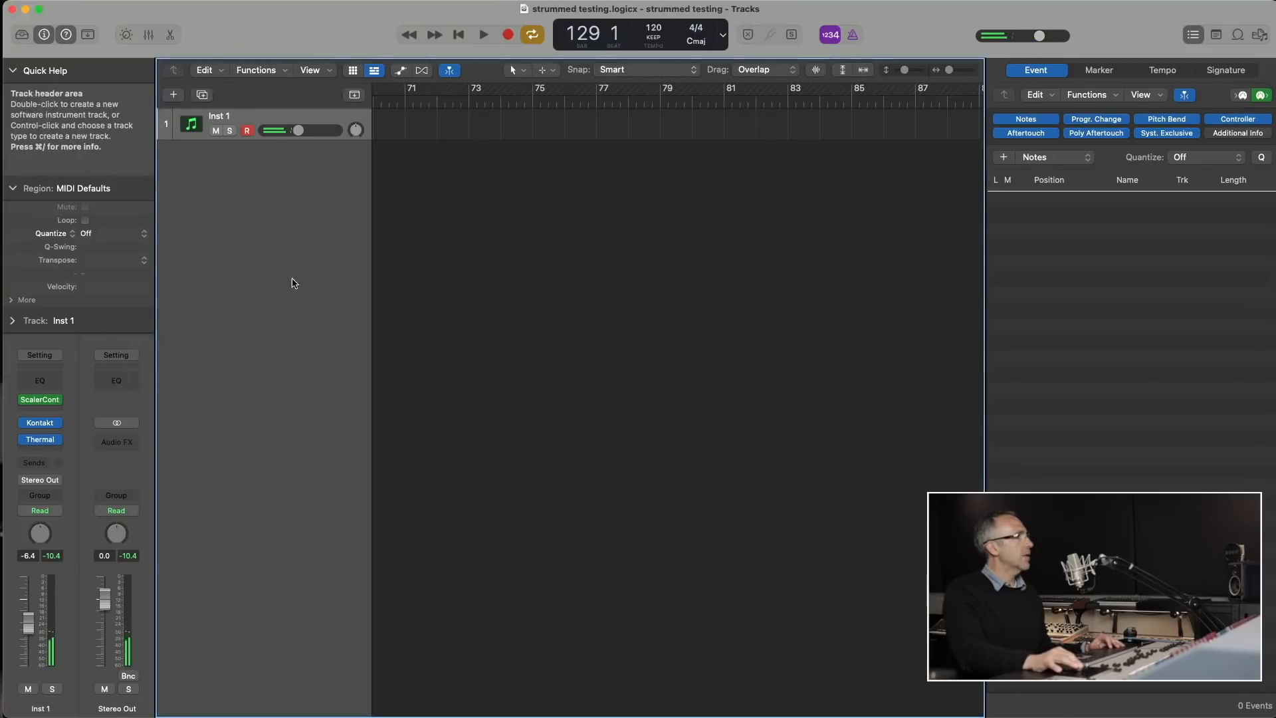
left_click(41, 400)
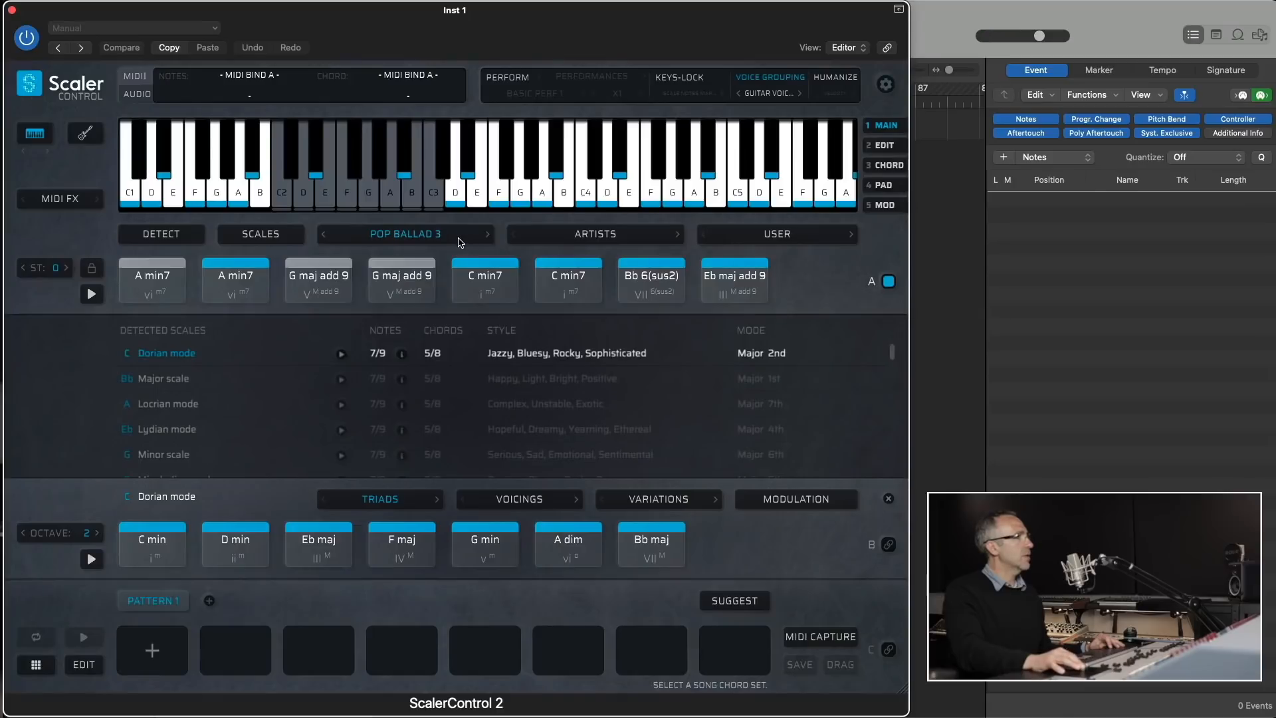
- Switch section A back to the Pop Ballad 1 chord set
left_click(458, 237)
mouse_move(402, 558)
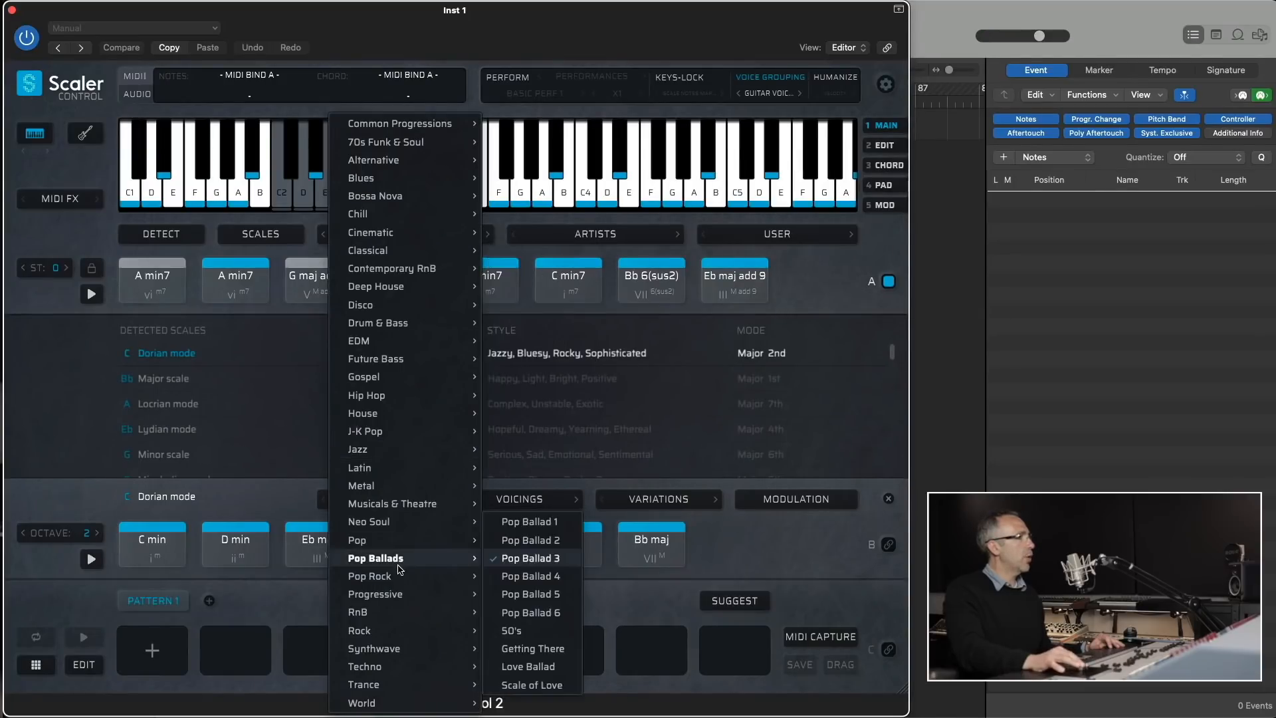
left_click(511, 521)
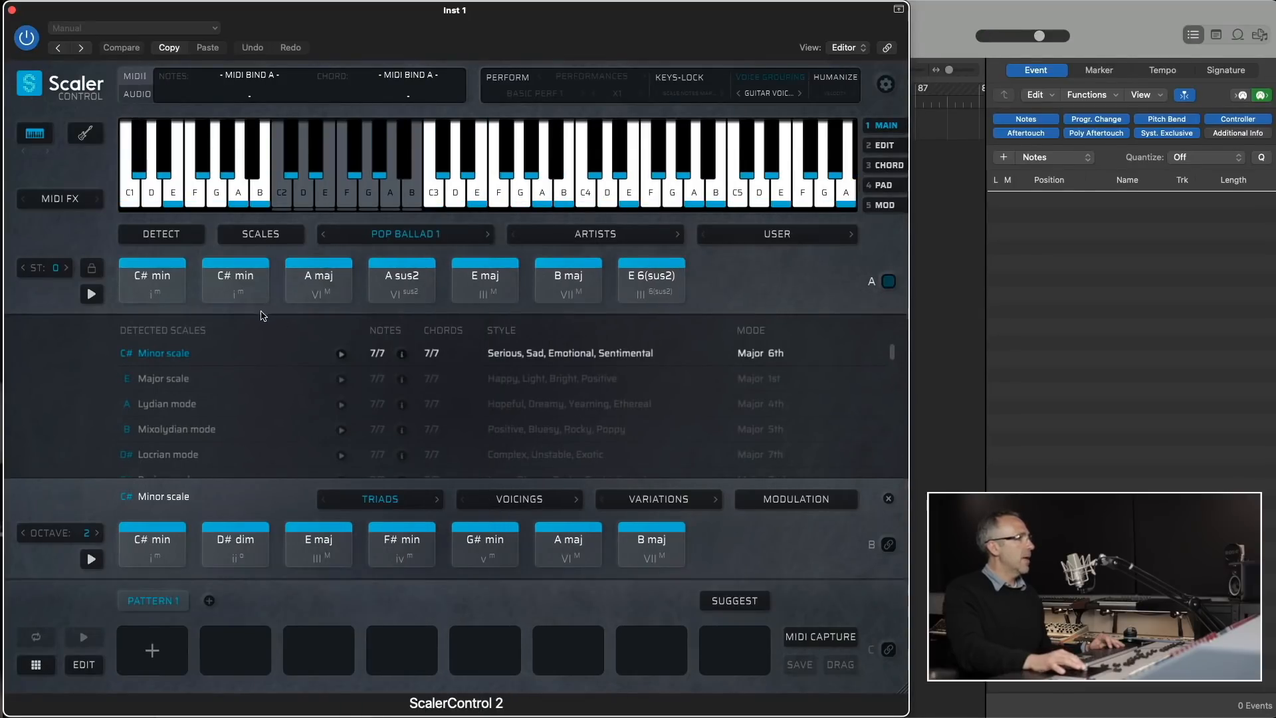
- Fill Pattern 1 with C# min, A maj, E maj and B maj from section A and bind MIDI to section C
left_click(201, 284)
left_click(158, 286)
left_click_drag(152, 287, 152, 650)
left_click_drag(311, 319, 235, 648)
left_click(481, 299)
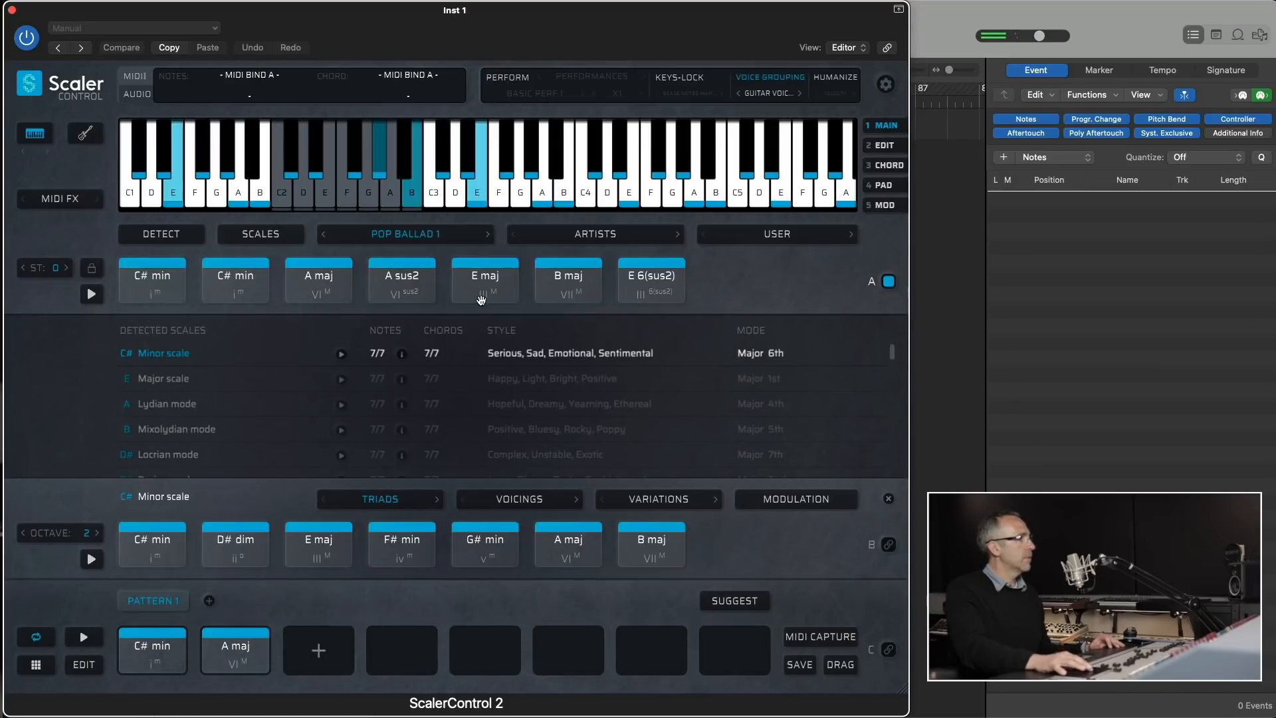
left_click_drag(481, 299, 319, 648)
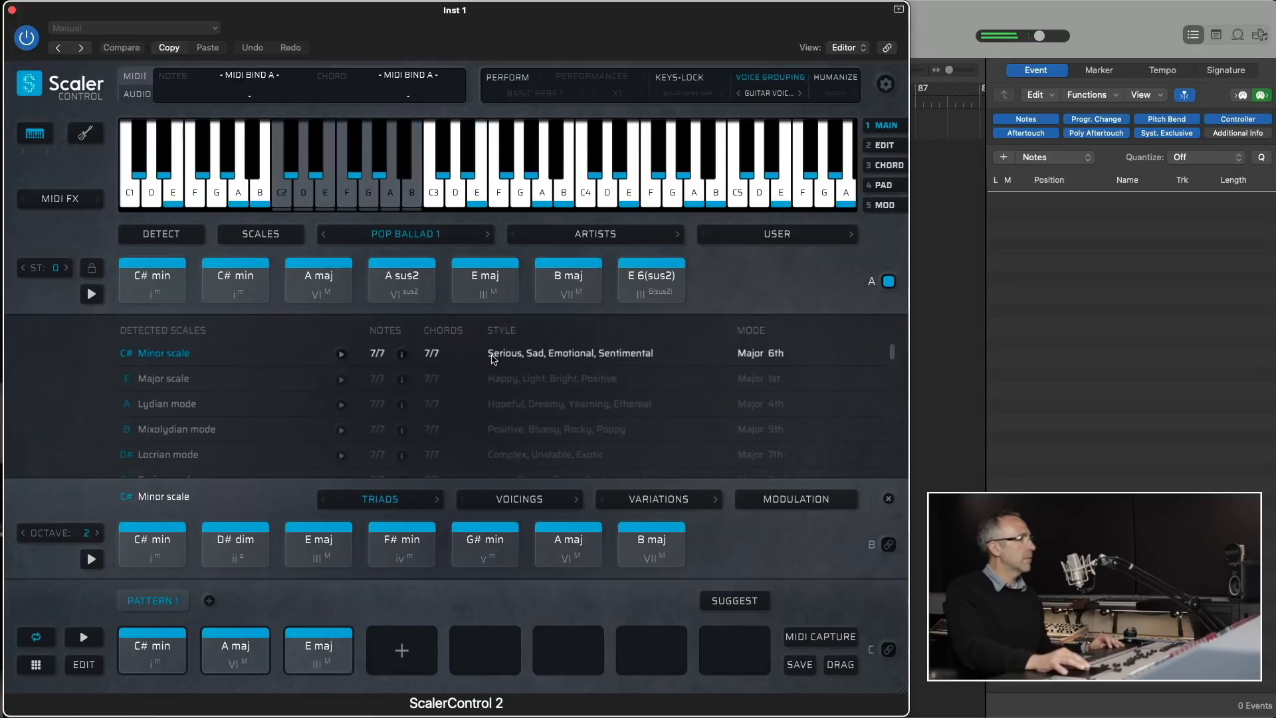
left_click_drag(568, 287, 401, 648)
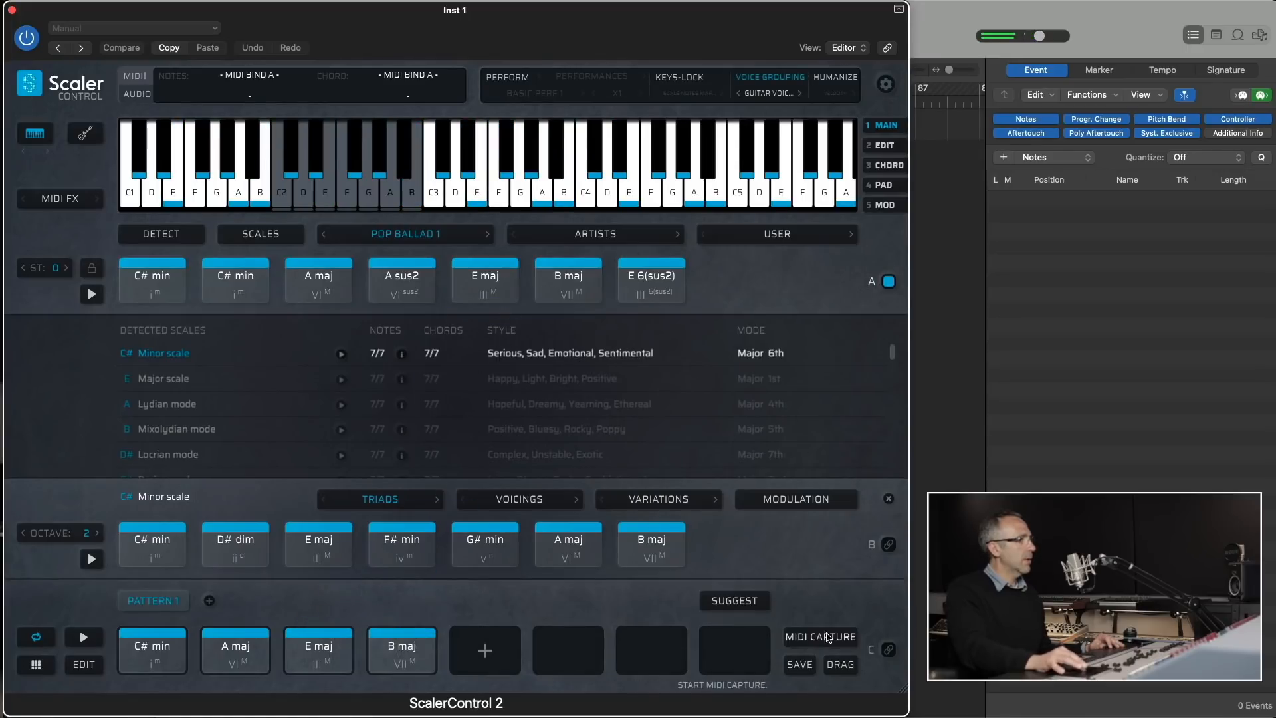
left_click(886, 649)
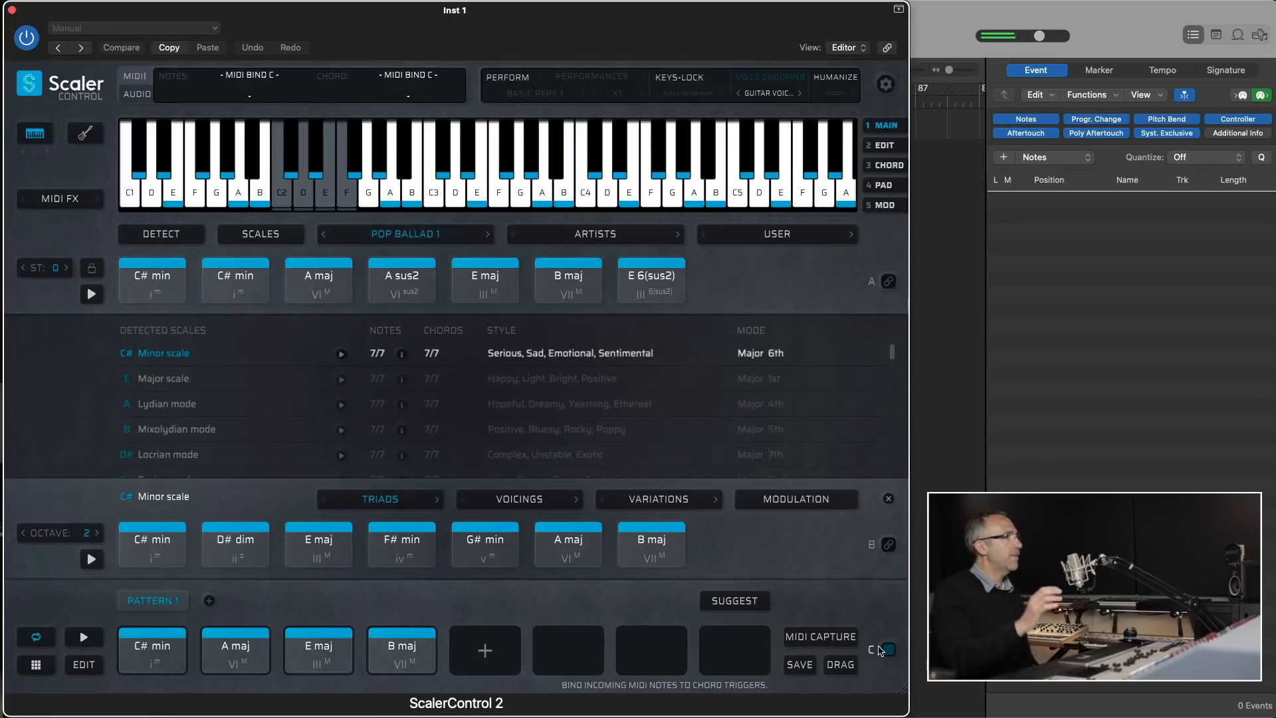
- Display the fretboard and compare its Degrees and Intervals note views, leaving it on Degrees
left_click(87, 133)
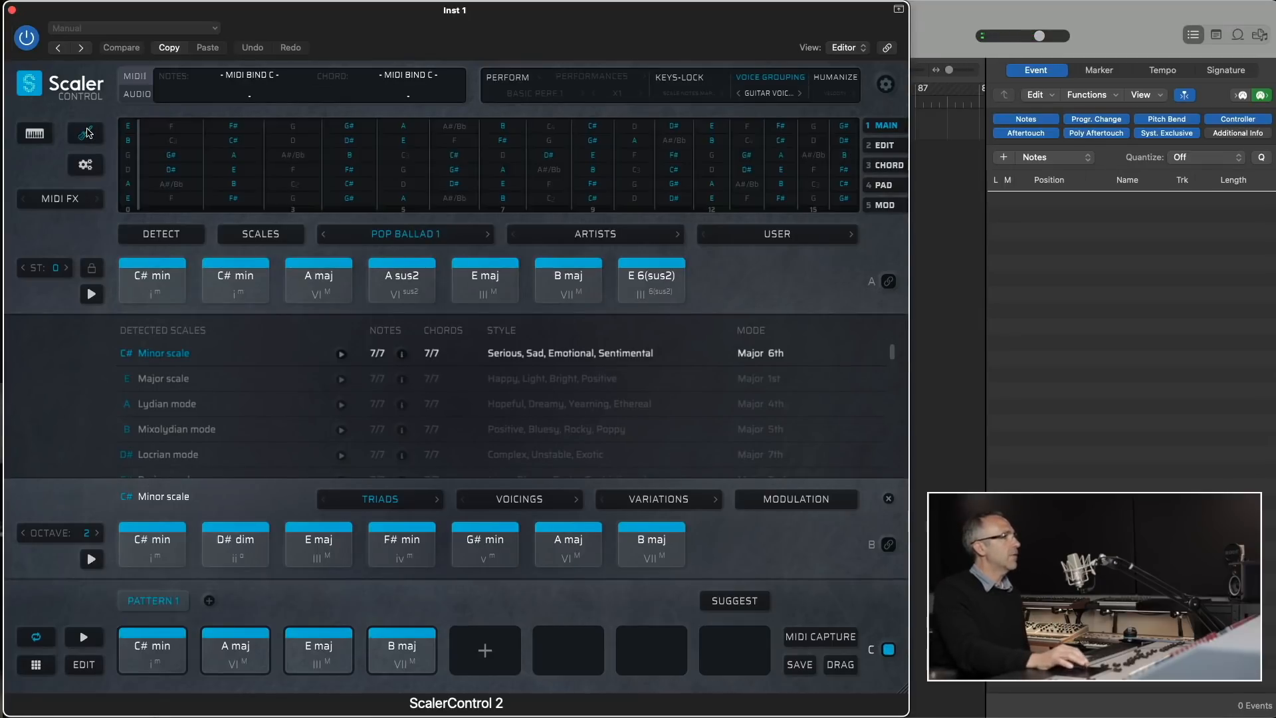
left_click(87, 166)
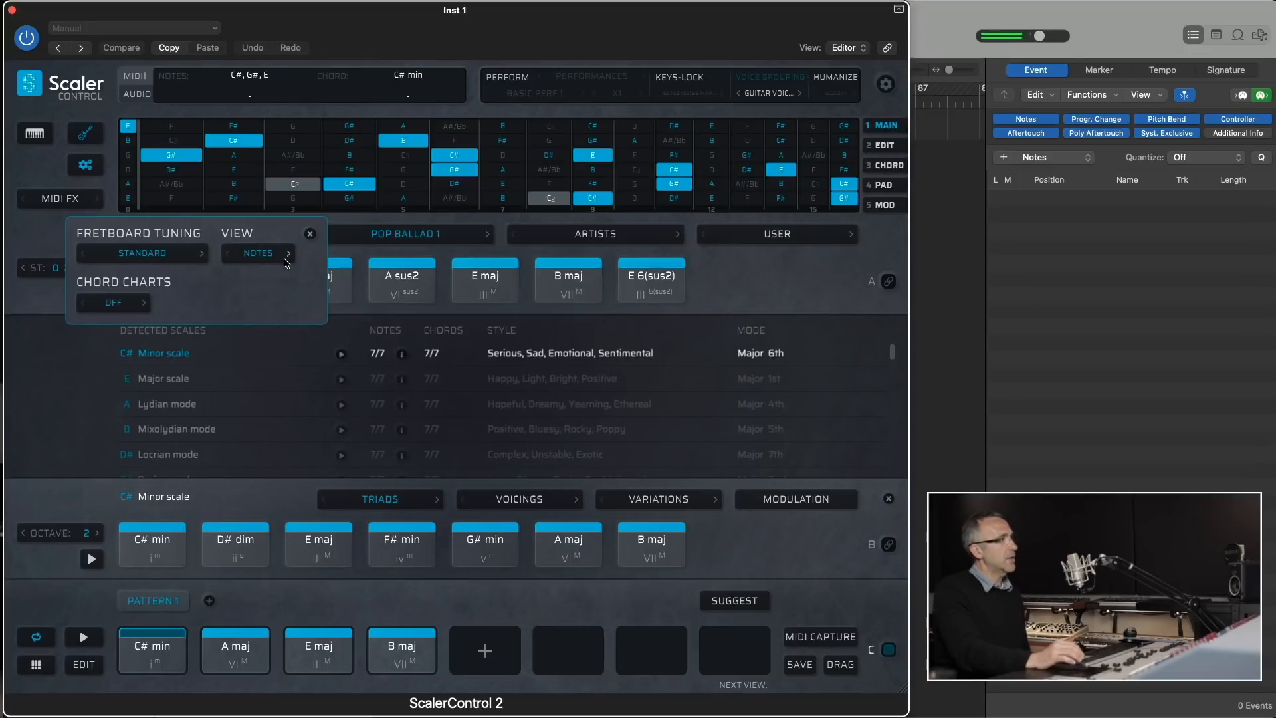
left_click(288, 255)
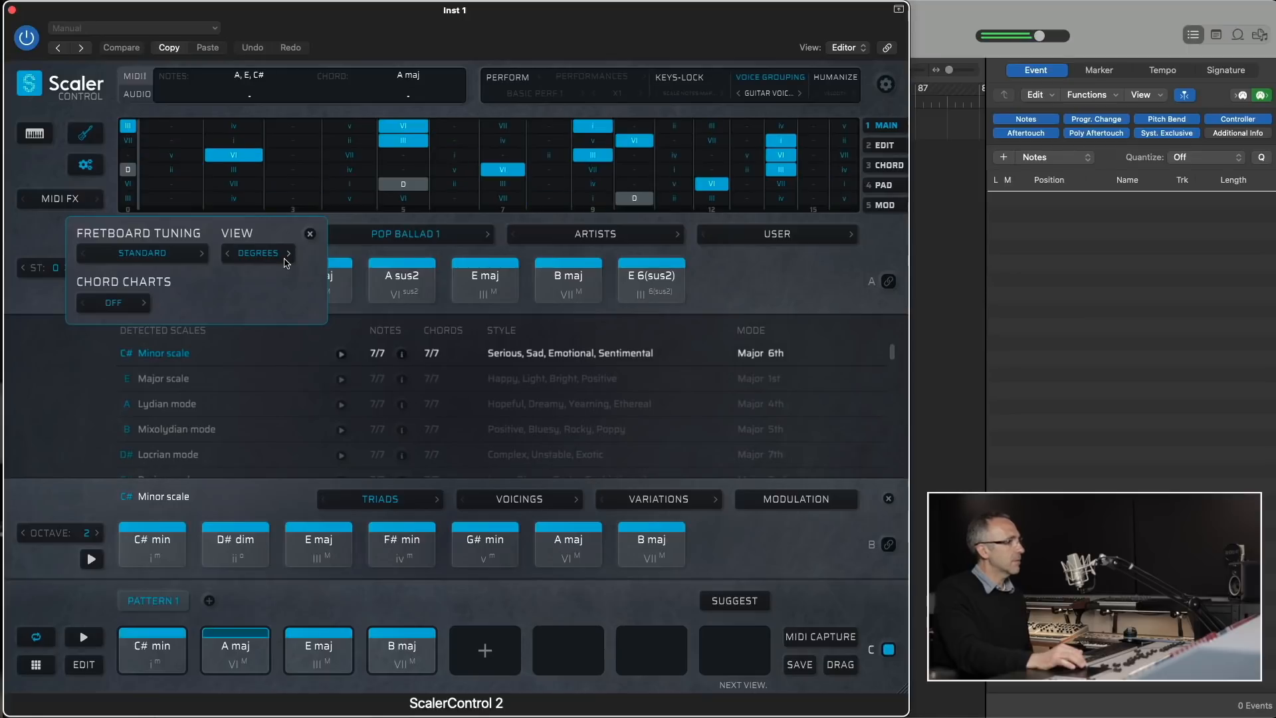
left_click(285, 259)
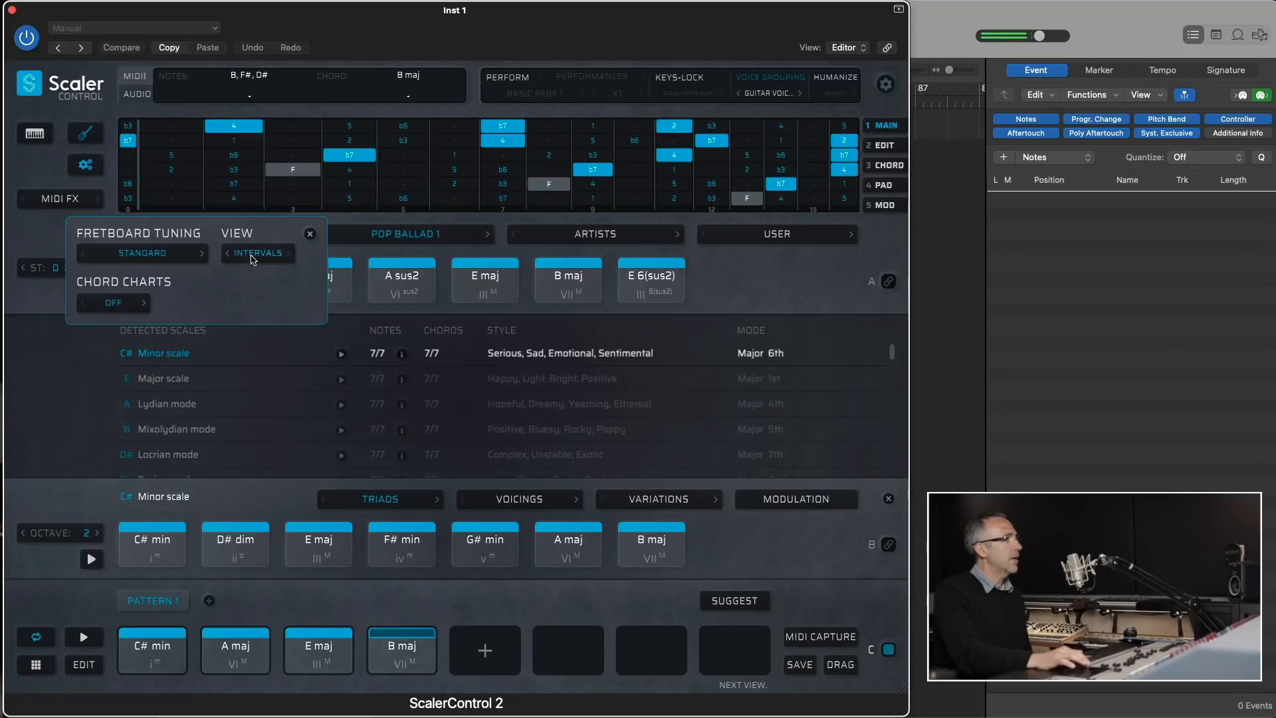
left_click(228, 255)
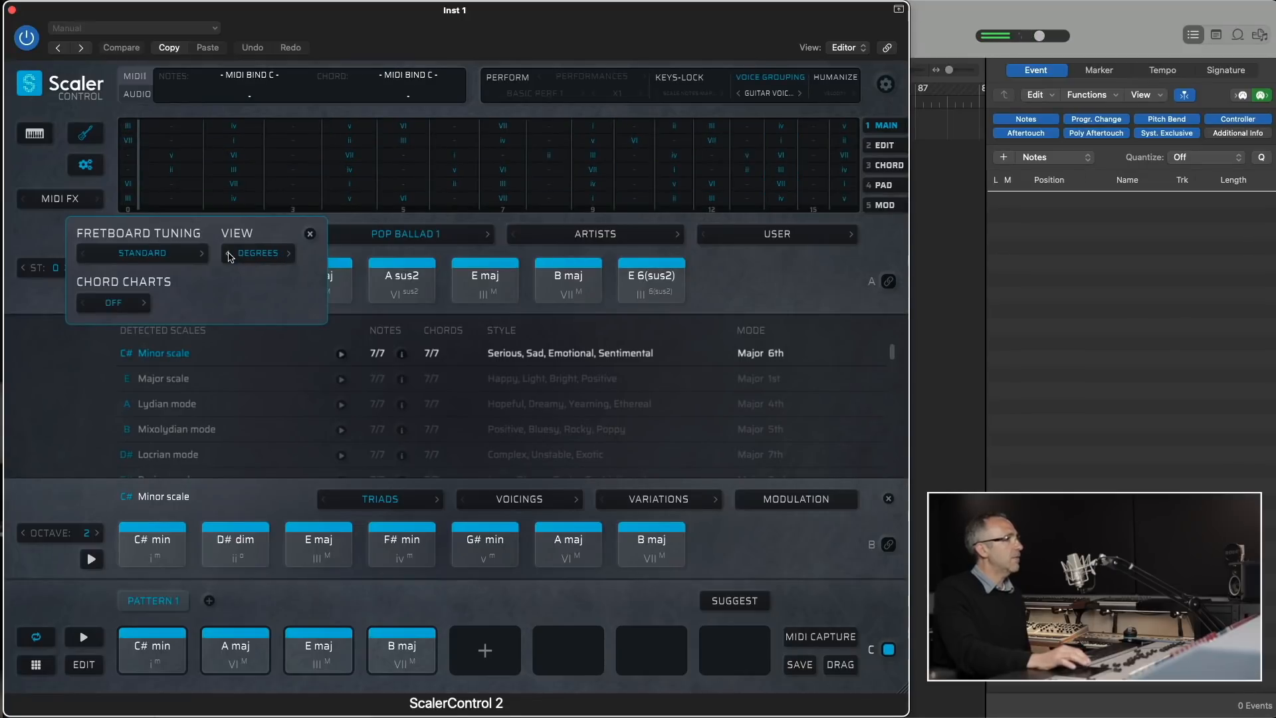
- Turn on chord charts to follow Pattern 1's playback, stop the progression and close the charts
left_click(133, 306)
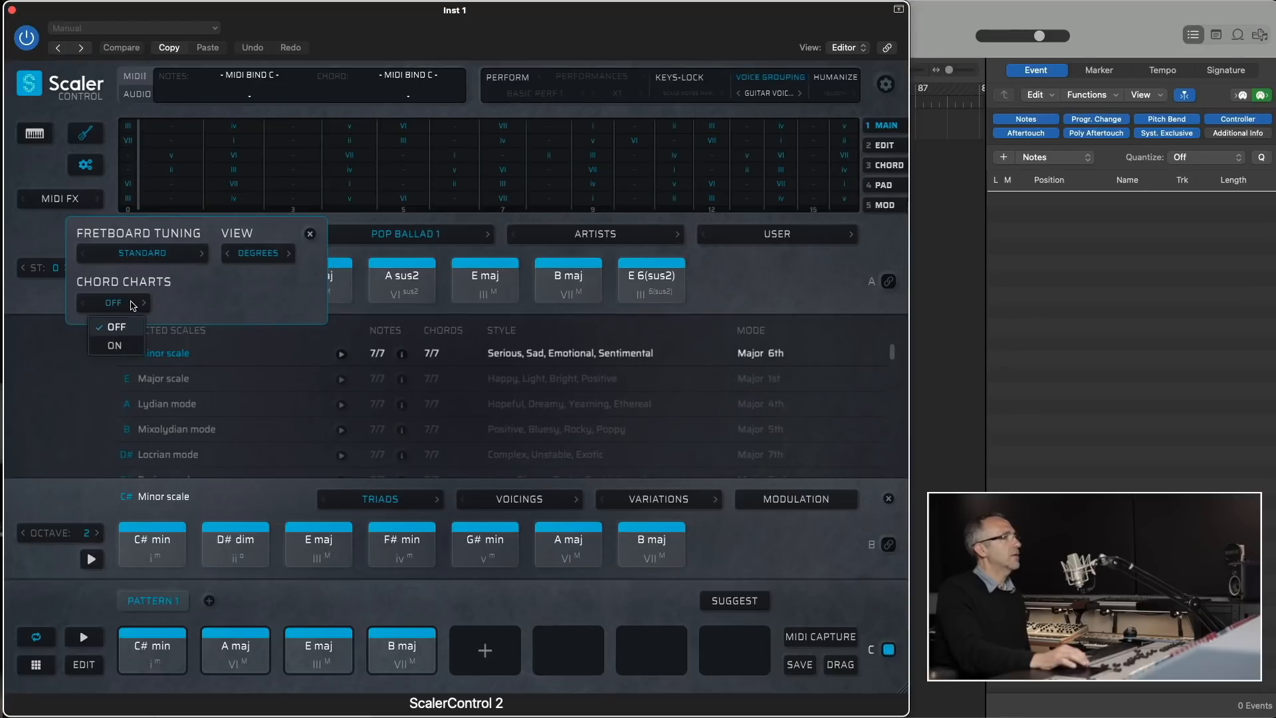
left_click(117, 345)
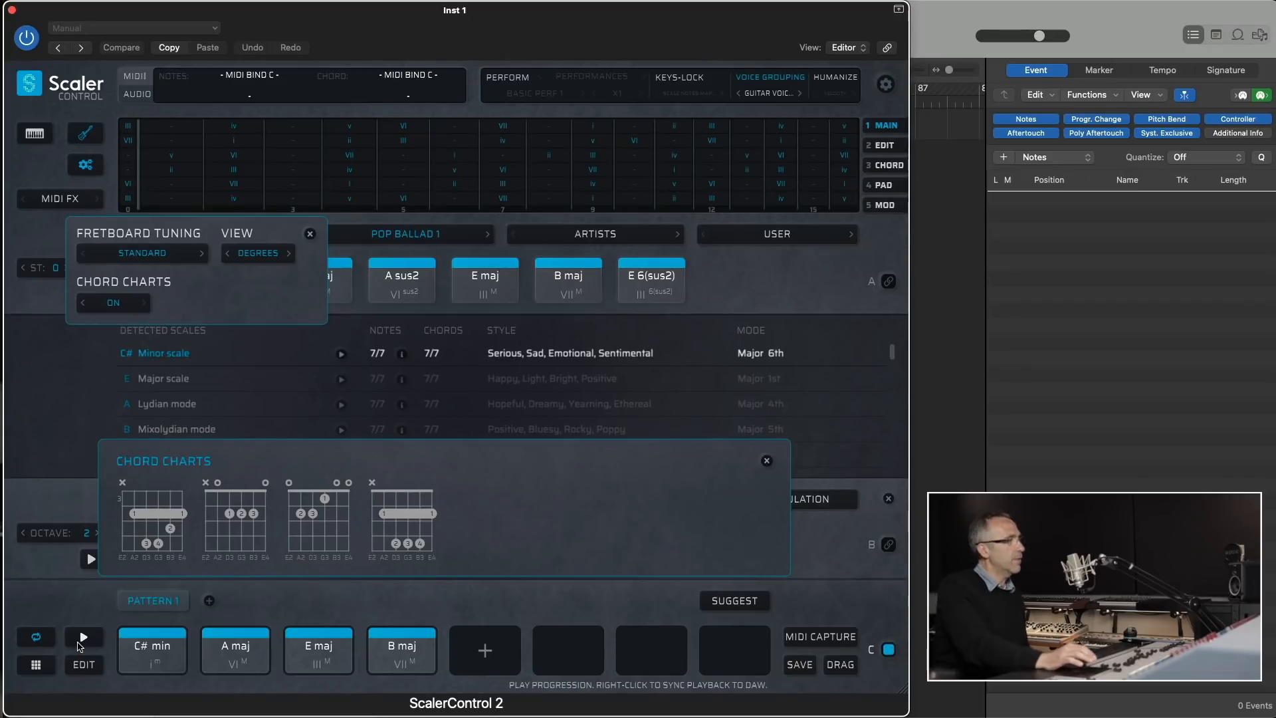
left_click(81, 641)
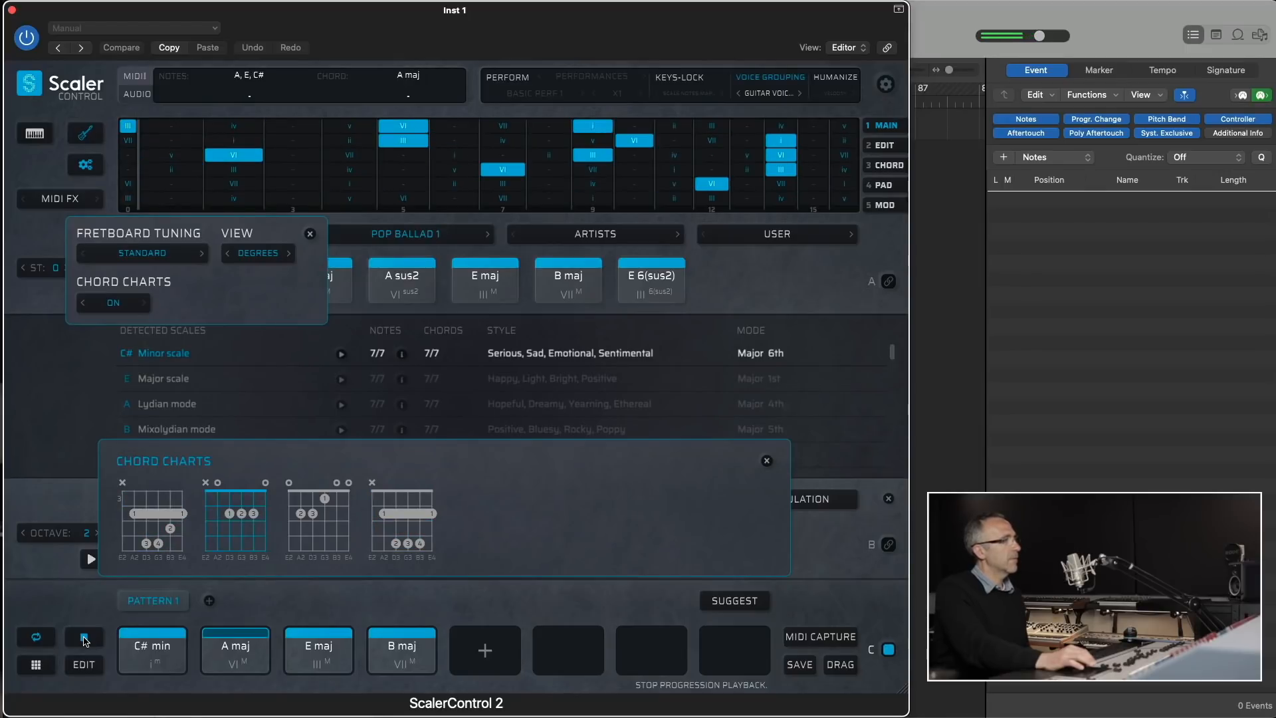
left_click(85, 638)
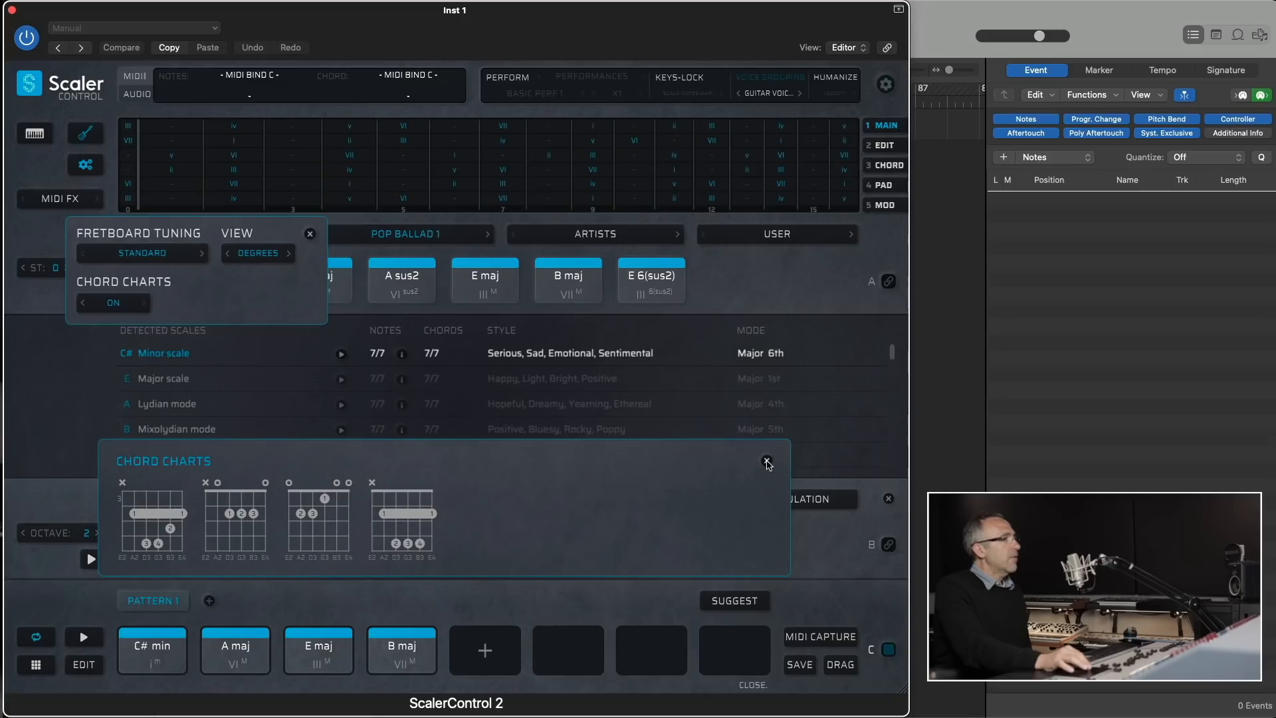
left_click(766, 460)
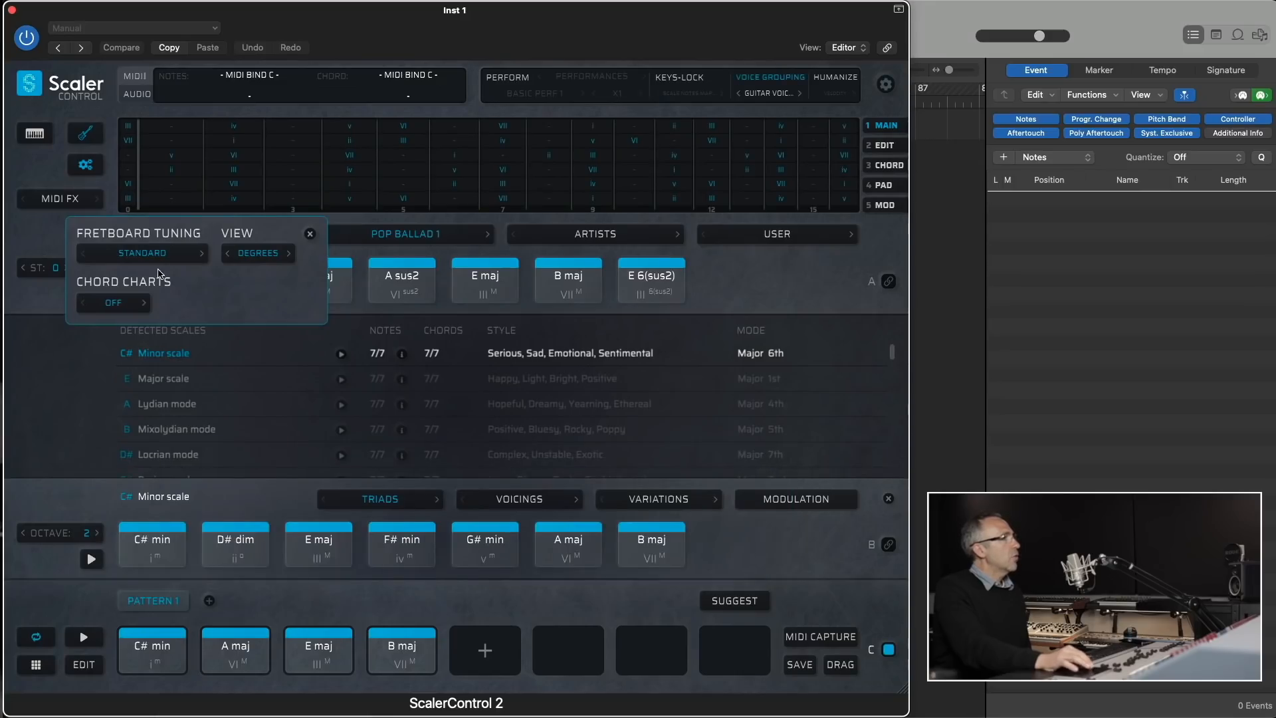
- Close the fretboard tools and enable the Perform expressions using the Strummed Sequences type
left_click(310, 233)
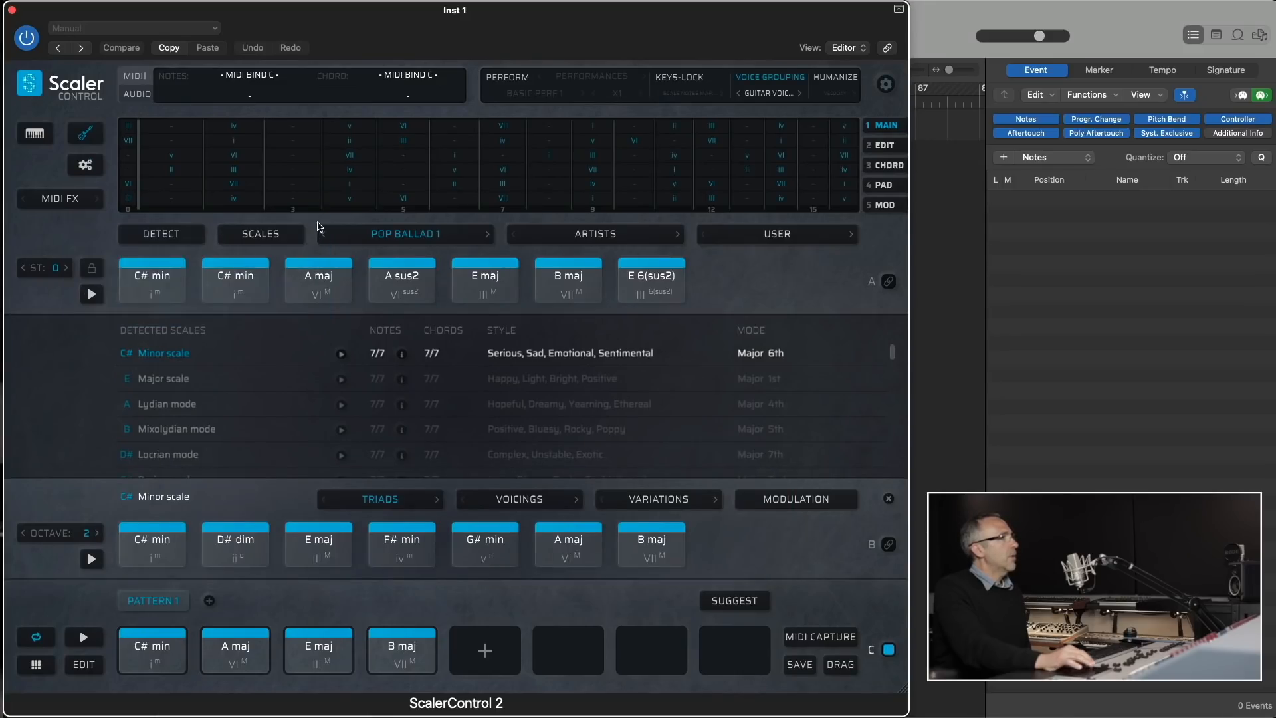
left_click(578, 79)
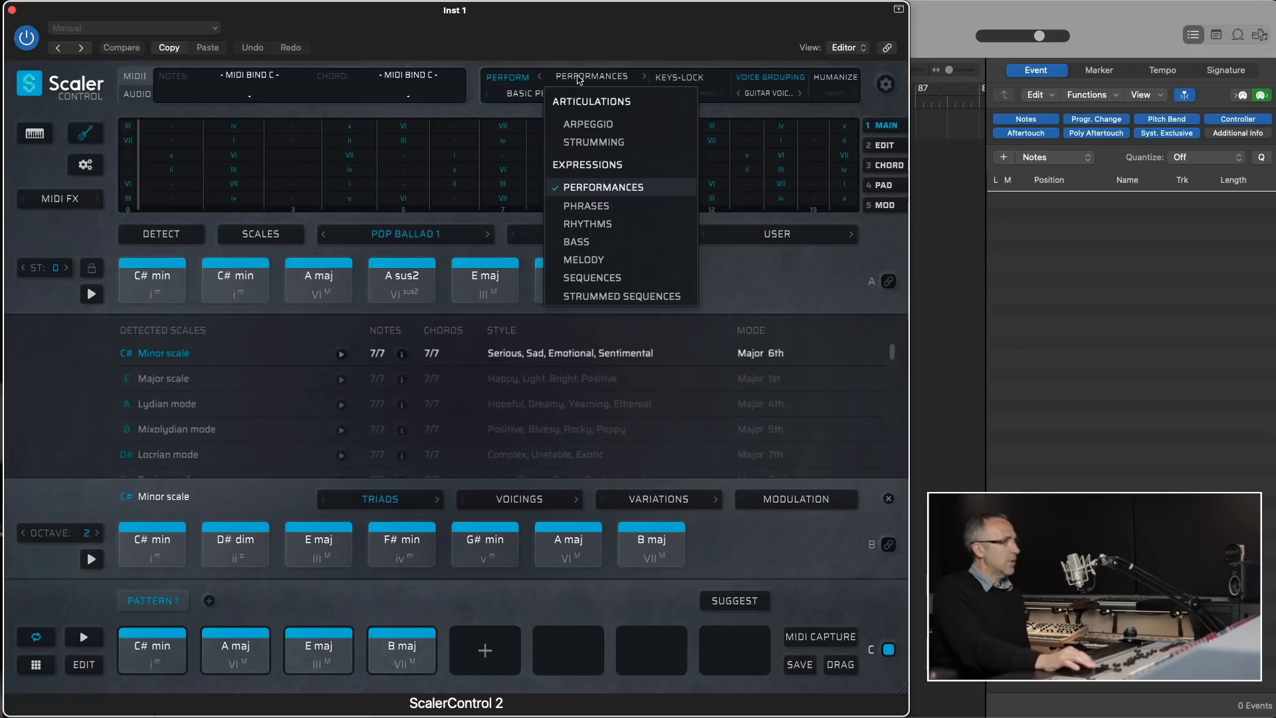
left_click(599, 293)
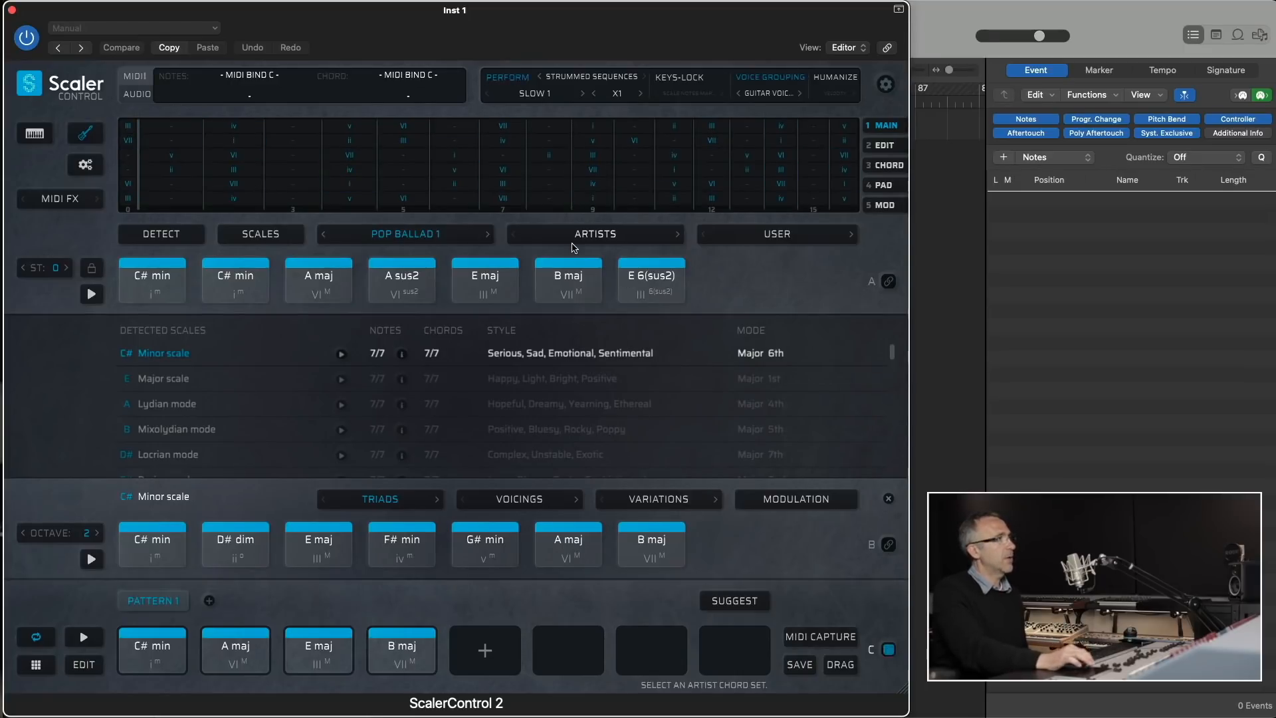
- Set the strummed sequence pattern to Slow 6 and Humanize to Both
left_click(541, 99)
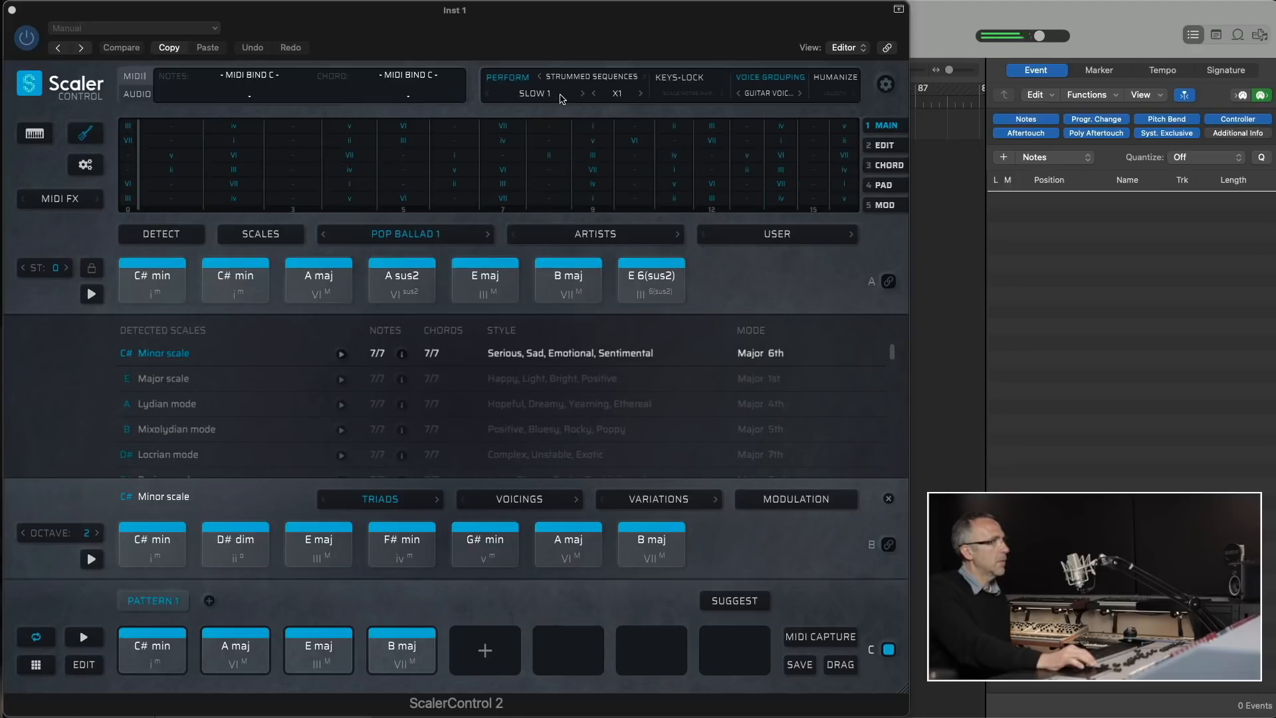
left_click(582, 93)
left_click(583, 94)
left_click(582, 94)
left_click(582, 93)
left_click(583, 93)
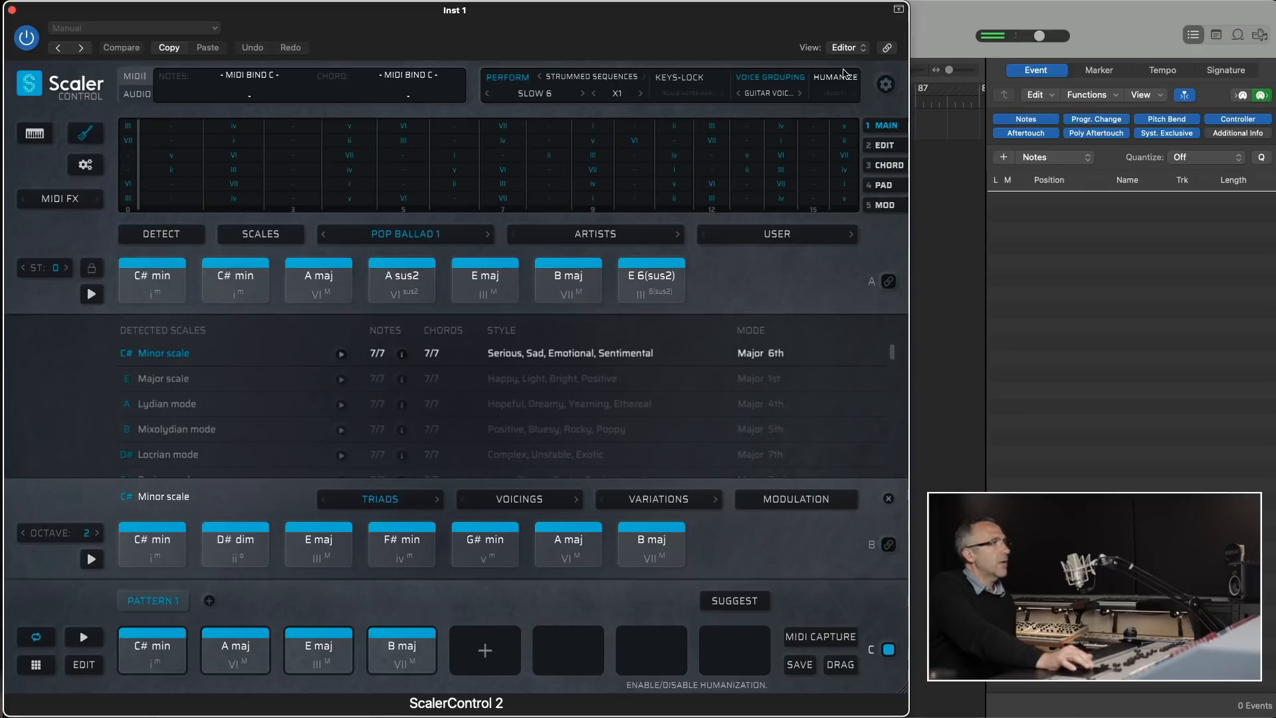
left_click(839, 94)
left_click(856, 150)
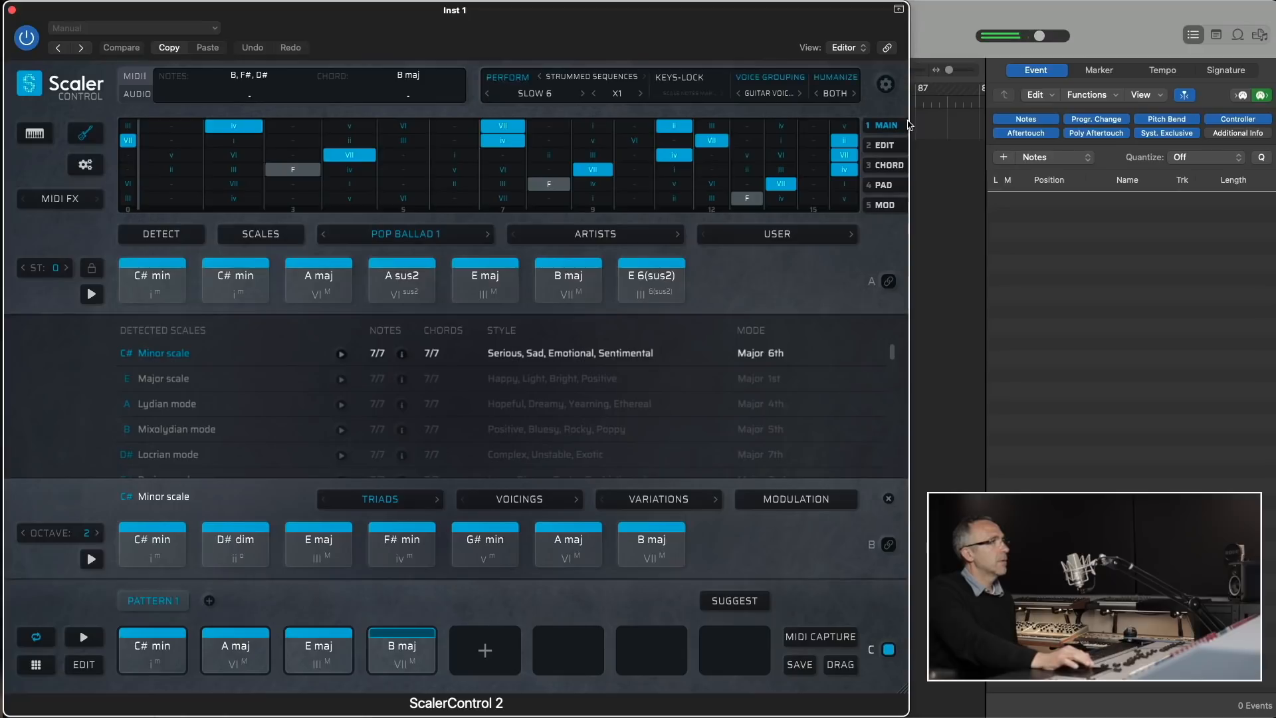
- In the playback settings, try the Avoid Lows strumming variation and switch it to Avoid Highs
left_click(883, 85)
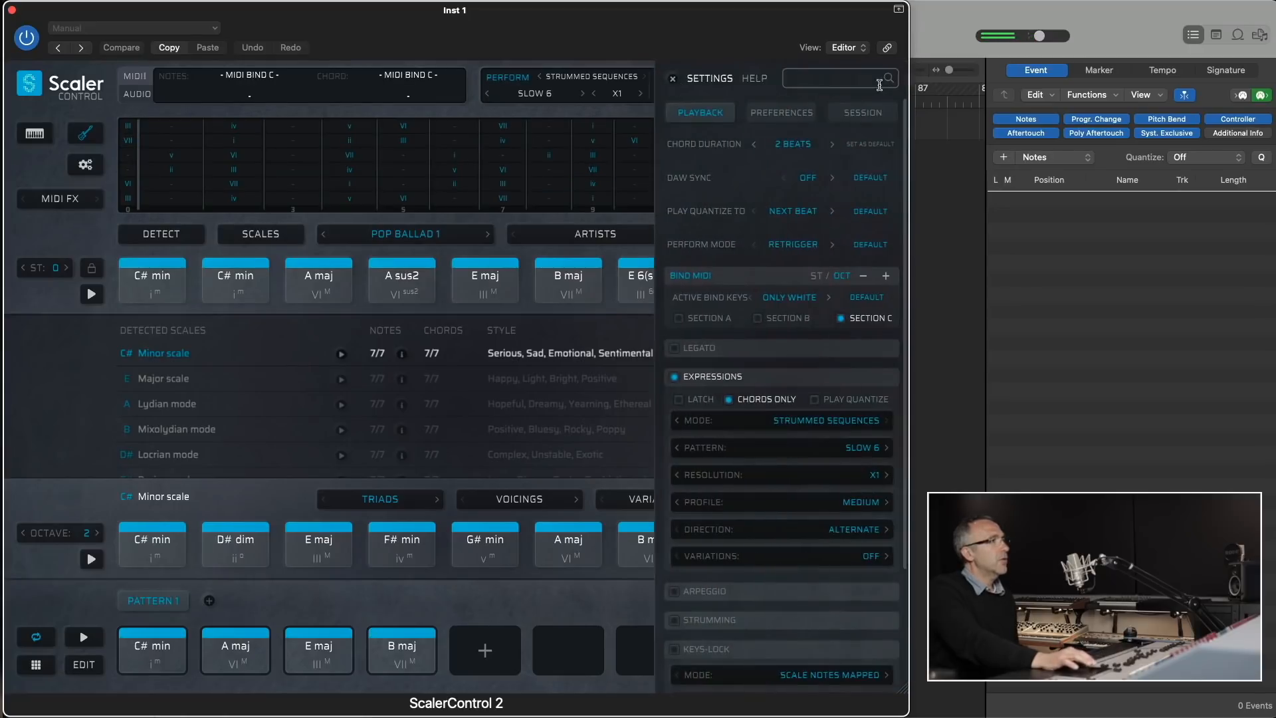
left_click(865, 556)
left_click(794, 599)
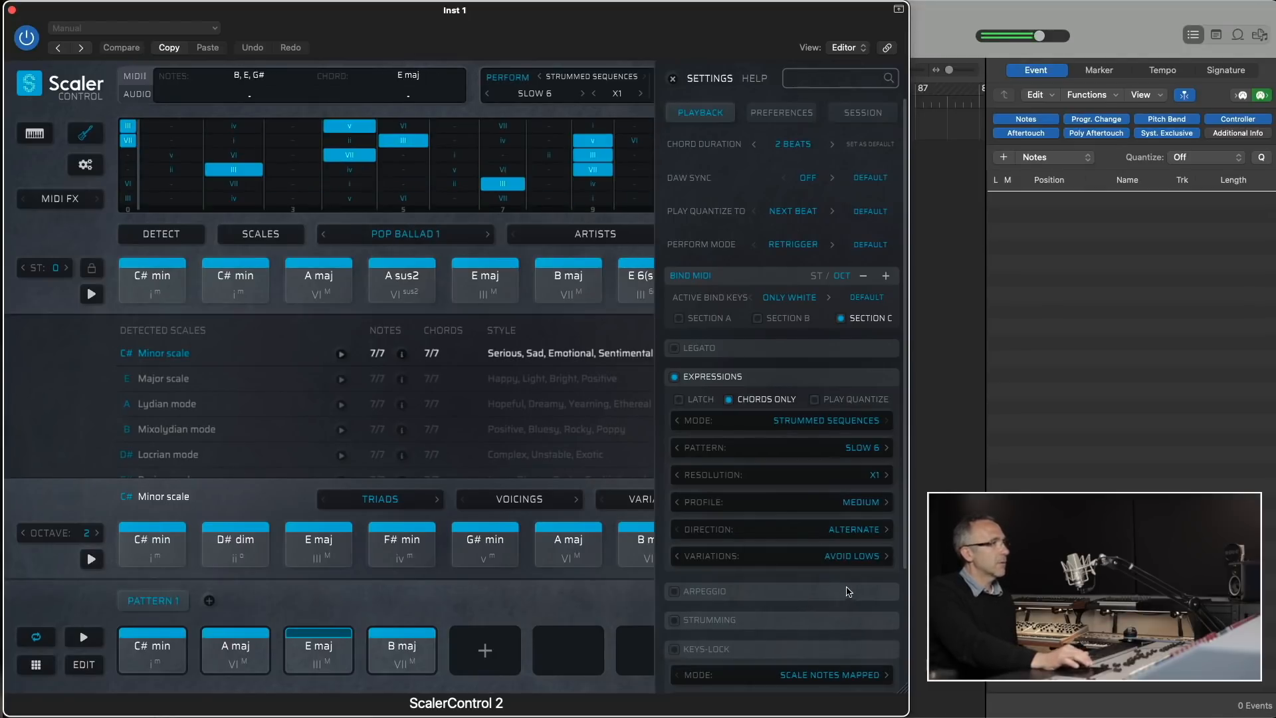
left_click(885, 556)
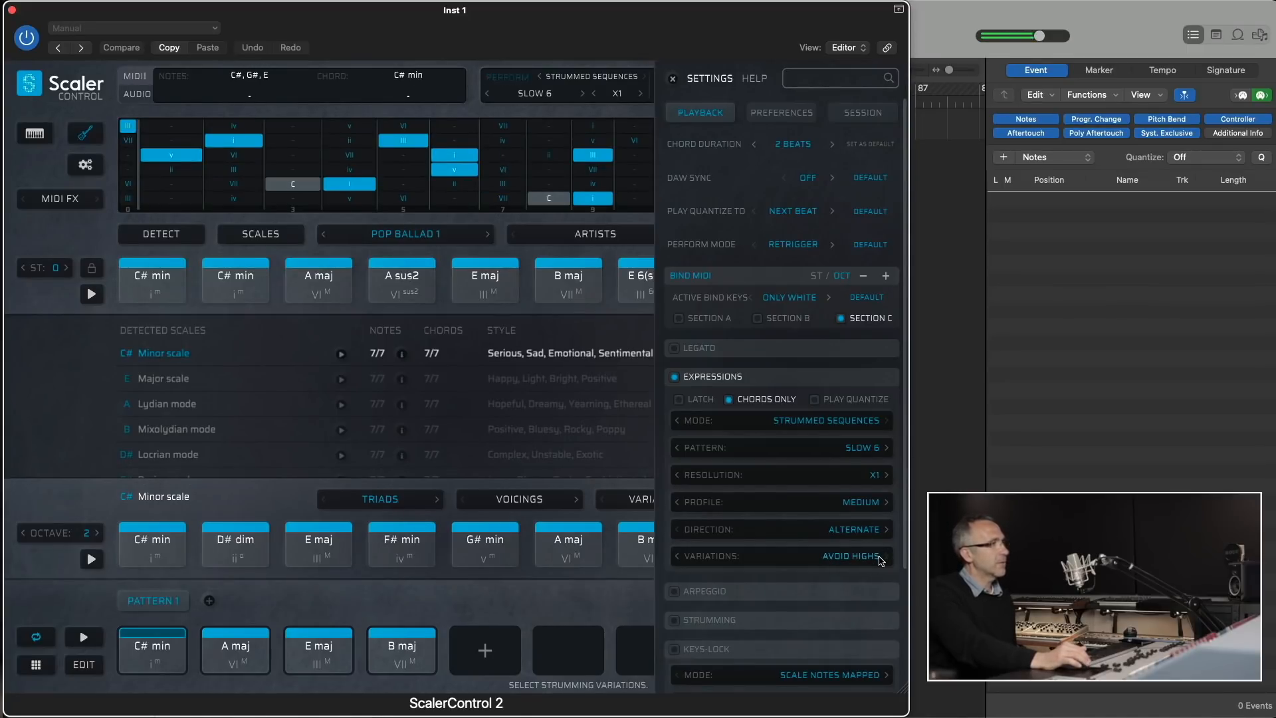
- Change the strummed sequence pattern to Fast 2
left_click(582, 95)
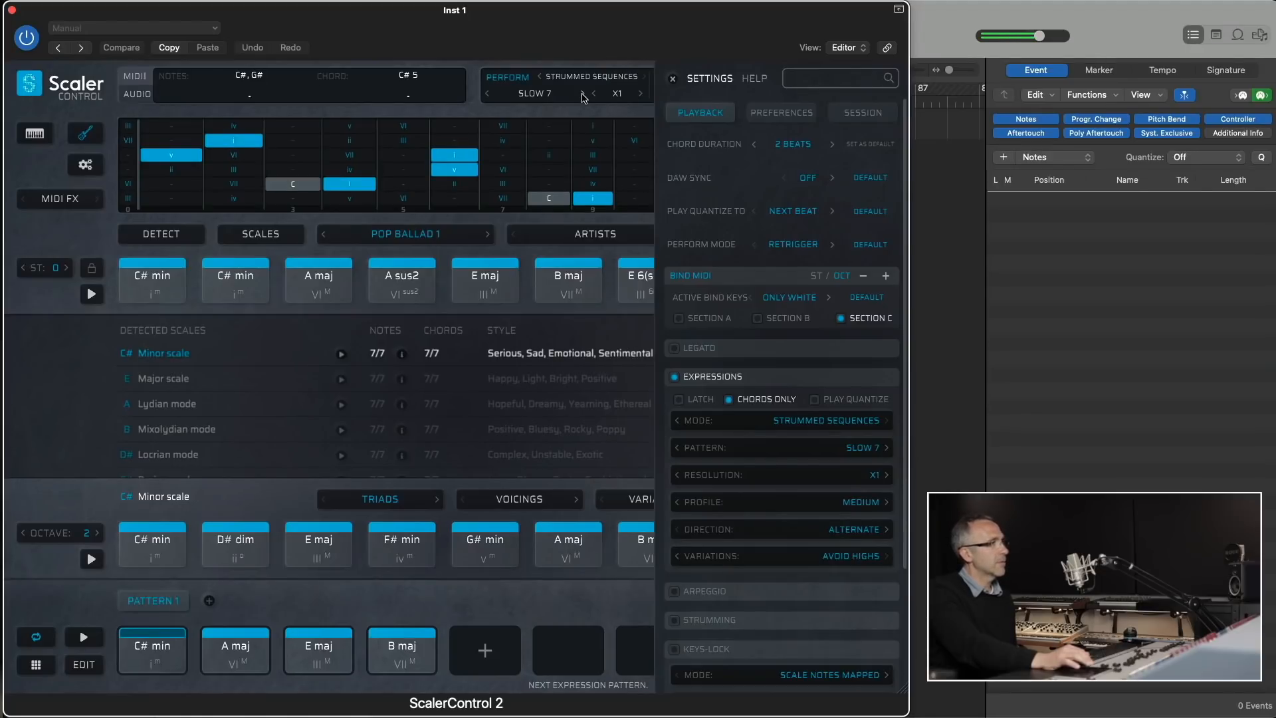
left_click(535, 93)
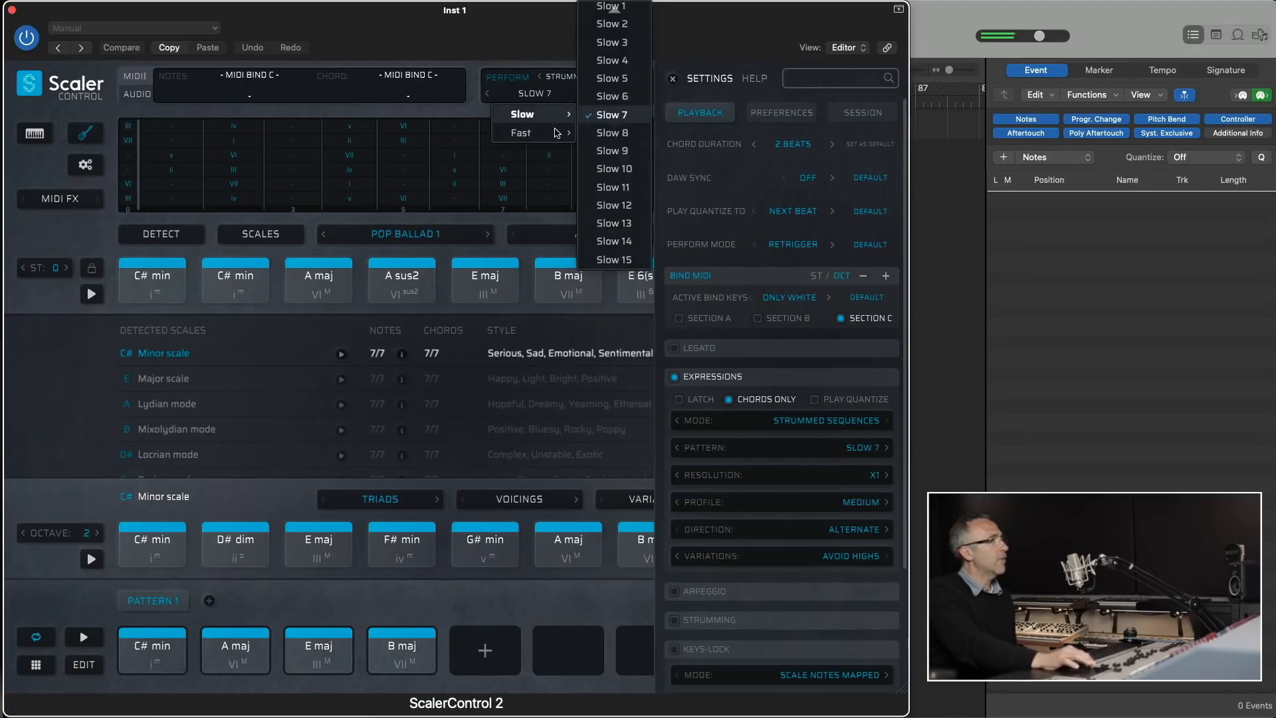
left_click(612, 132)
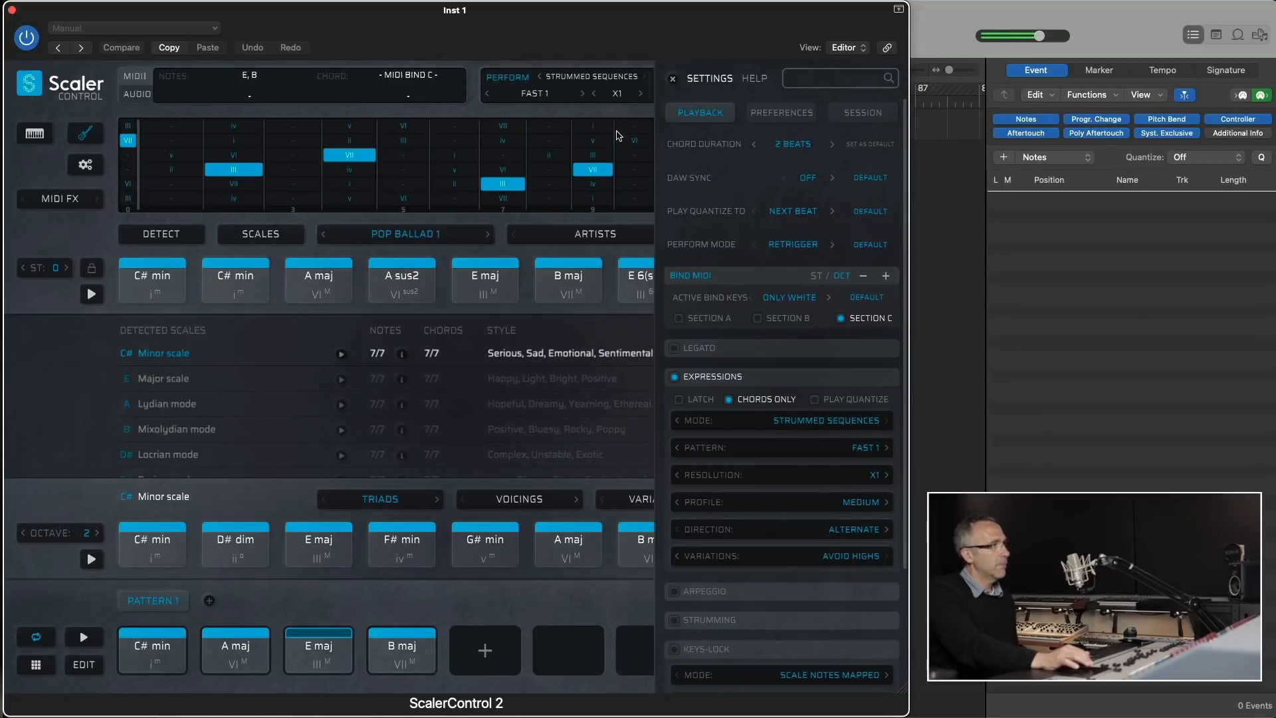
left_click(582, 93)
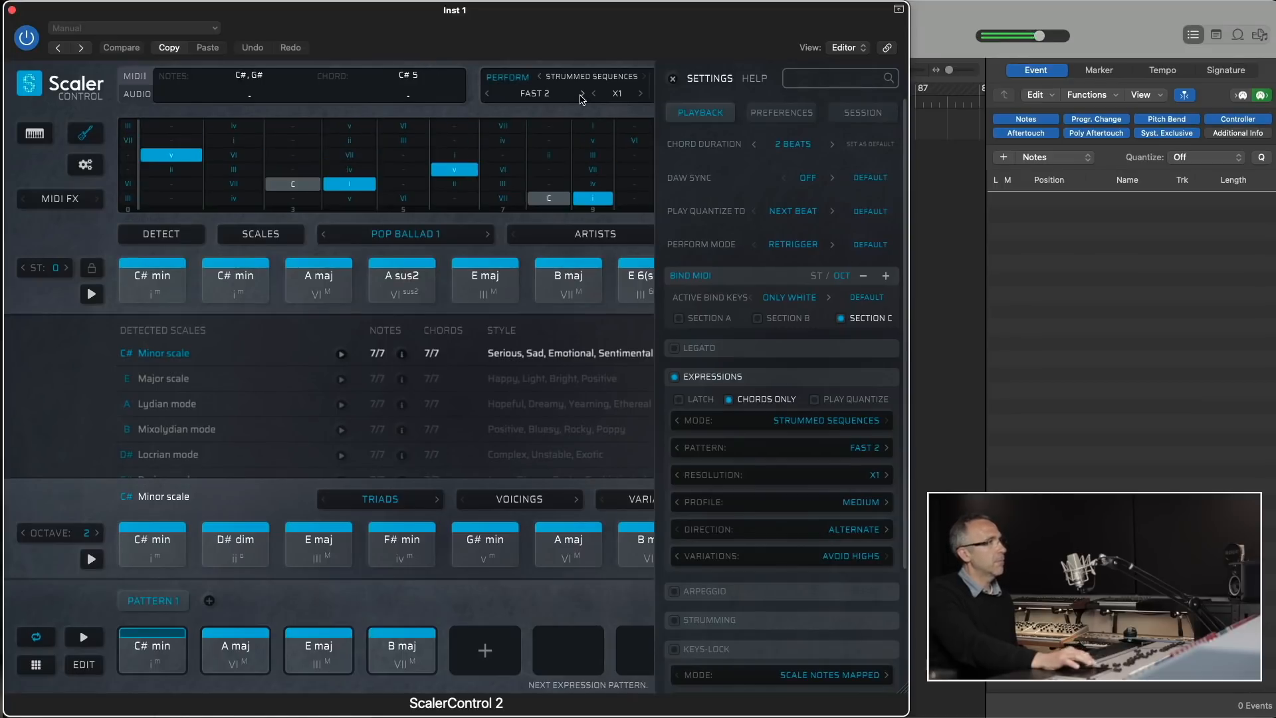
- Turn the strumming variations off and set the strum profile to Beat Variation
left_click(864, 556)
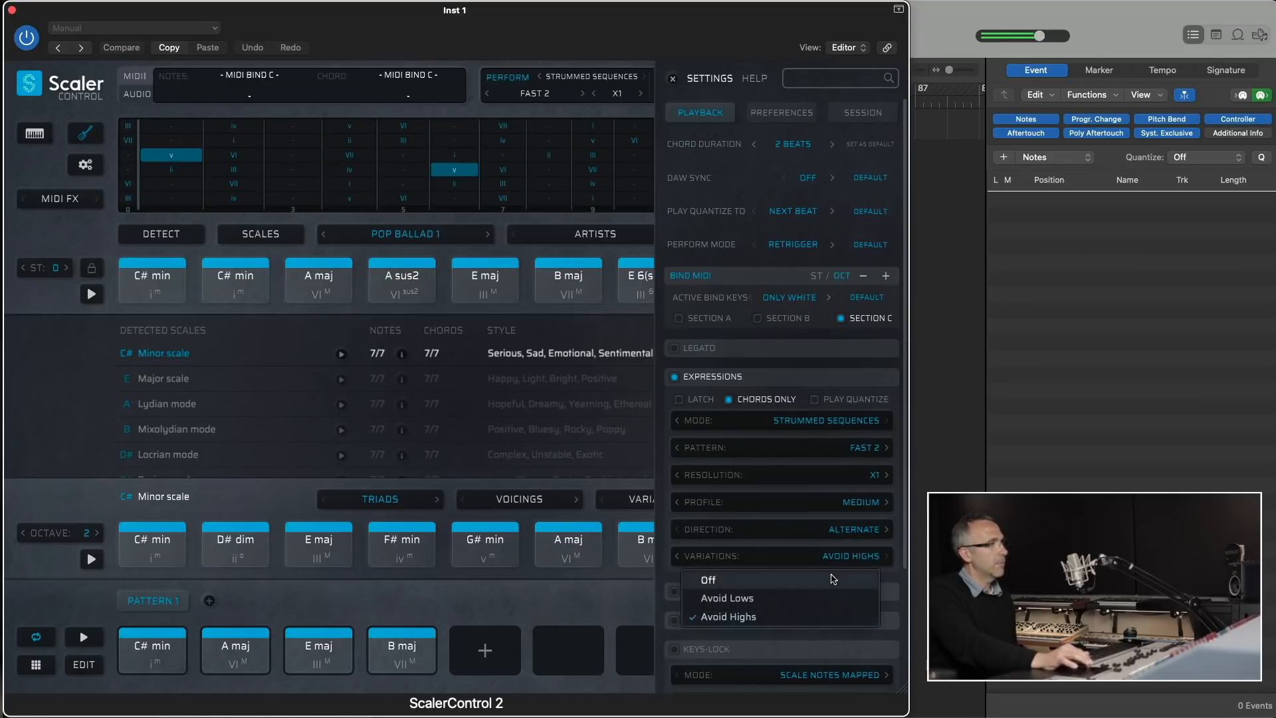
left_click(855, 503)
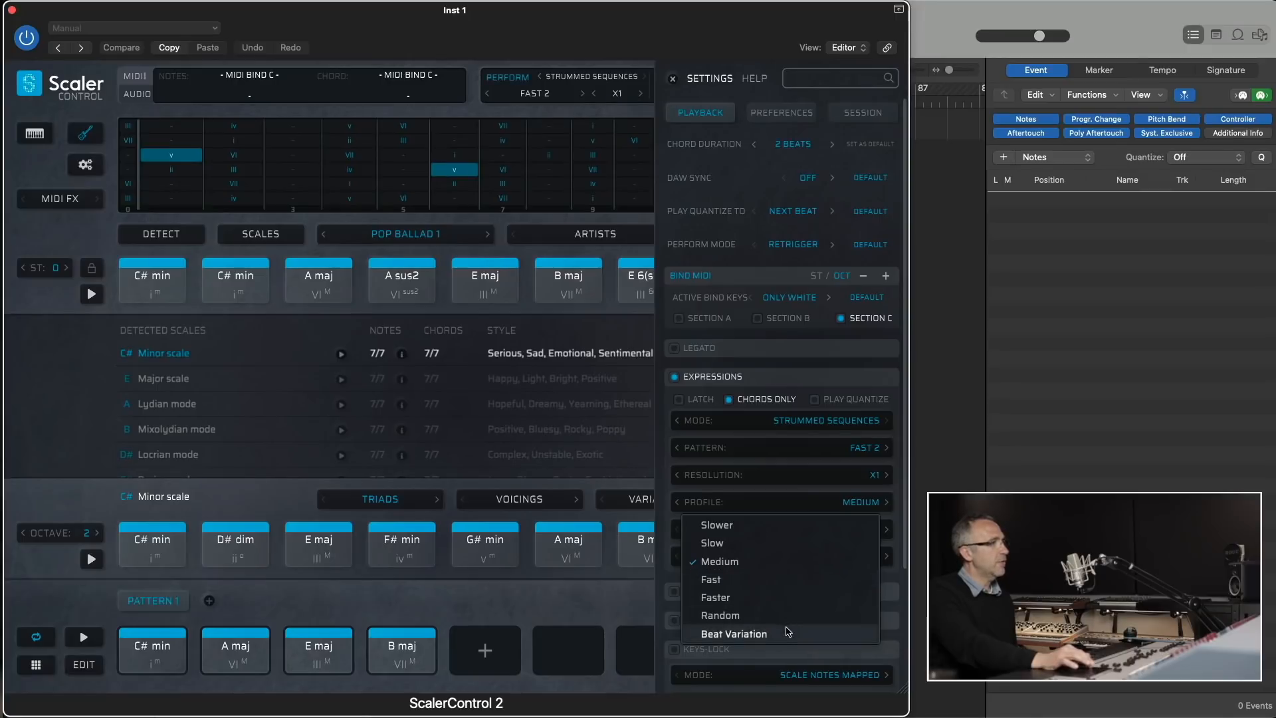
left_click(734, 634)
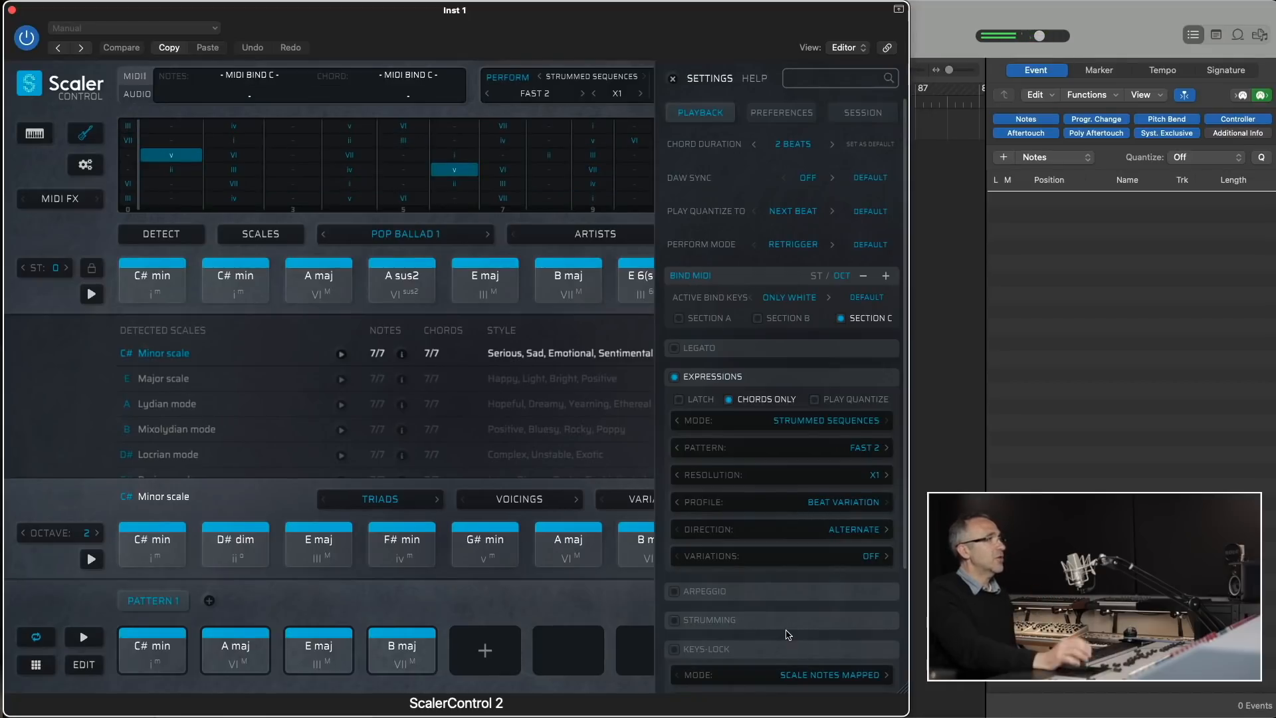
left_click(830, 503)
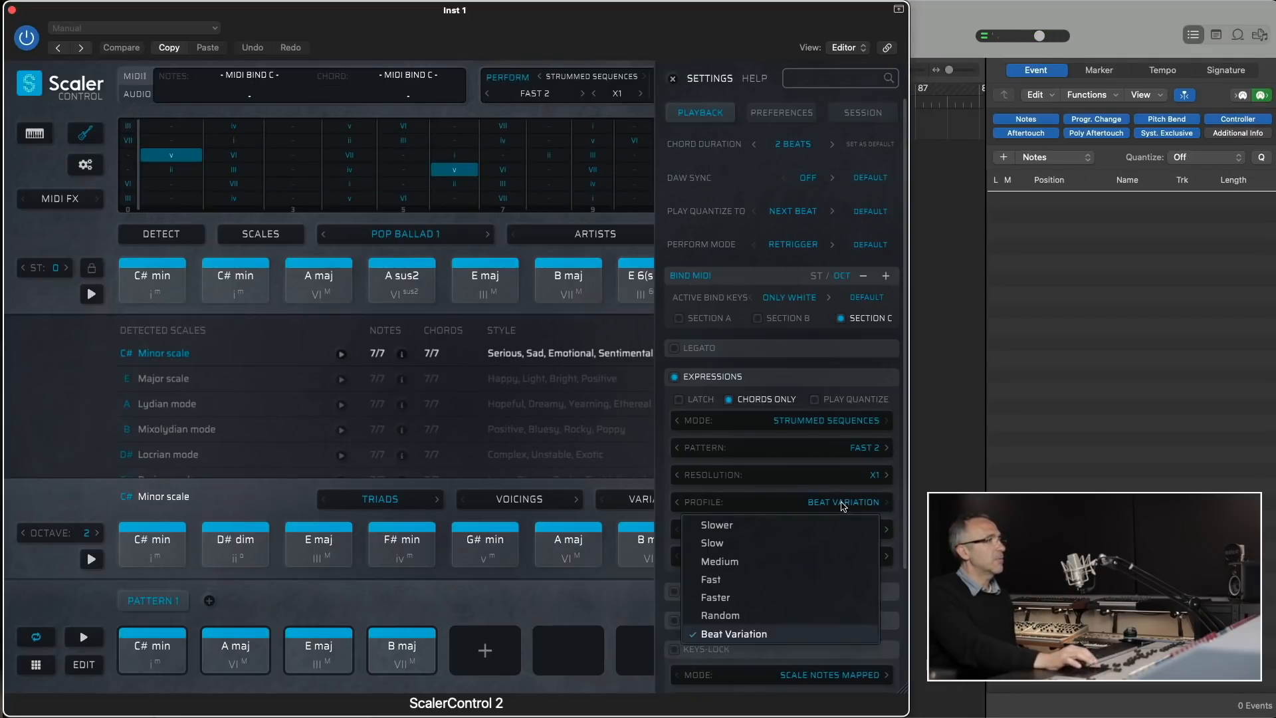
left_click(772, 500)
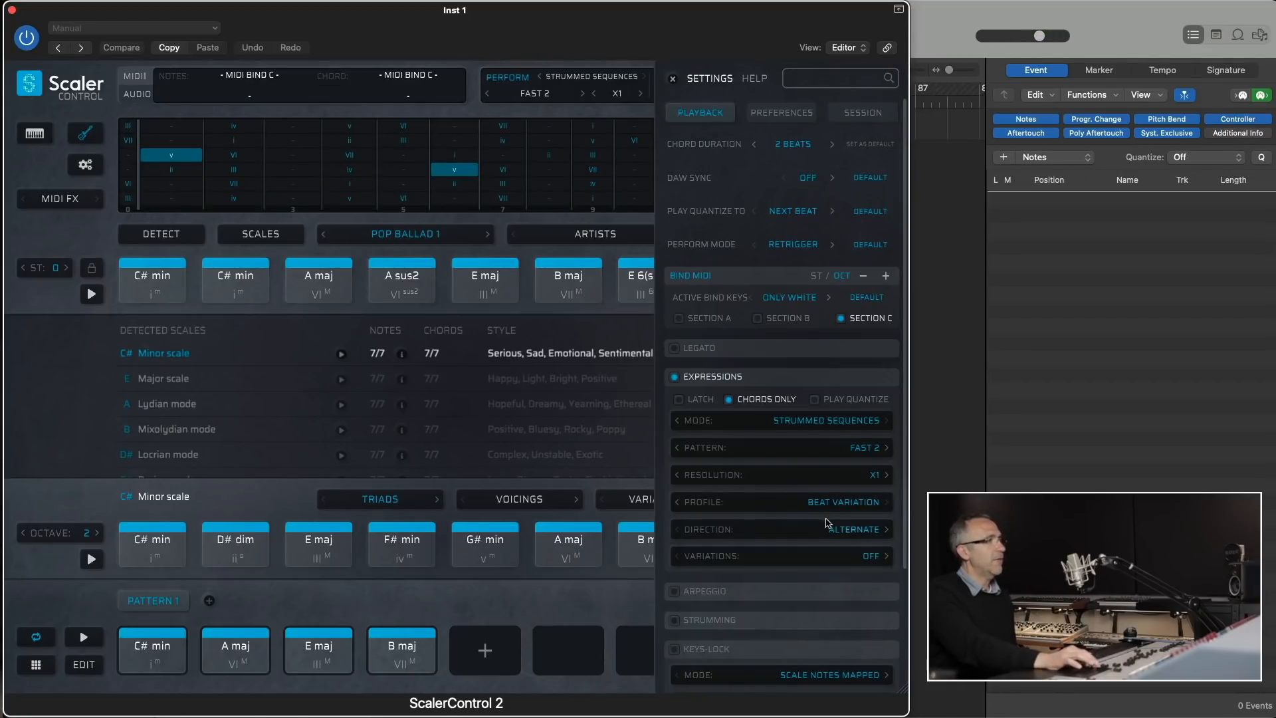
left_click(839, 524)
left_click(785, 485)
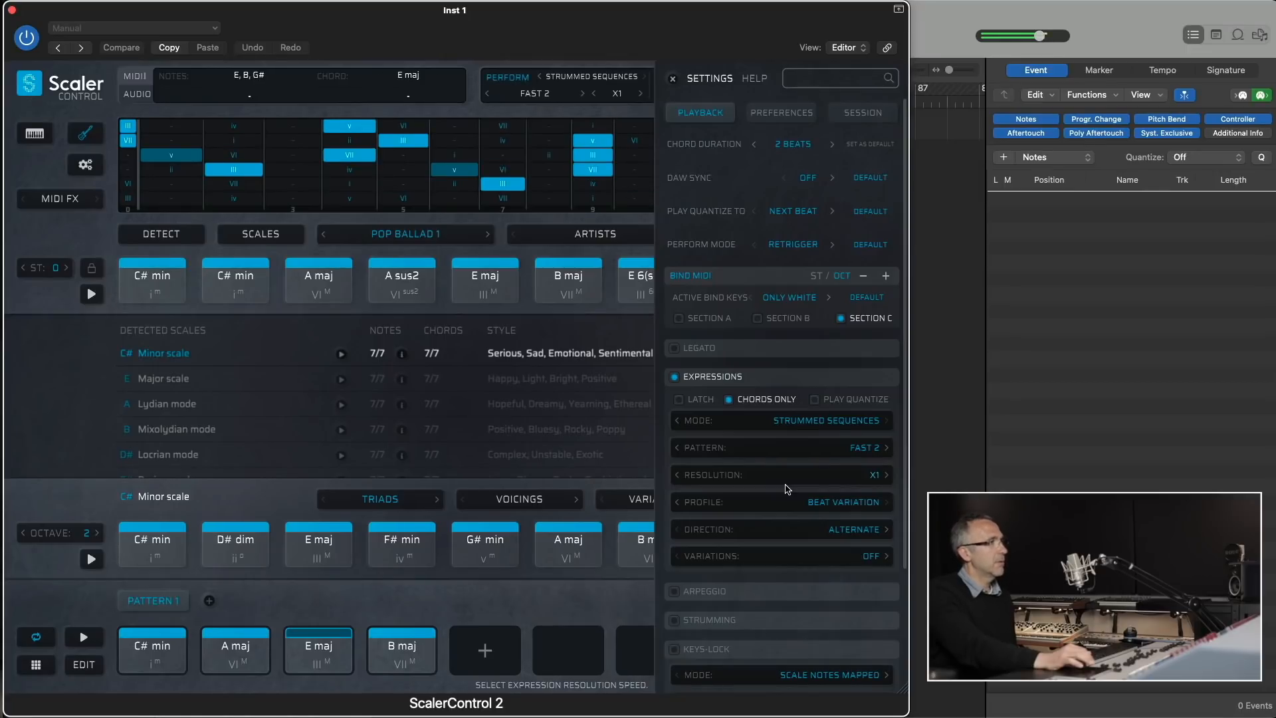
- Turn on chord charts in the fretboard tools
left_click(83, 166)
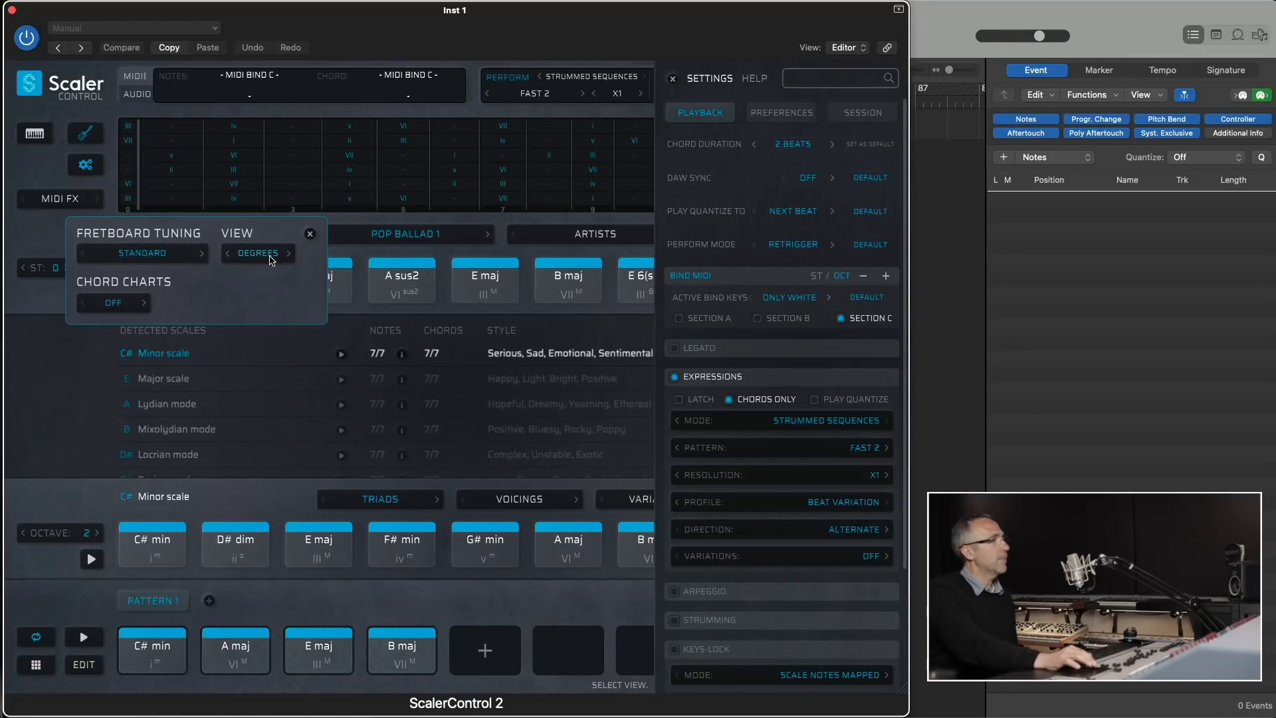
left_click(113, 302)
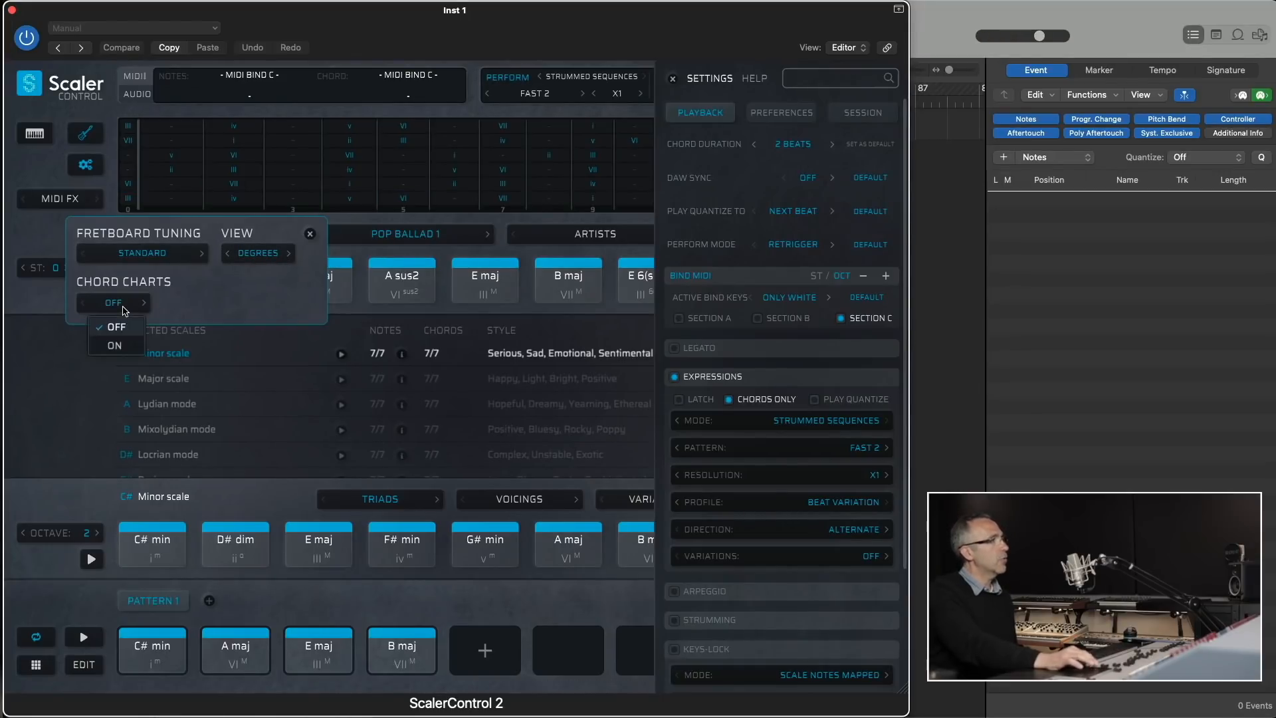
left_click(130, 344)
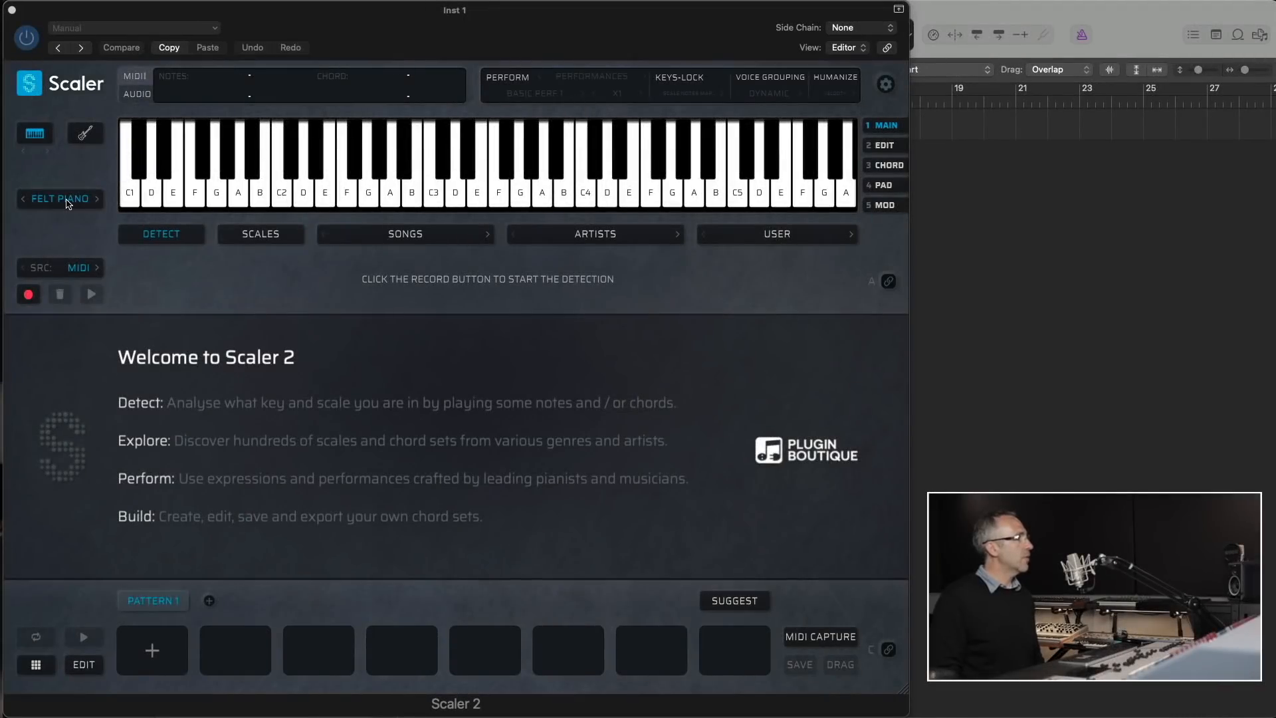
- In the new Scaler 2 instance, choose the Retro Electric guitar sound and load the Pop Rock 6 chord set
left_click(66, 199)
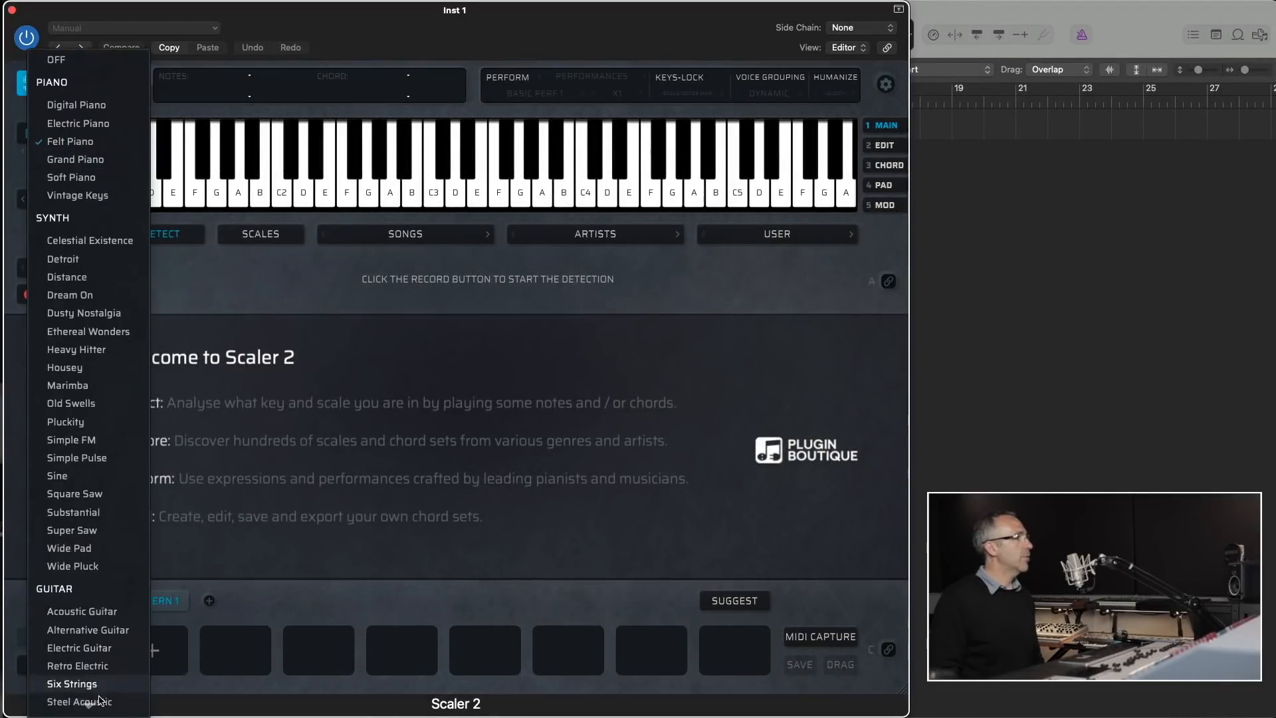
scroll(100, 686, "down", 3)
left_click(85, 559)
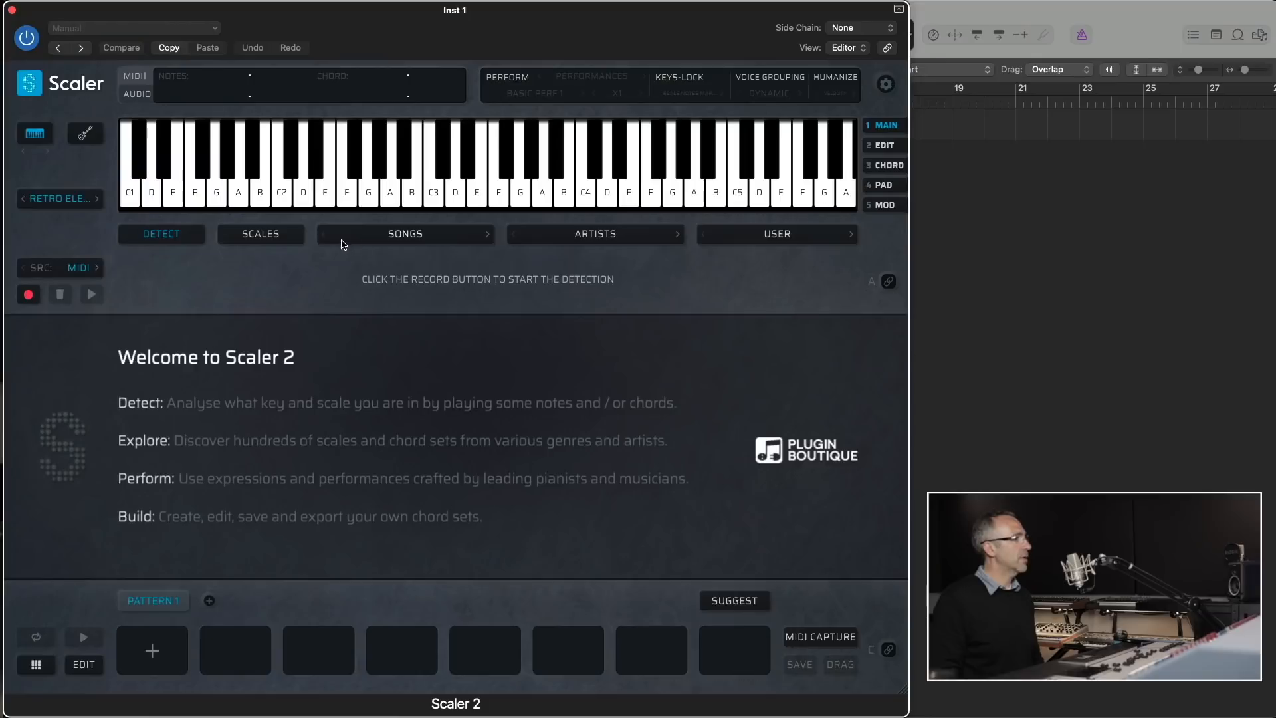
left_click(410, 243)
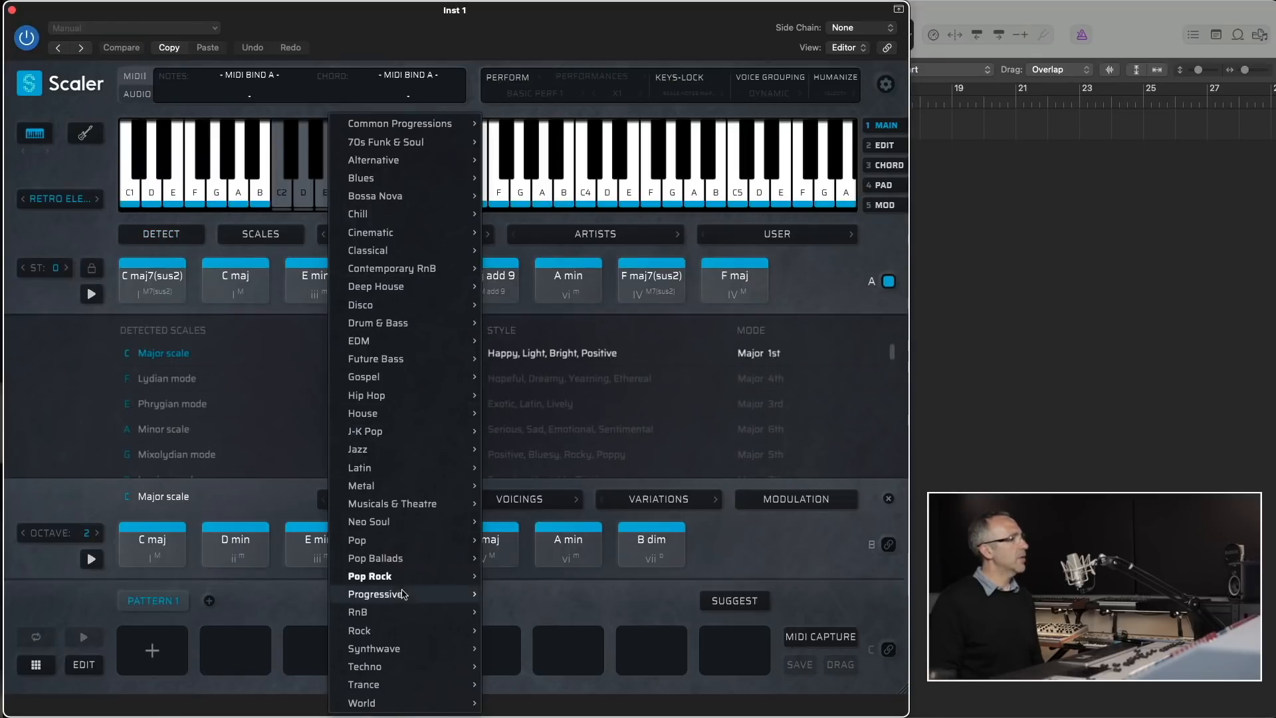
mouse_move(412, 576)
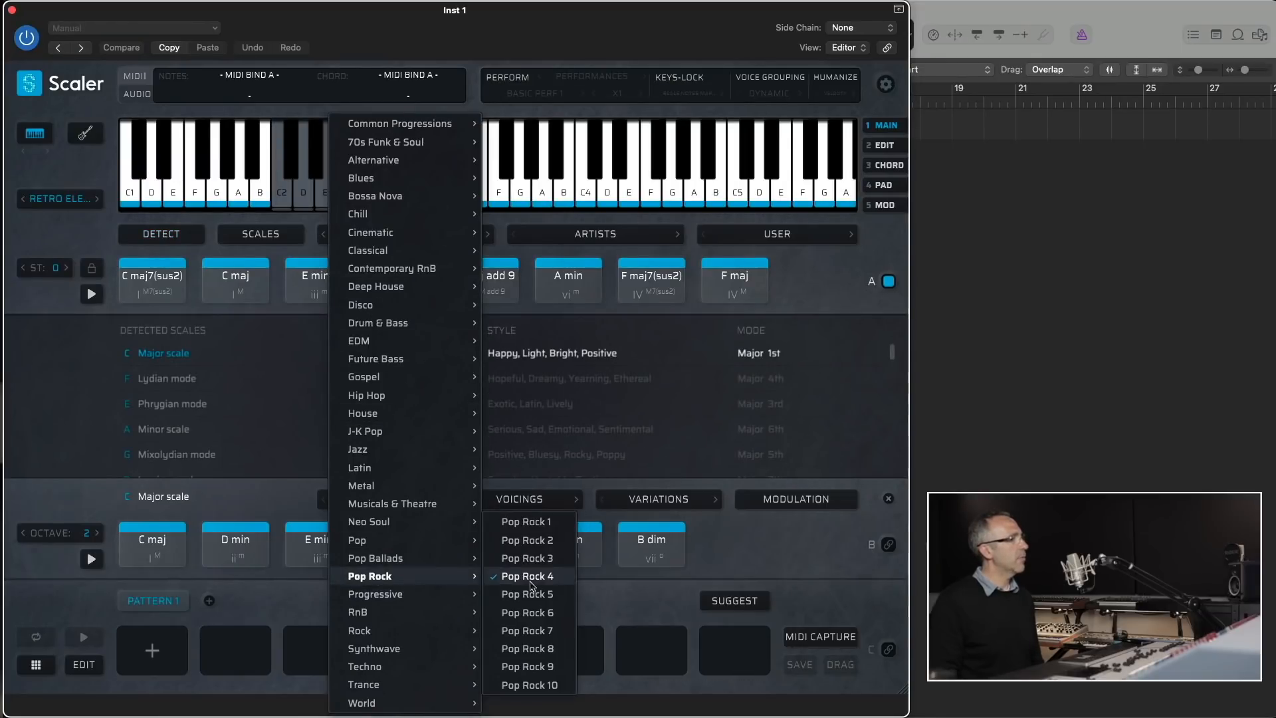
left_click(533, 618)
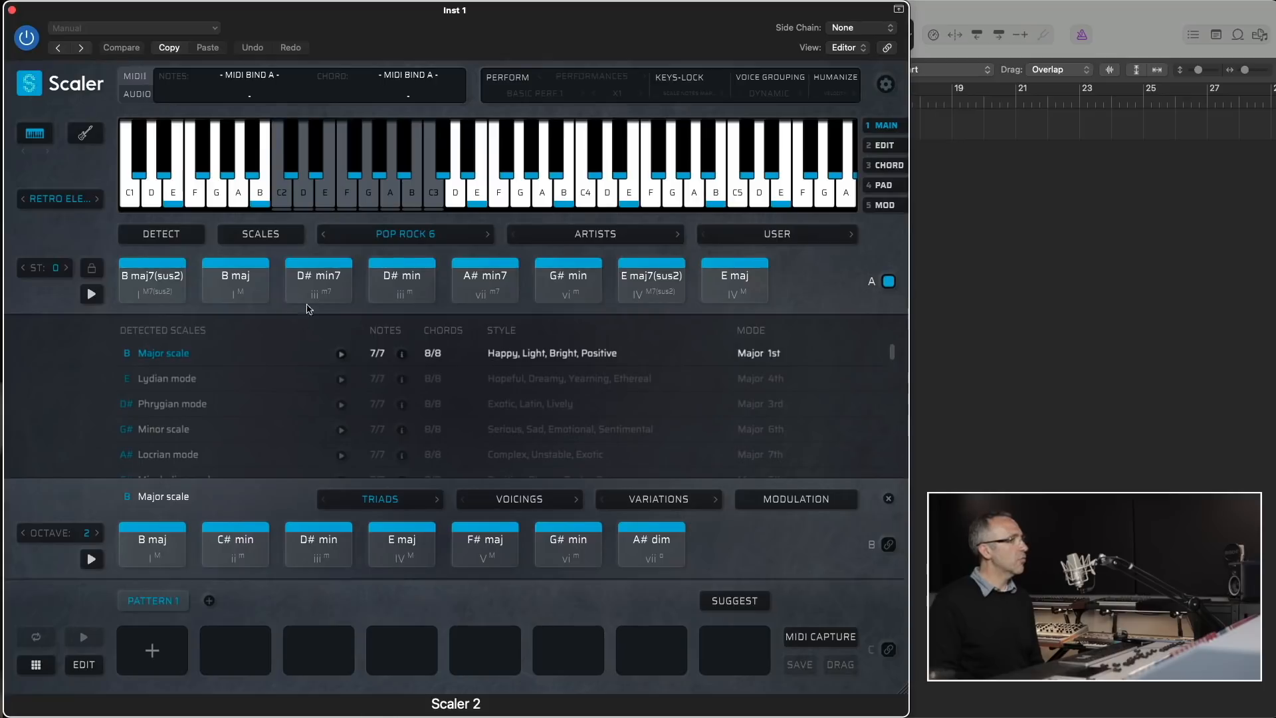
- Switch the sound to Electric Guitar and fill Pattern 1 with all eight chords of the Pop Rock 1 set
left_click(75, 199)
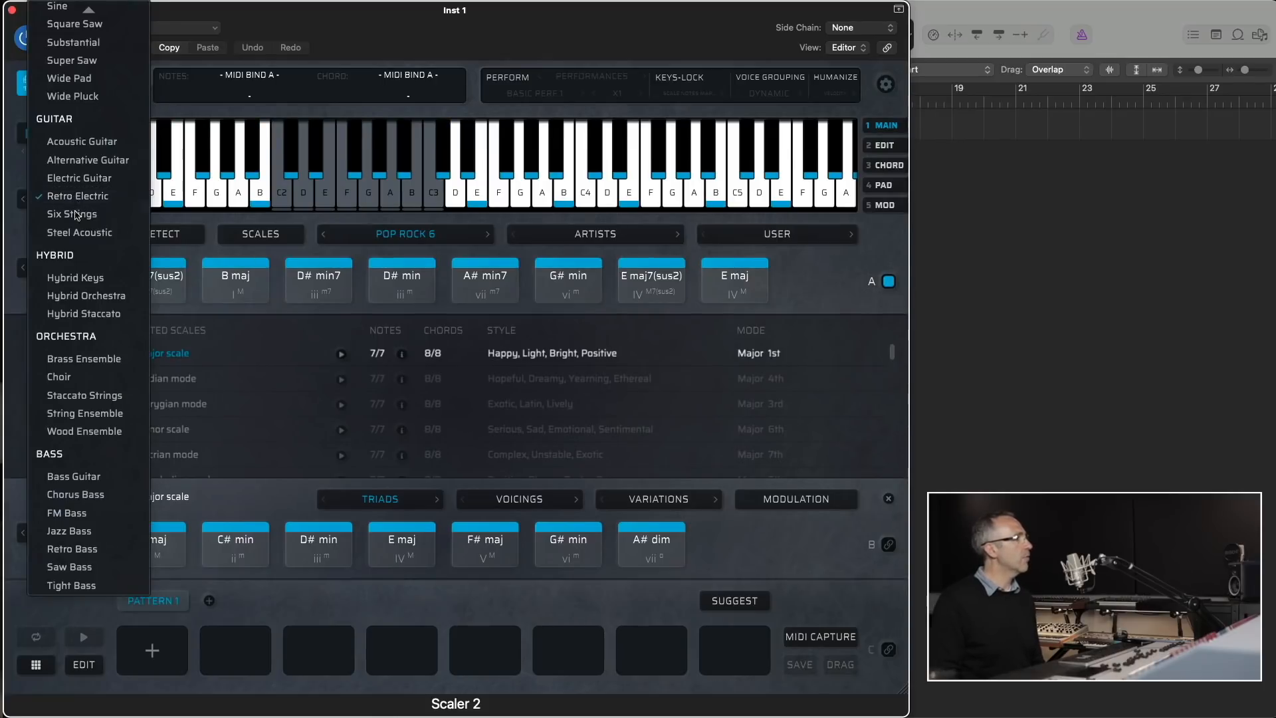
left_click(78, 179)
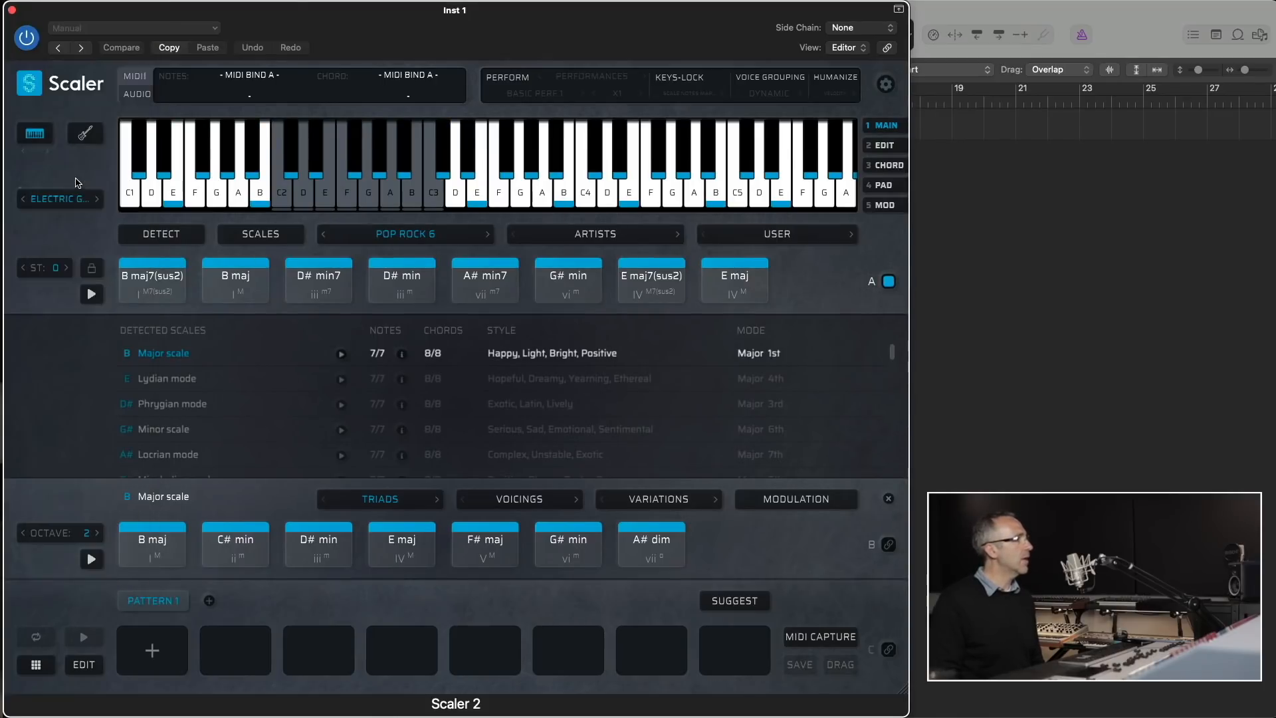
left_click(405, 235)
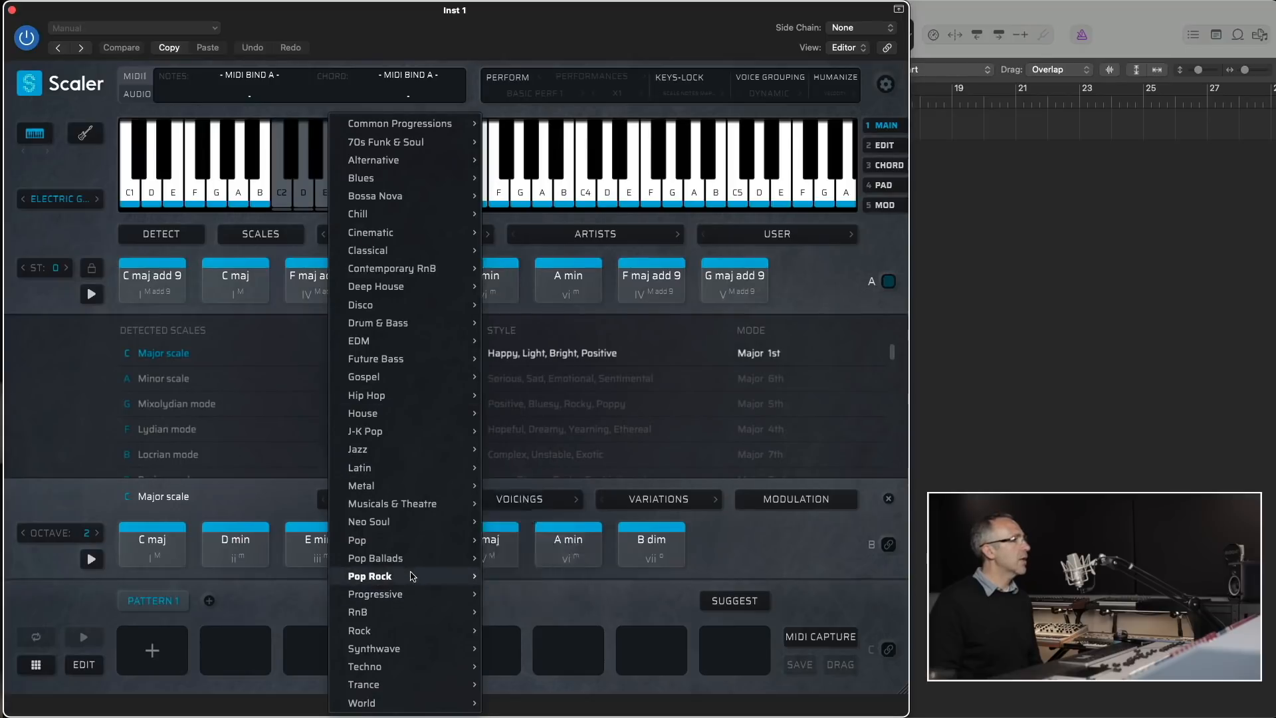
mouse_move(412, 576)
left_click(554, 465)
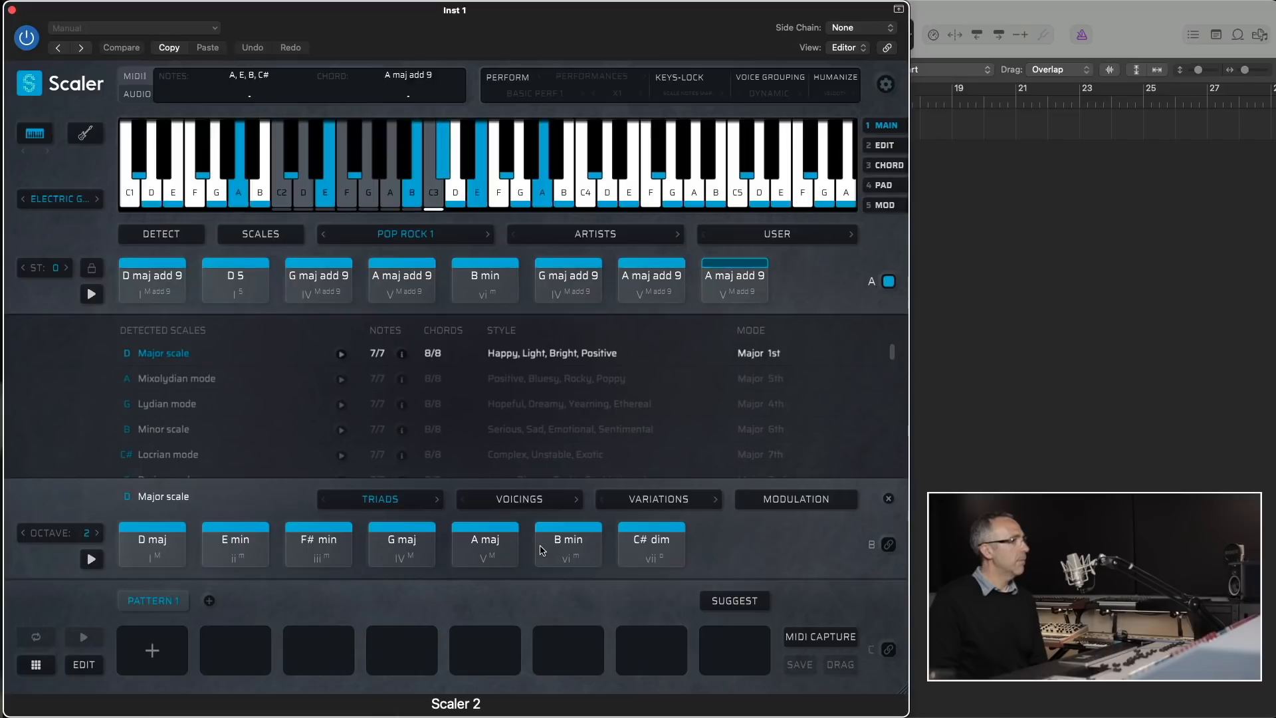
left_click_drag(147, 280, 146, 637)
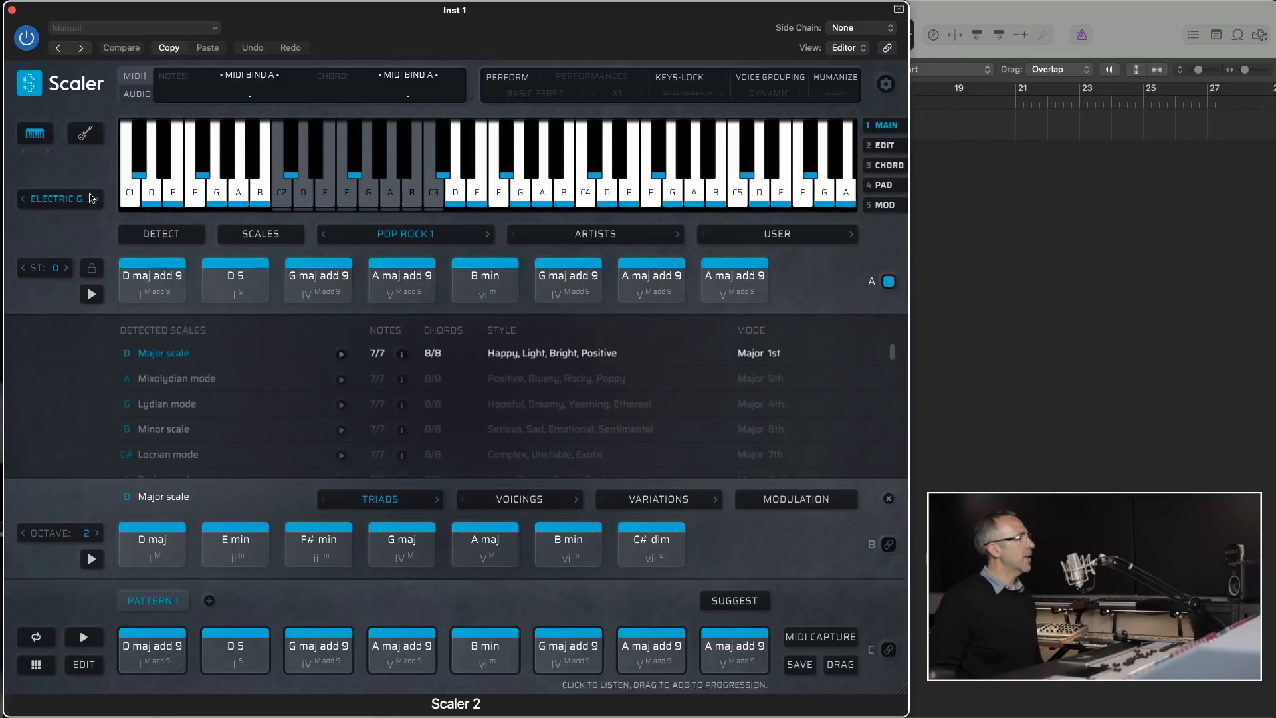
- Display the fretboard with chord charts turned on for Pattern 1 and audition some of its A maj add 9 chords
left_click(85, 135)
left_click(86, 166)
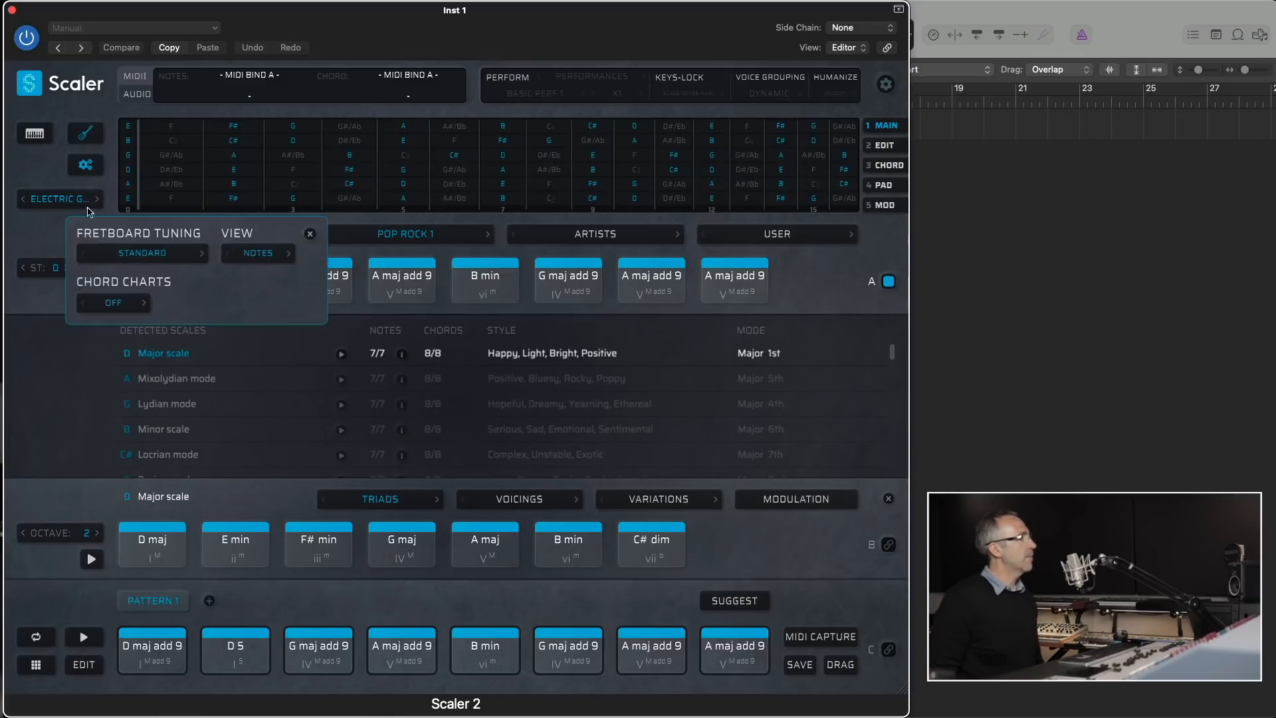
left_click(121, 311)
left_click(119, 346)
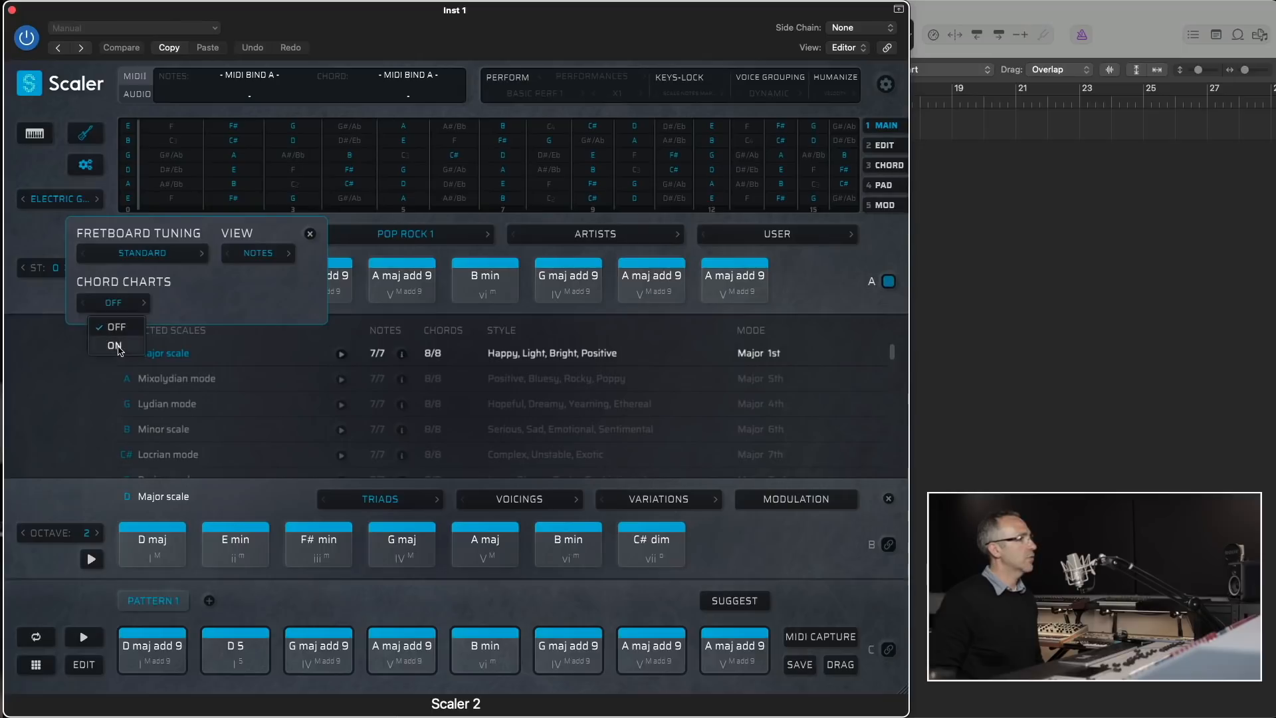
left_click(712, 647)
left_click(396, 643)
left_click(628, 638)
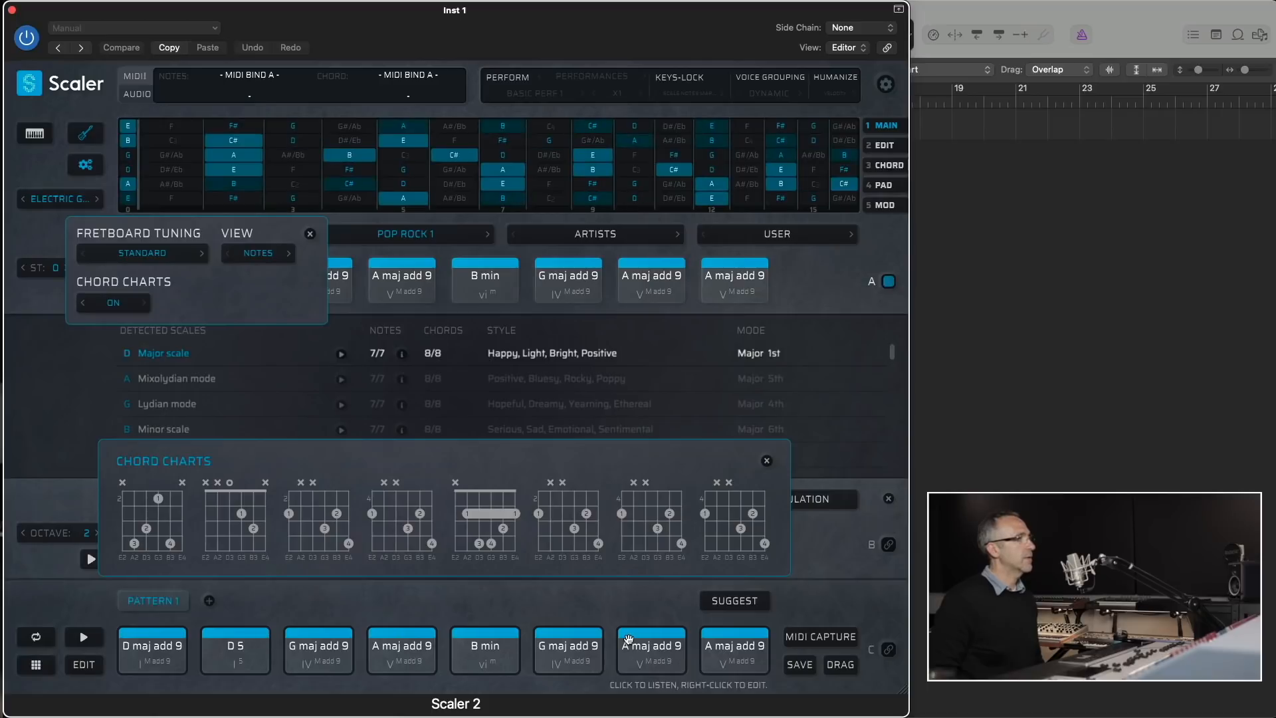
- Clear the current Scaler 2 state and choose the Vintage Keys piano sound
left_click(30, 85)
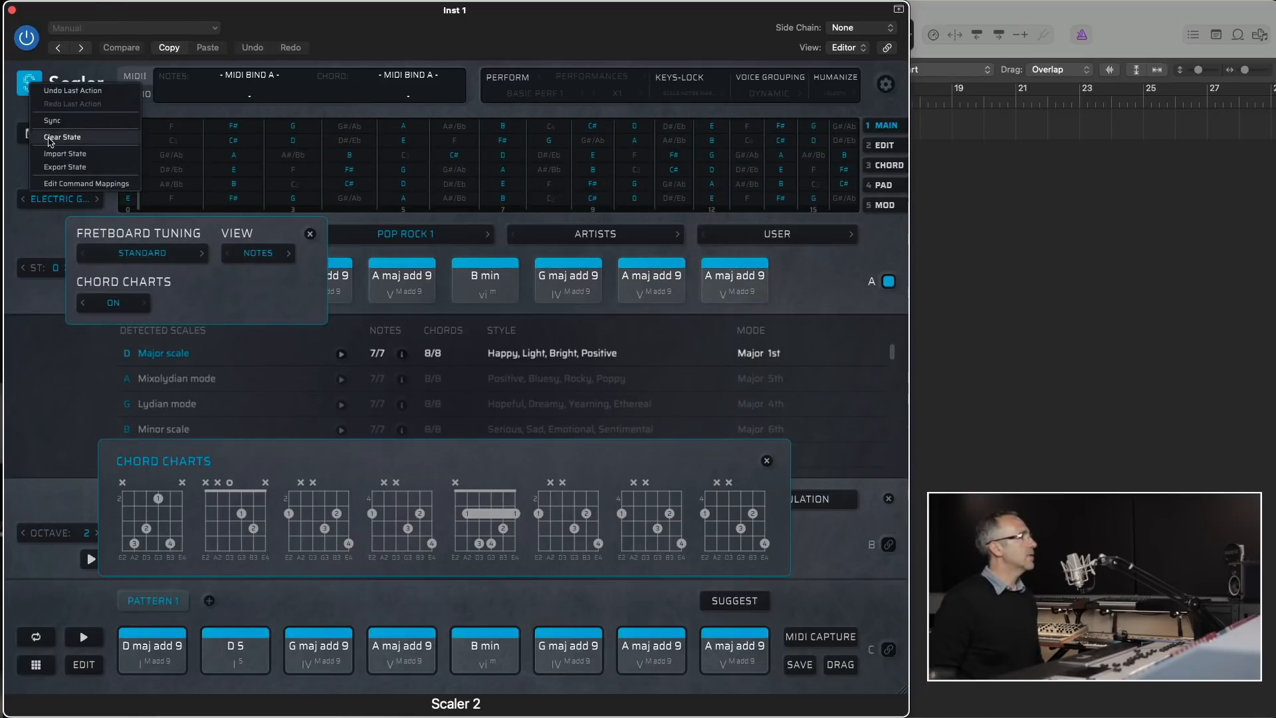
left_click(63, 136)
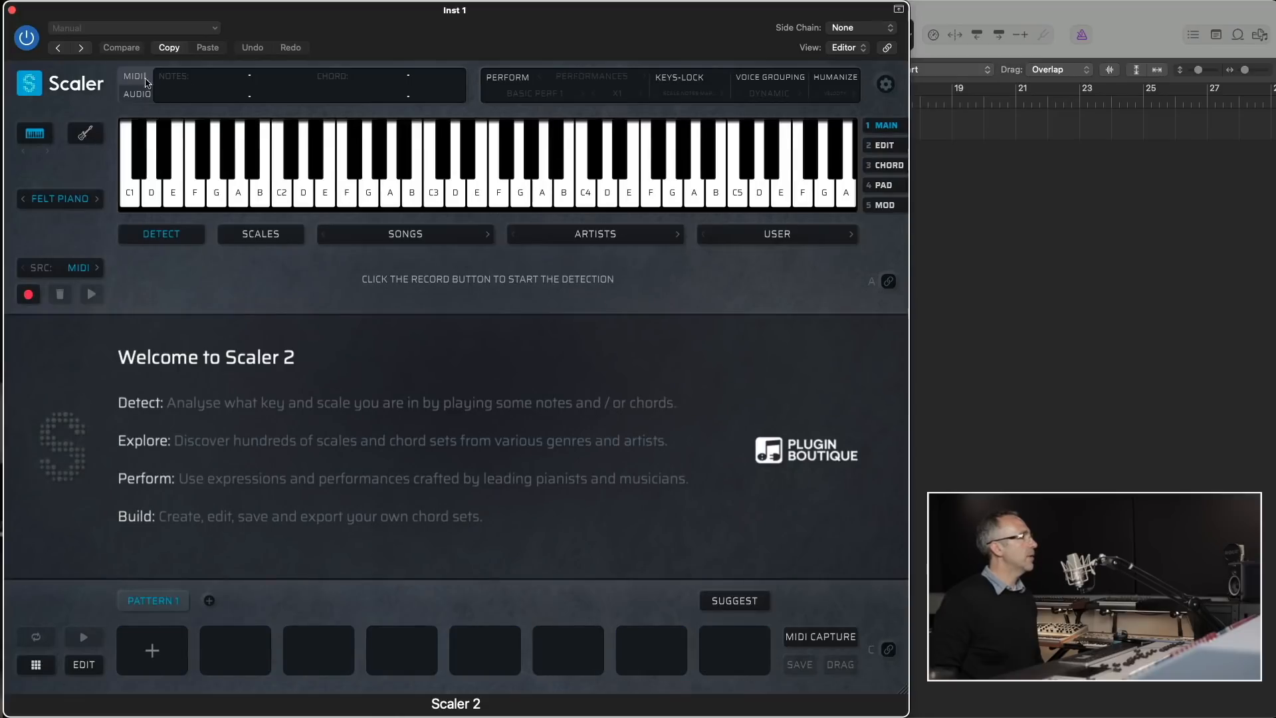
left_click(57, 197)
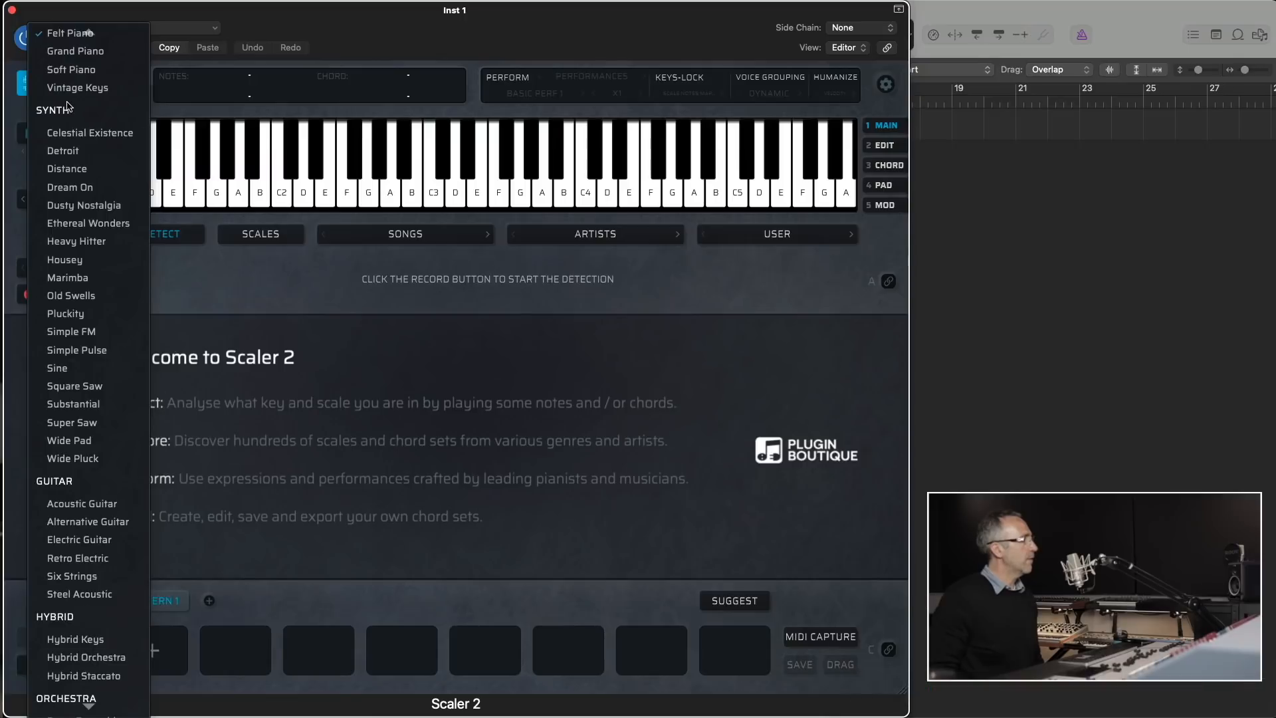
left_click(74, 87)
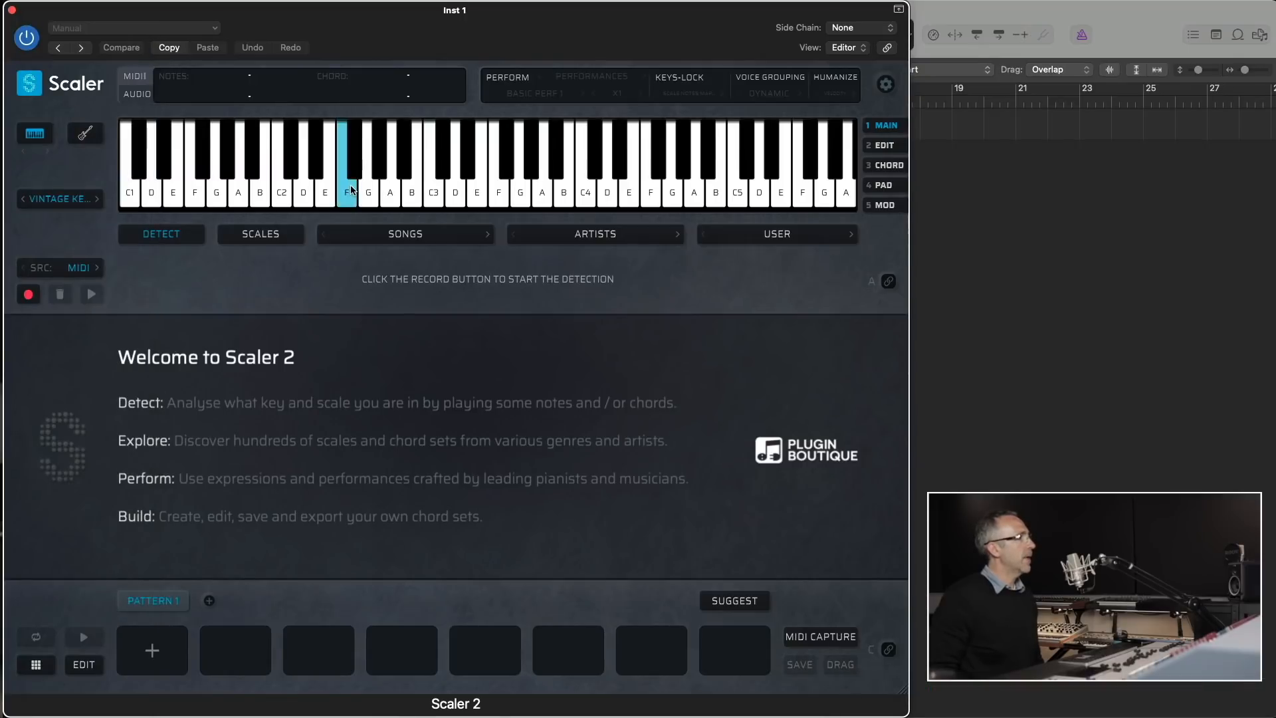
- Load the Contemporary RnB 1 chord set, followed by the Contemporary RnB 10 set
left_click(413, 234)
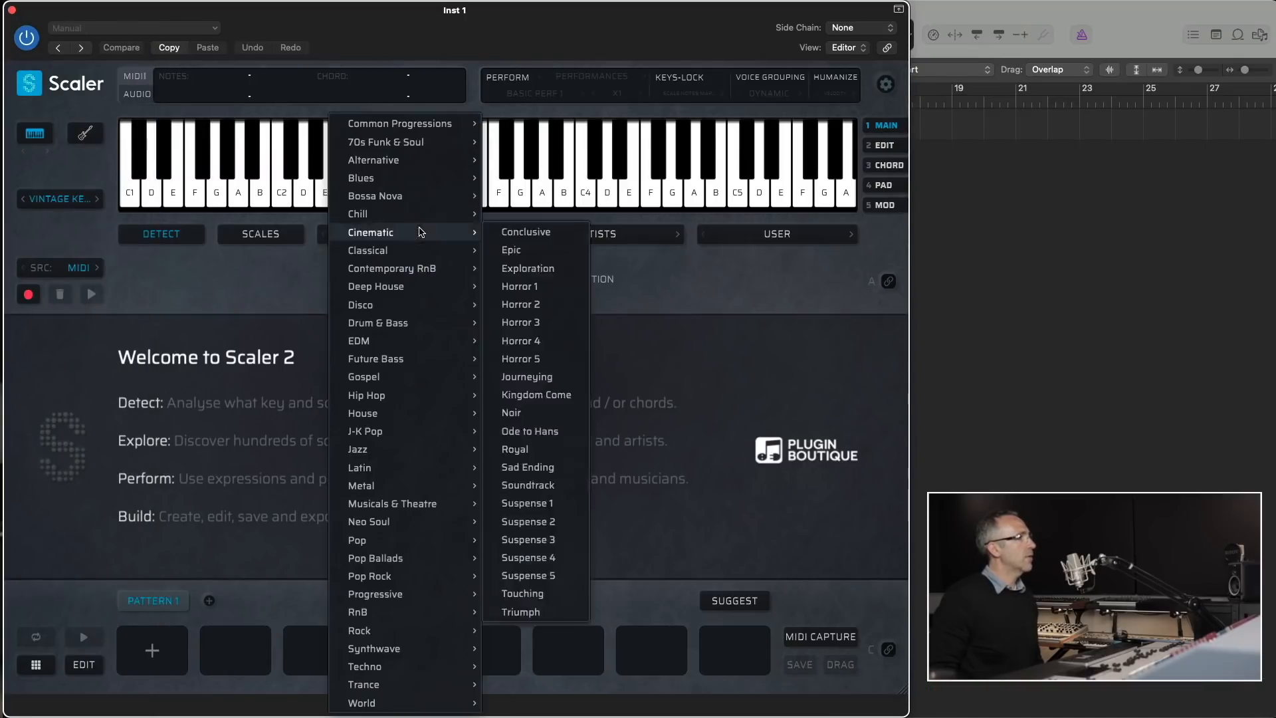
mouse_move(432, 273)
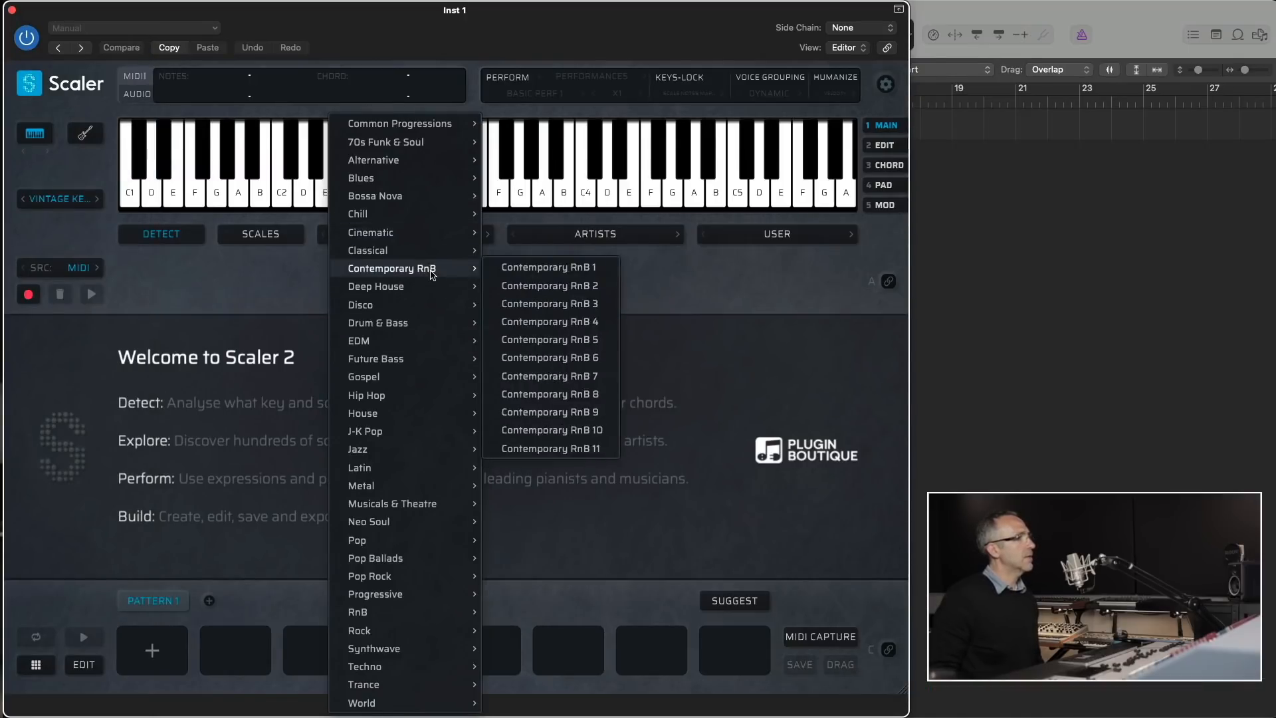
left_click(538, 267)
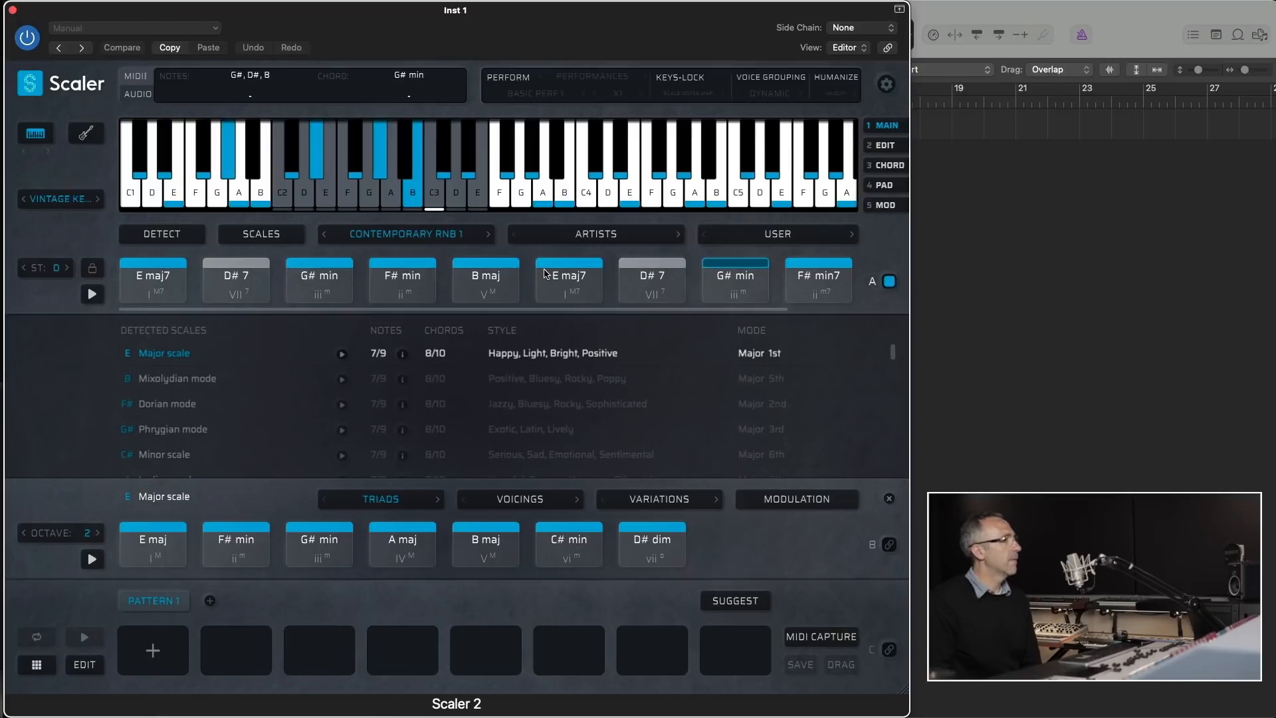
left_click(435, 233)
mouse_move(432, 270)
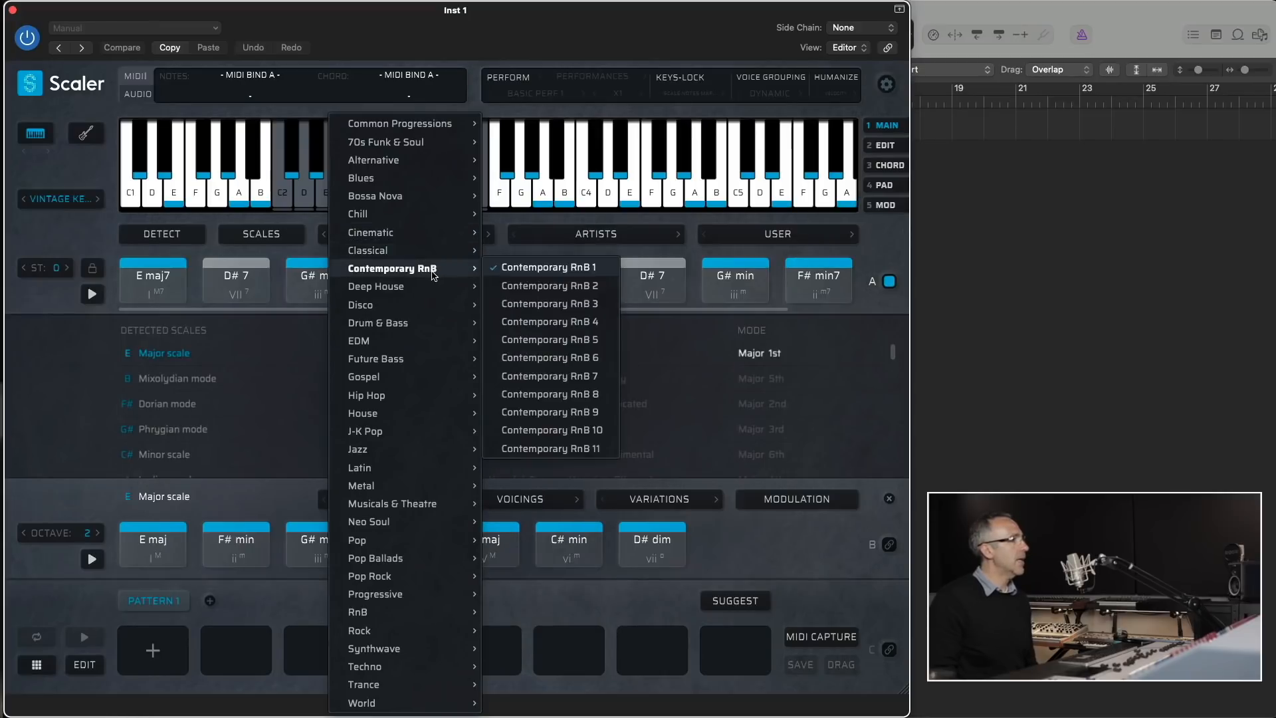
left_click(558, 430)
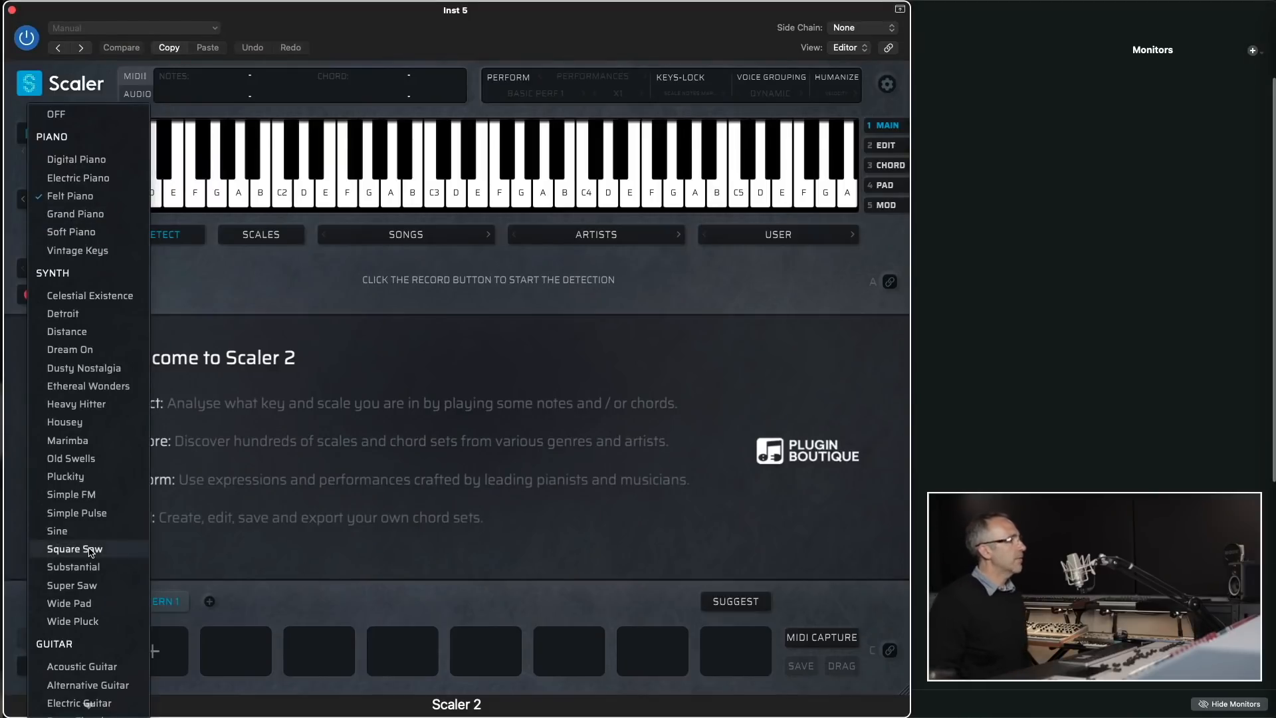
- In the new Scaler 2 instance, choose the Pluckity synth sound and load the Deep House 5 chord set
left_click(91, 476)
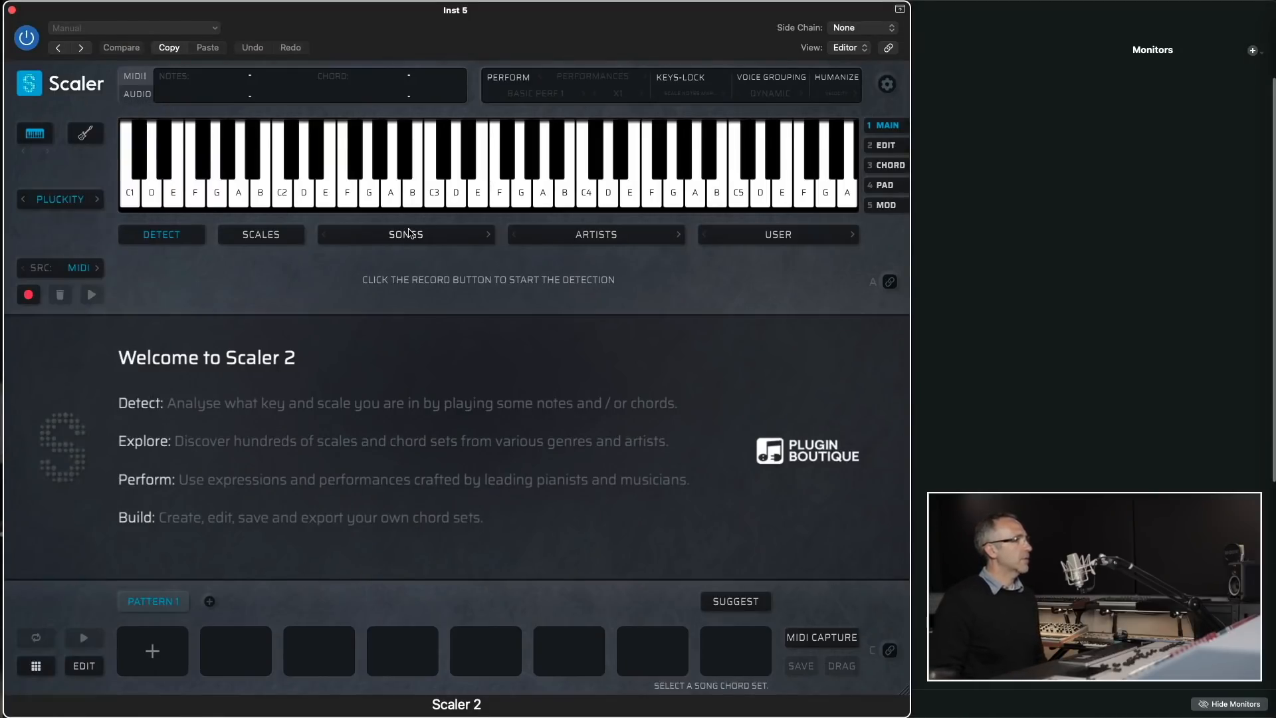
left_click(409, 232)
mouse_move(459, 287)
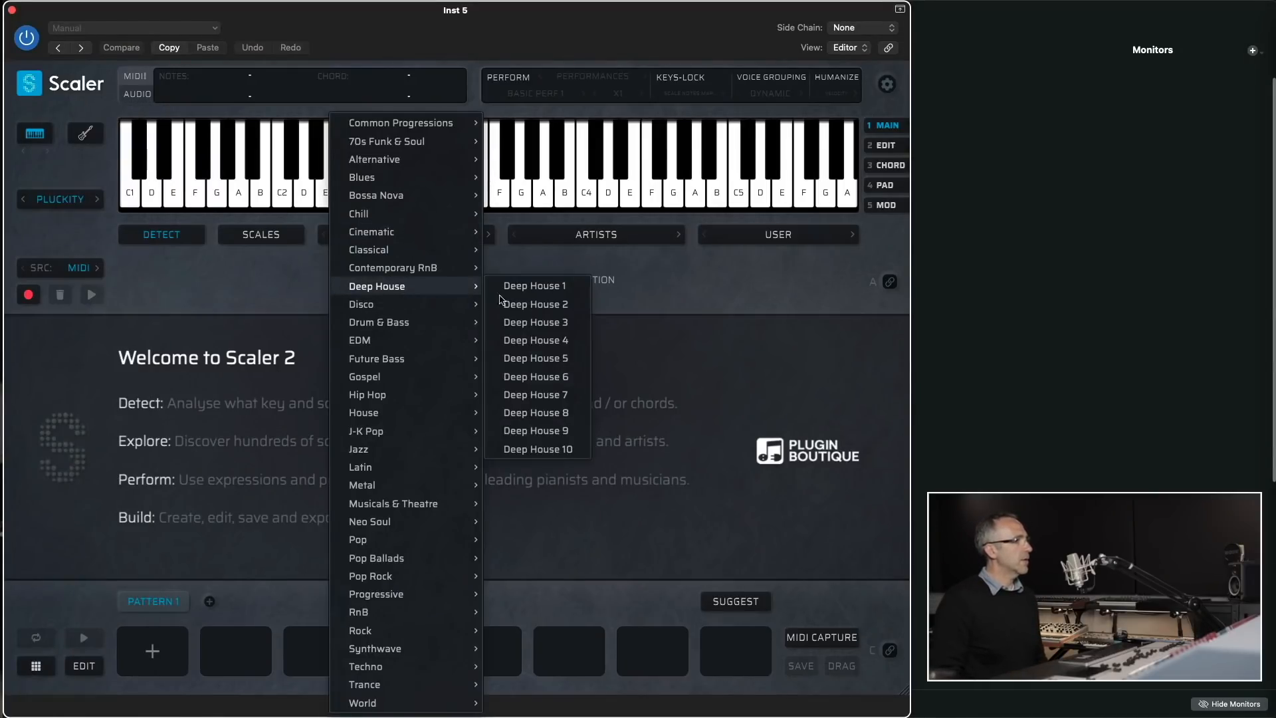
left_click(536, 358)
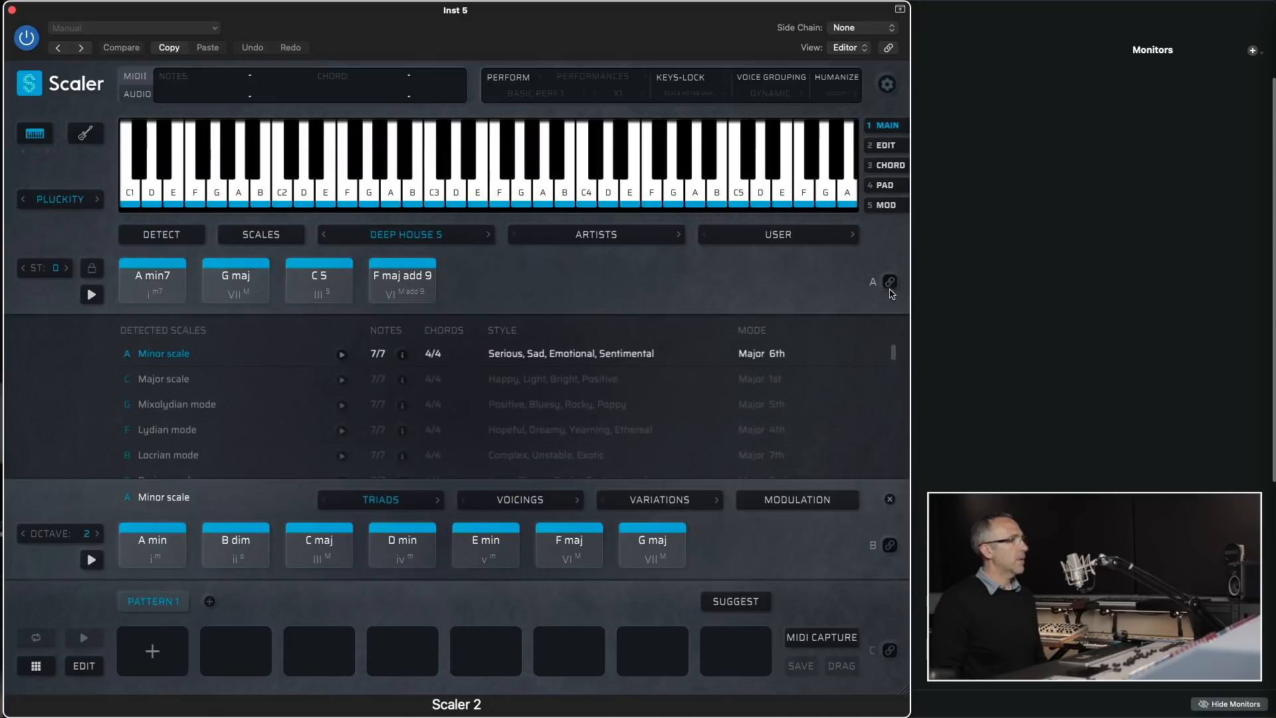
- Bind the section A chords to MIDI and advance the chord set to Deep House 7
left_click(890, 282)
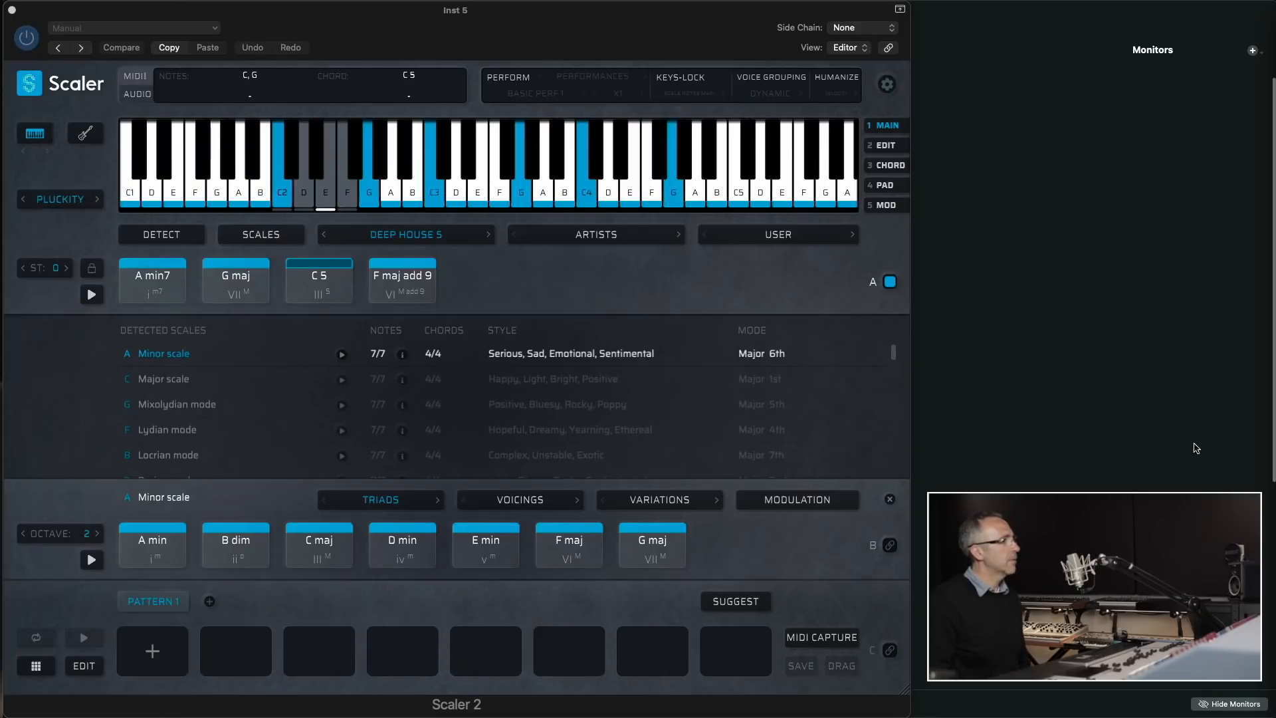
left_click(486, 236)
left_click(486, 235)
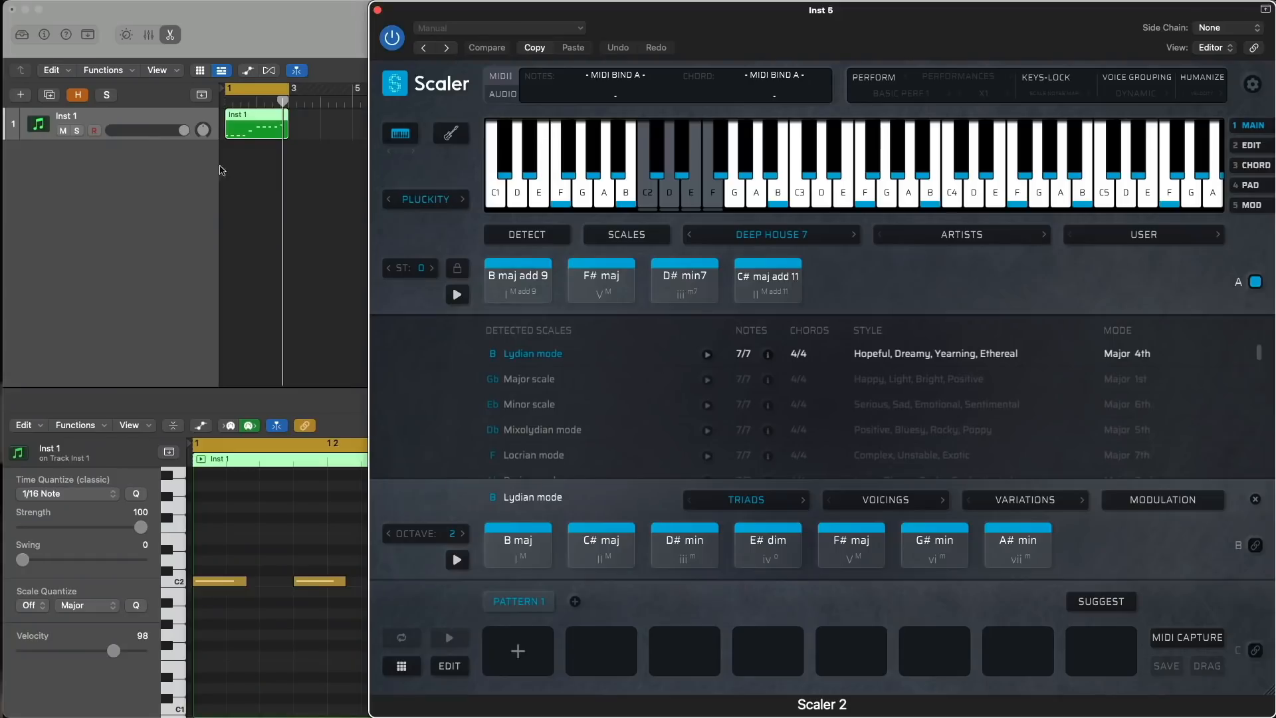
- Duplicate the Inst 1 track with its settings and copy its MIDI region onto the new track below
left_click(242, 136)
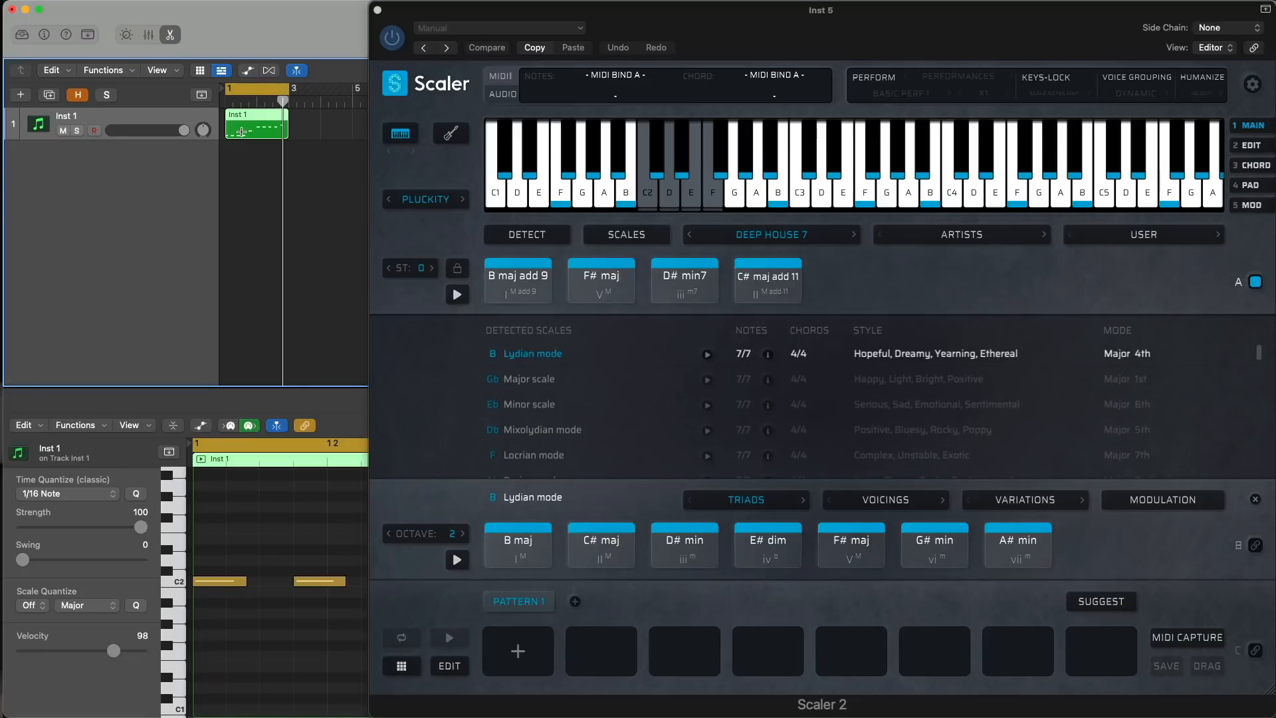
key("super+d")
left_click_drag(246, 134, 254, 155)
key("v")
- Delete the repeated notes in the copied region, keeping the first of each pitch, and extend the remaining notes with Force Legato
left_click_drag(271, 650, 531, 530)
key("Delete")
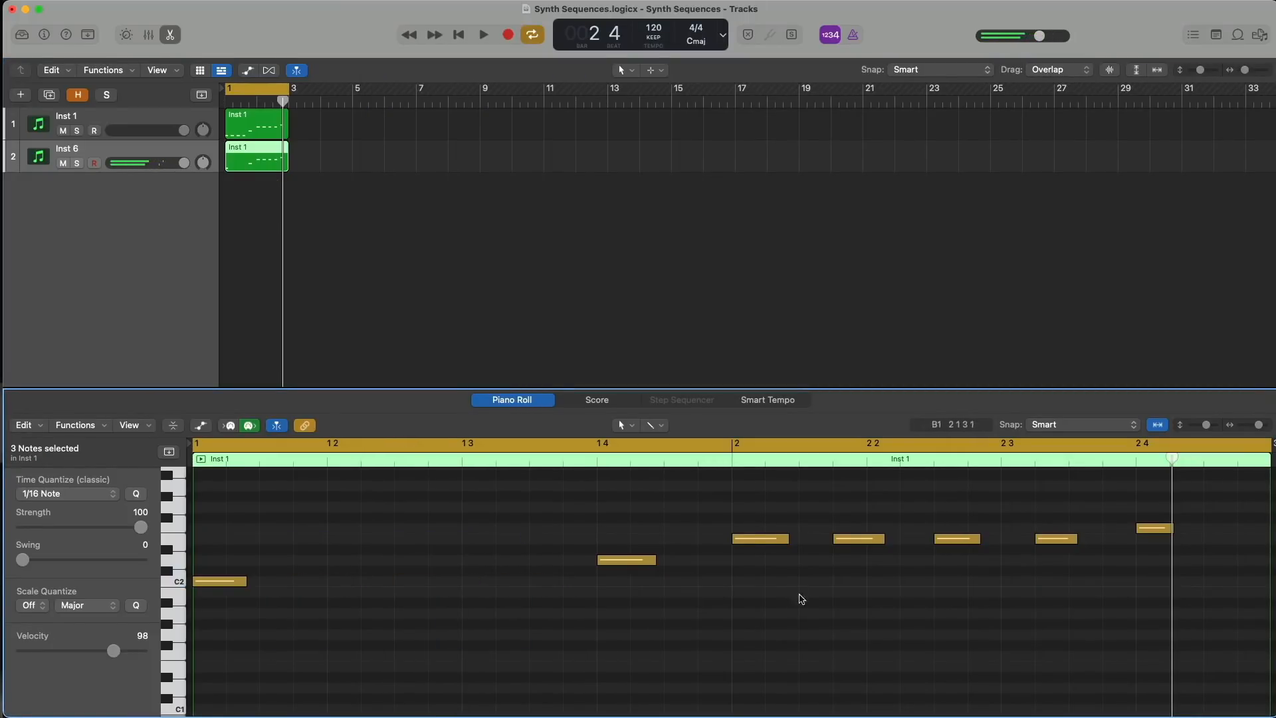
left_click_drag(874, 562, 1130, 502)
key("Delete")
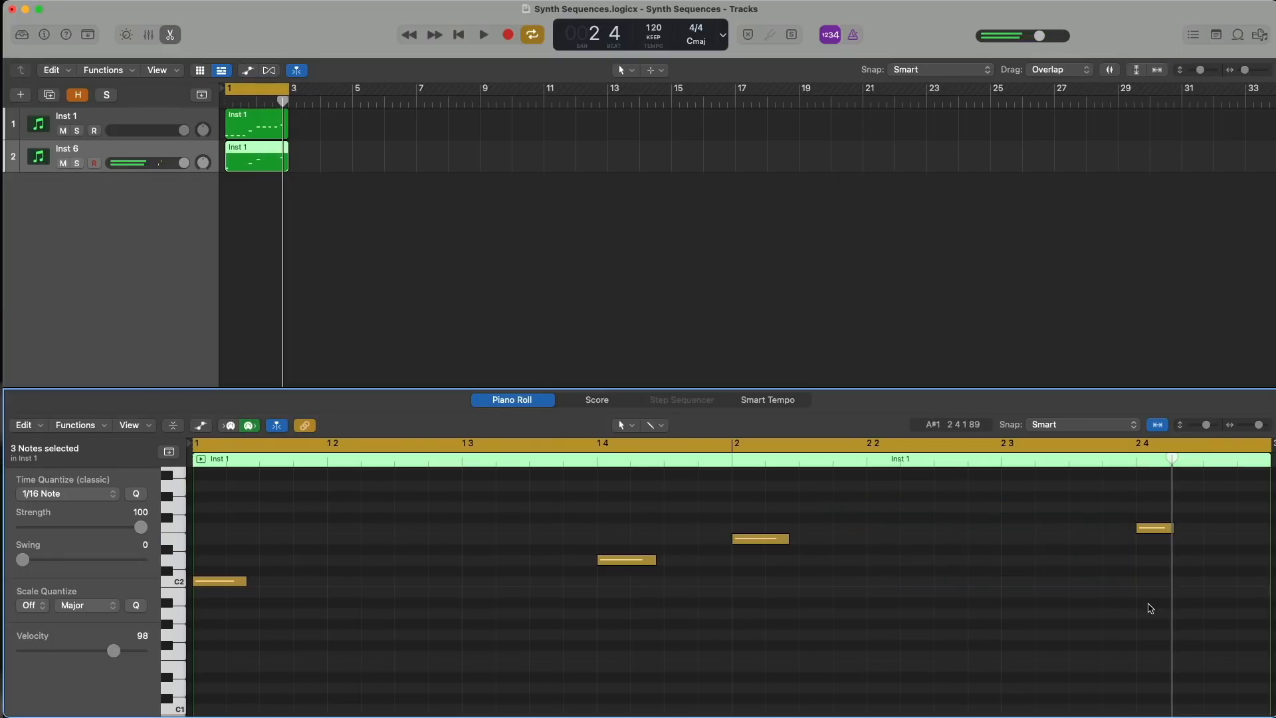
key("super+a")
key("shift+backslash")
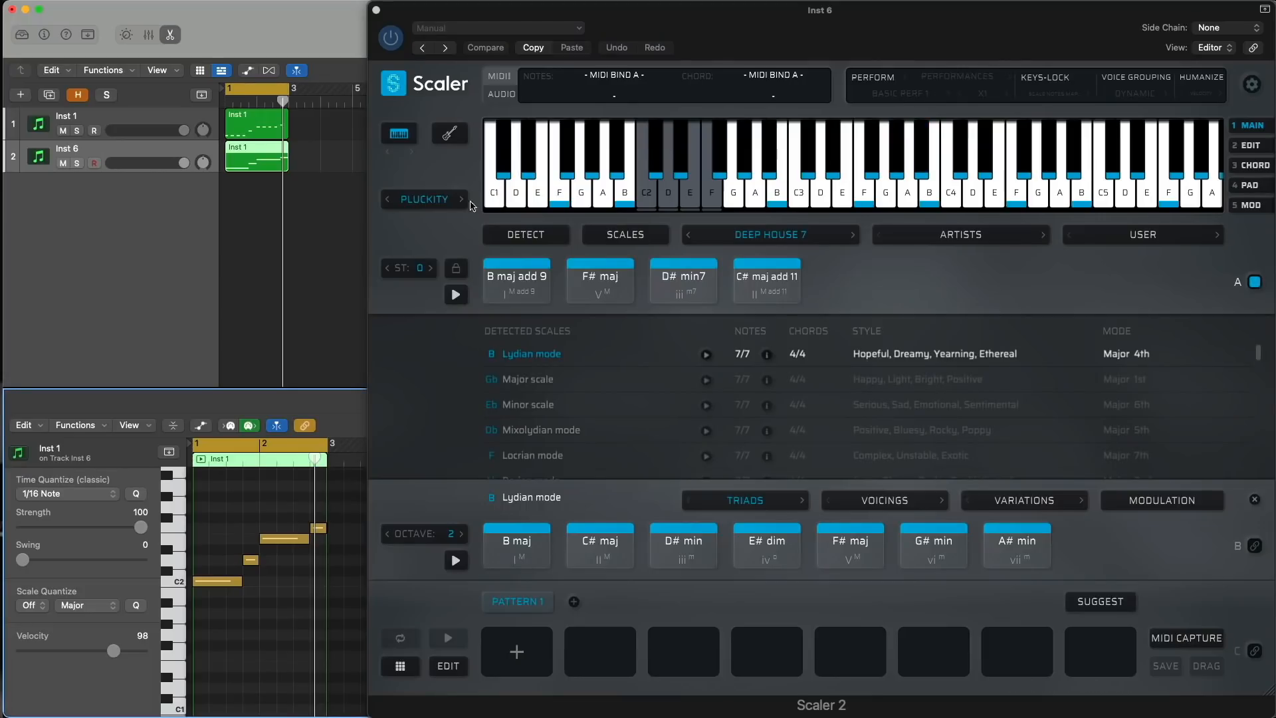
- Set the Inst 6 sound to Substantial and turn on the performance with the Sequences expression type
left_click(425, 199)
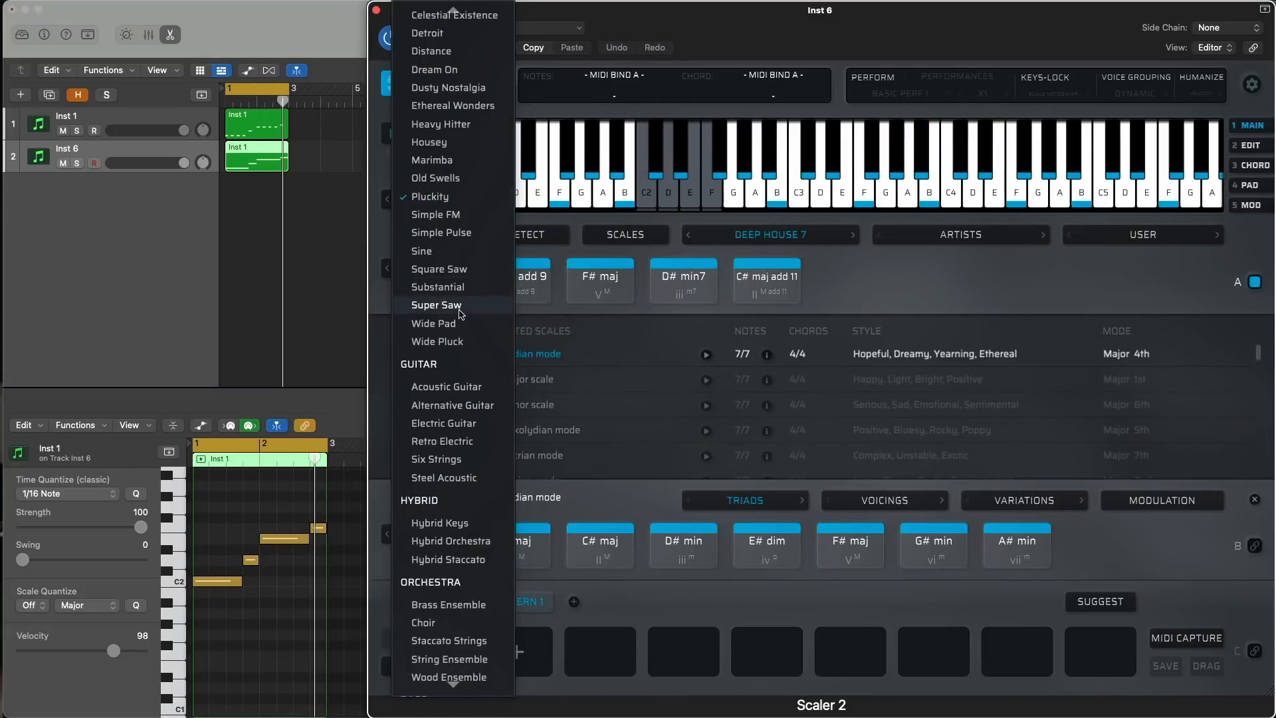
left_click(457, 288)
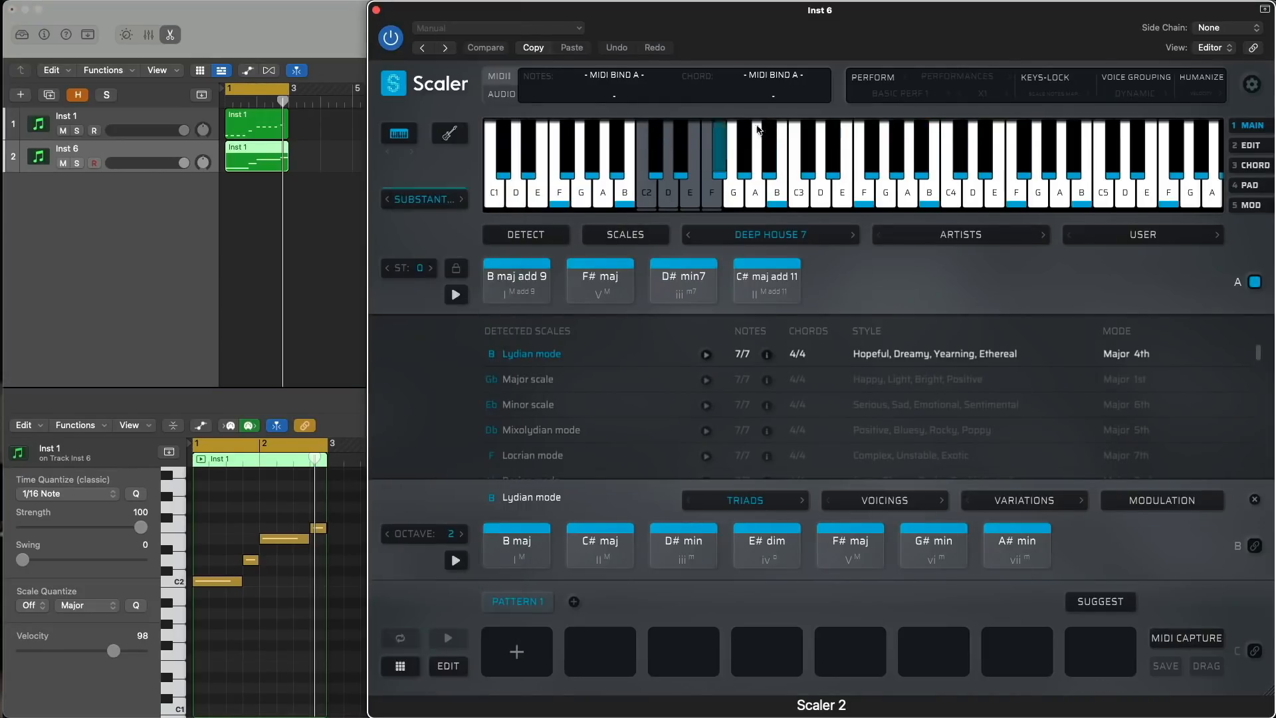
left_click(956, 78)
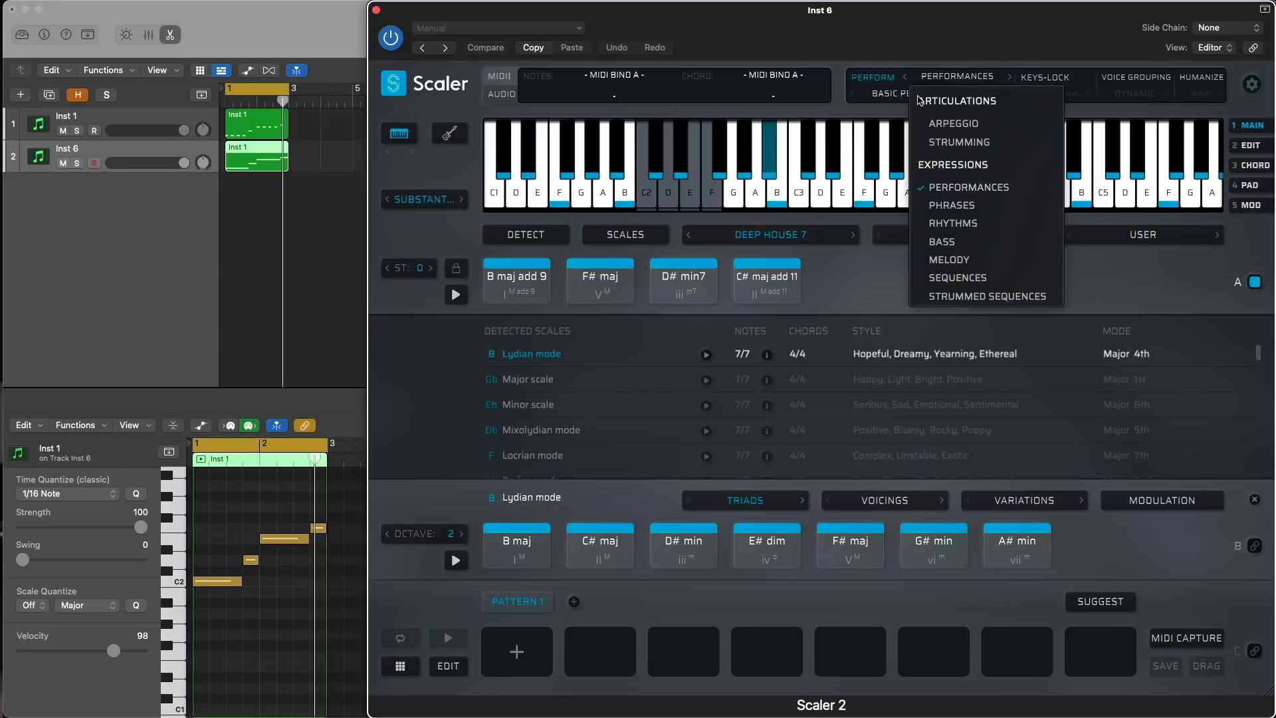
left_click(957, 277)
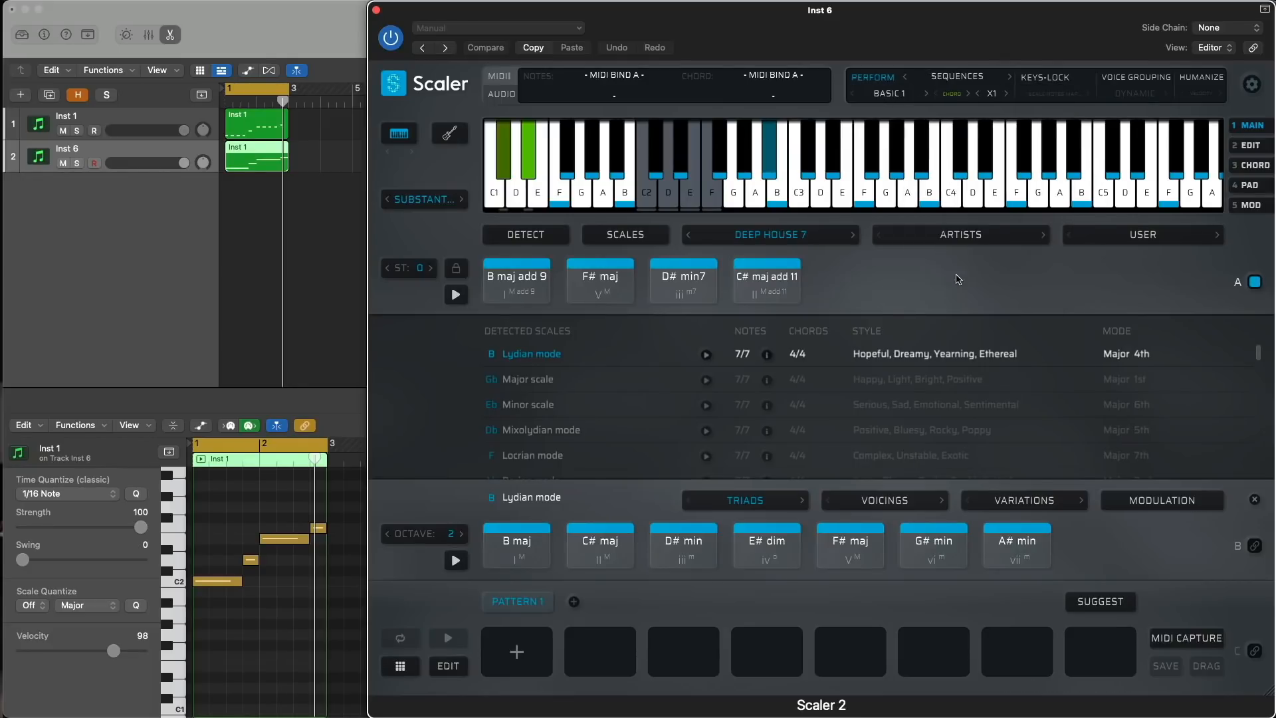
- Choose the Synth 15 pattern from the Synth Sequences
left_click(885, 94)
mouse_move(908, 116)
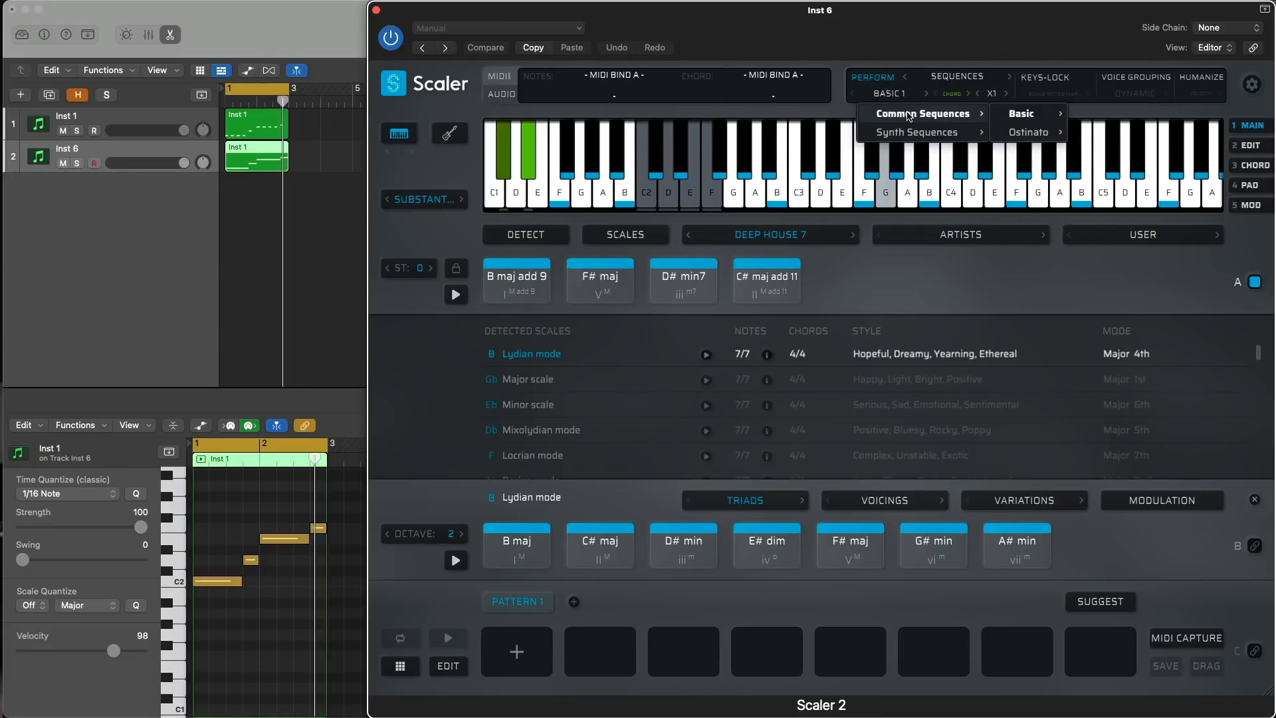
mouse_move(1004, 118)
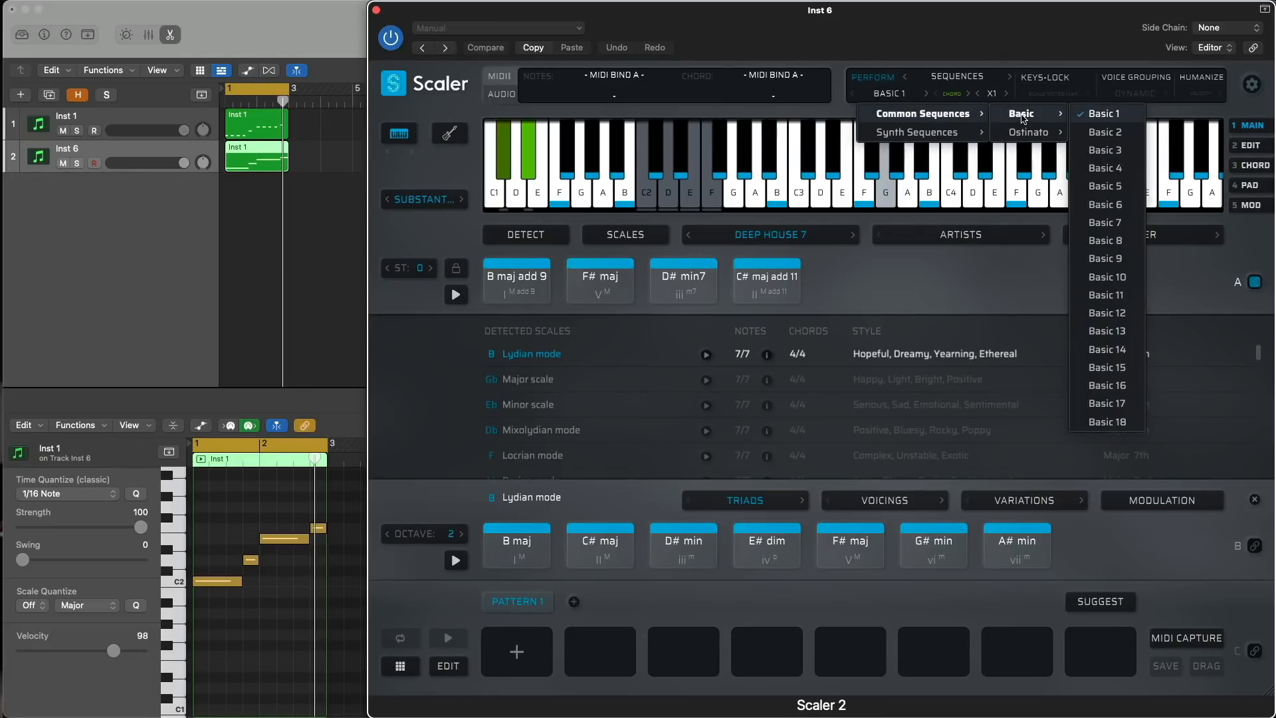
mouse_move(960, 137)
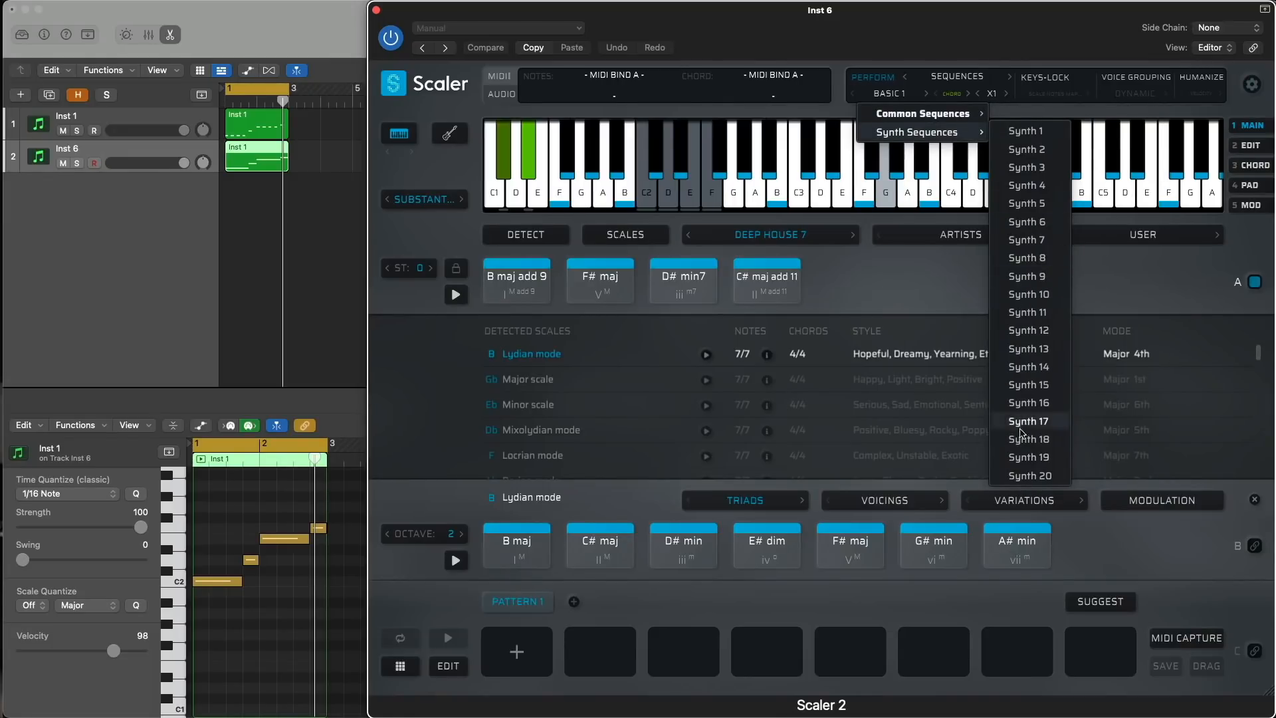
left_click(1028, 385)
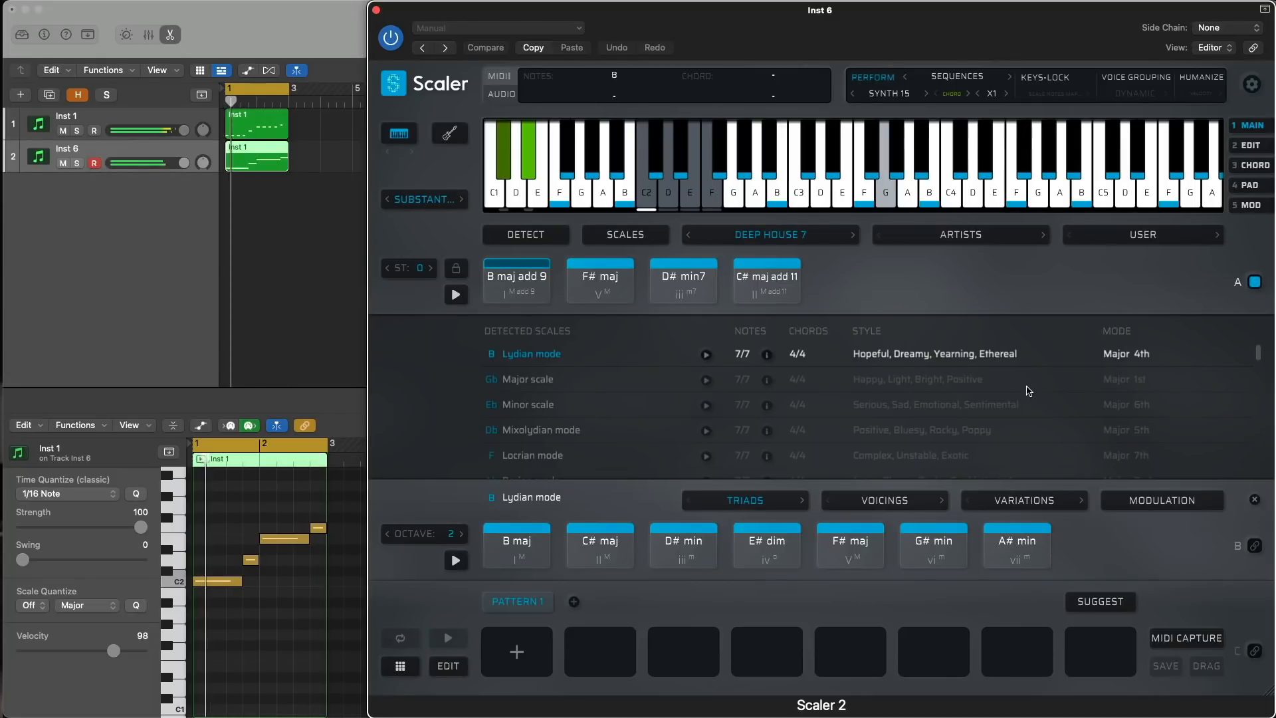
- Step the sequence back to Synth 13 and change the Inst 6 sound to Sine during playback
left_click(851, 95)
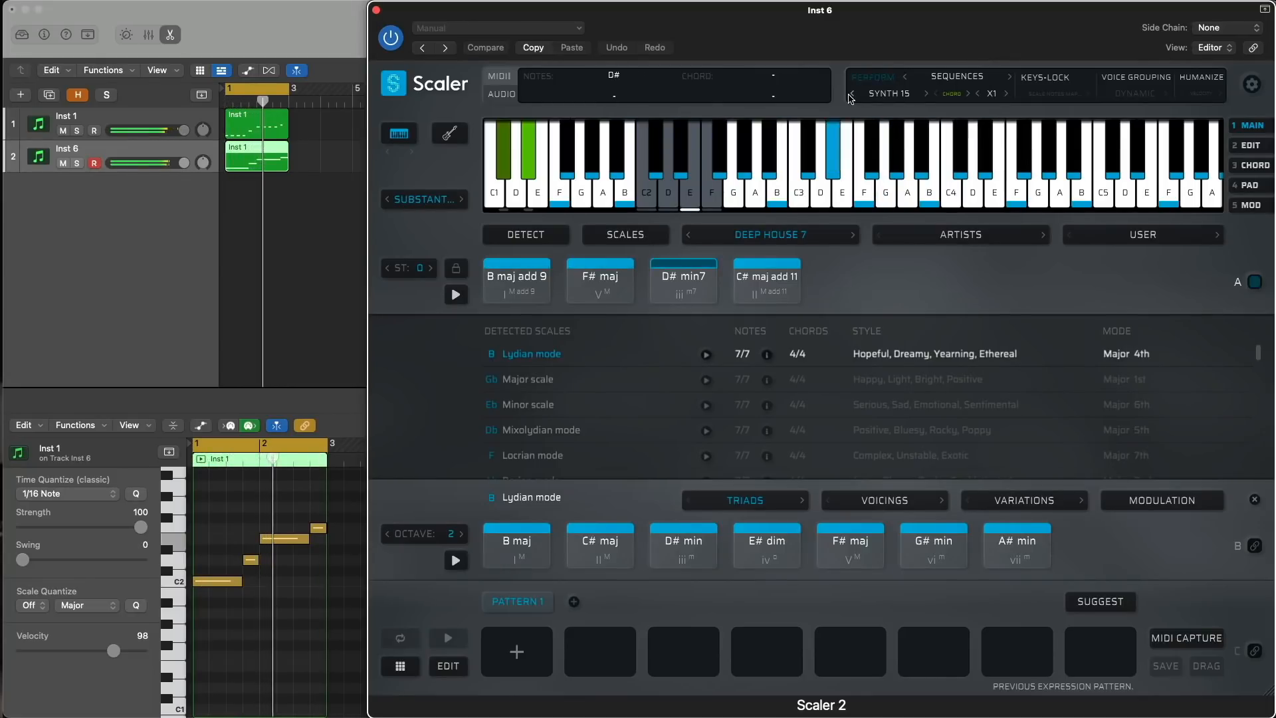
left_click(851, 96)
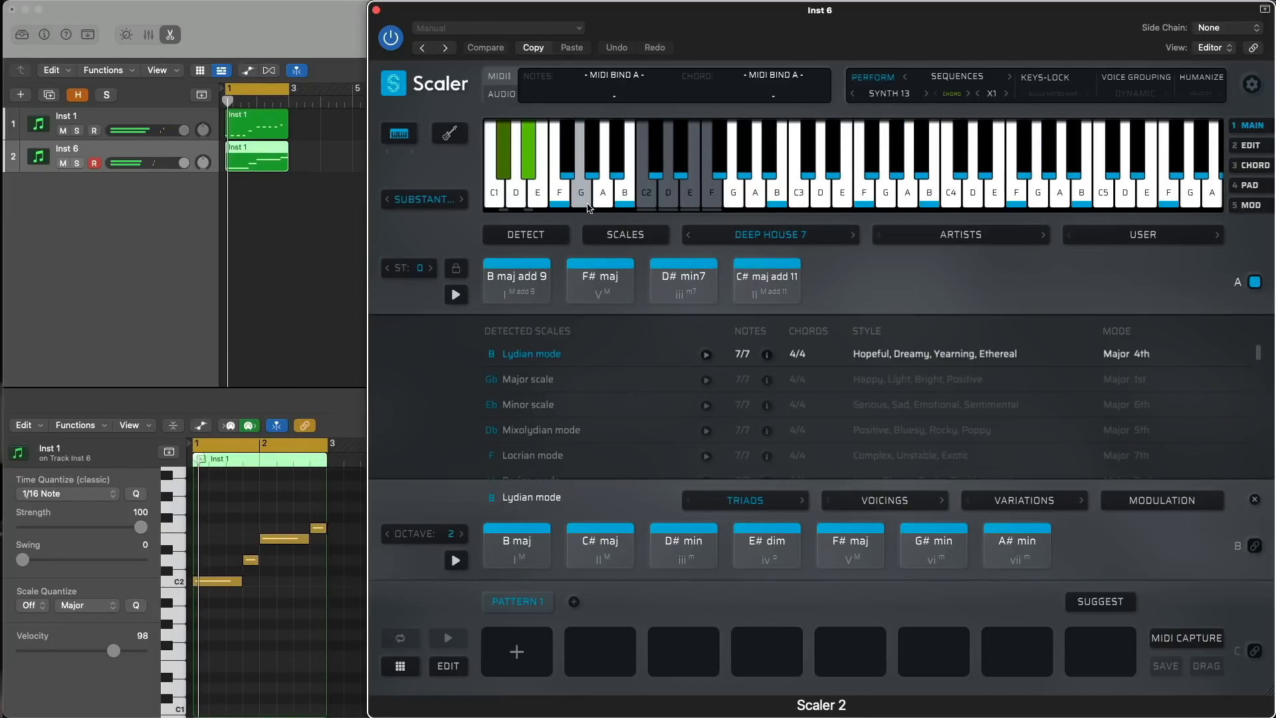
key("space")
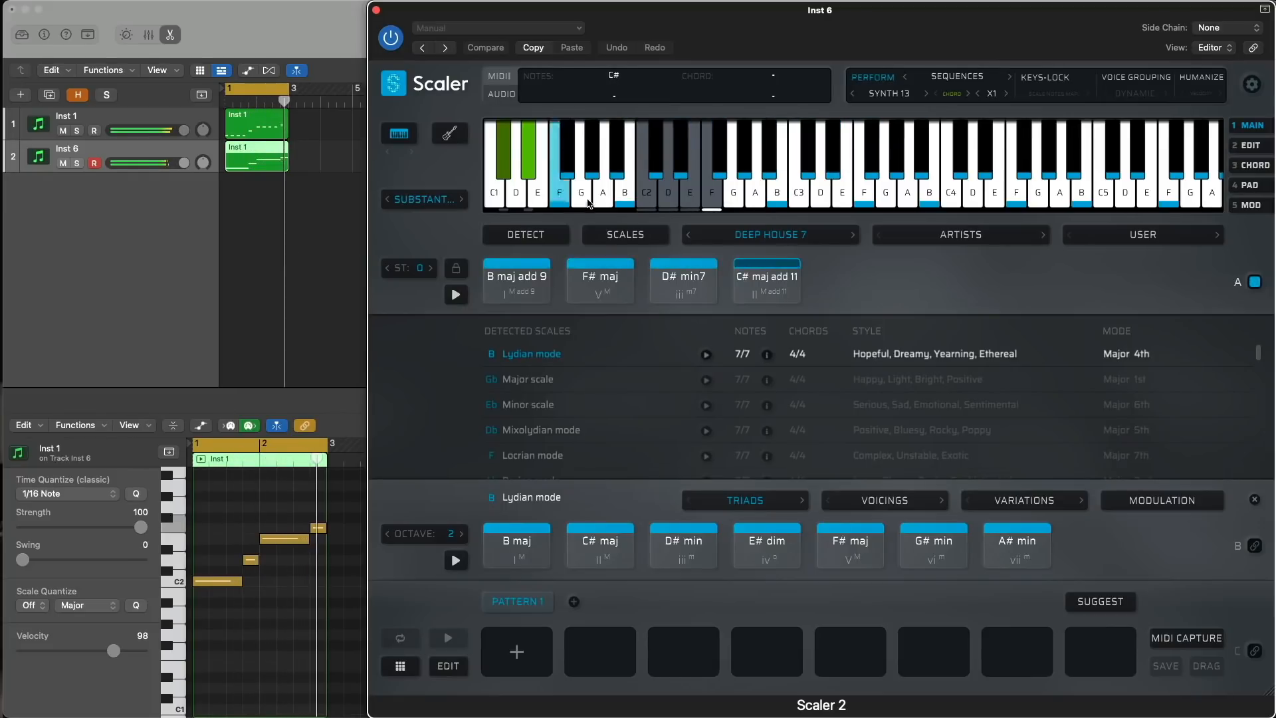
left_click(430, 203)
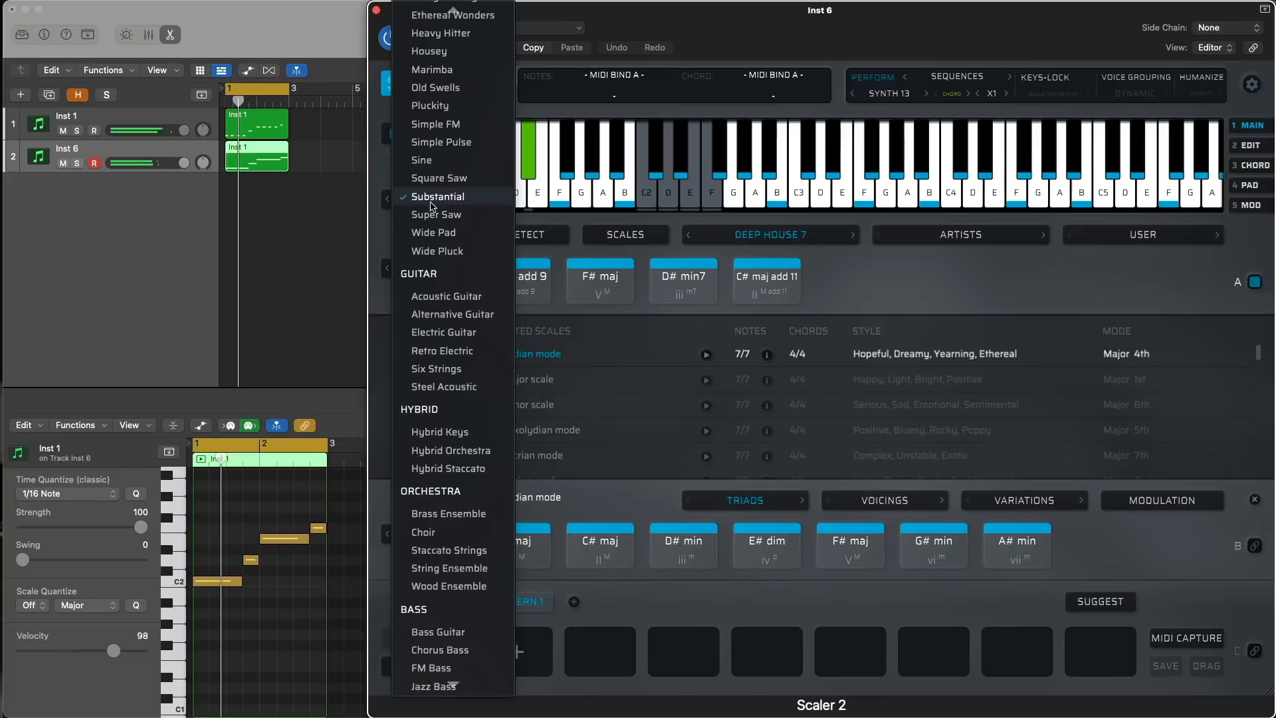
left_click(428, 168)
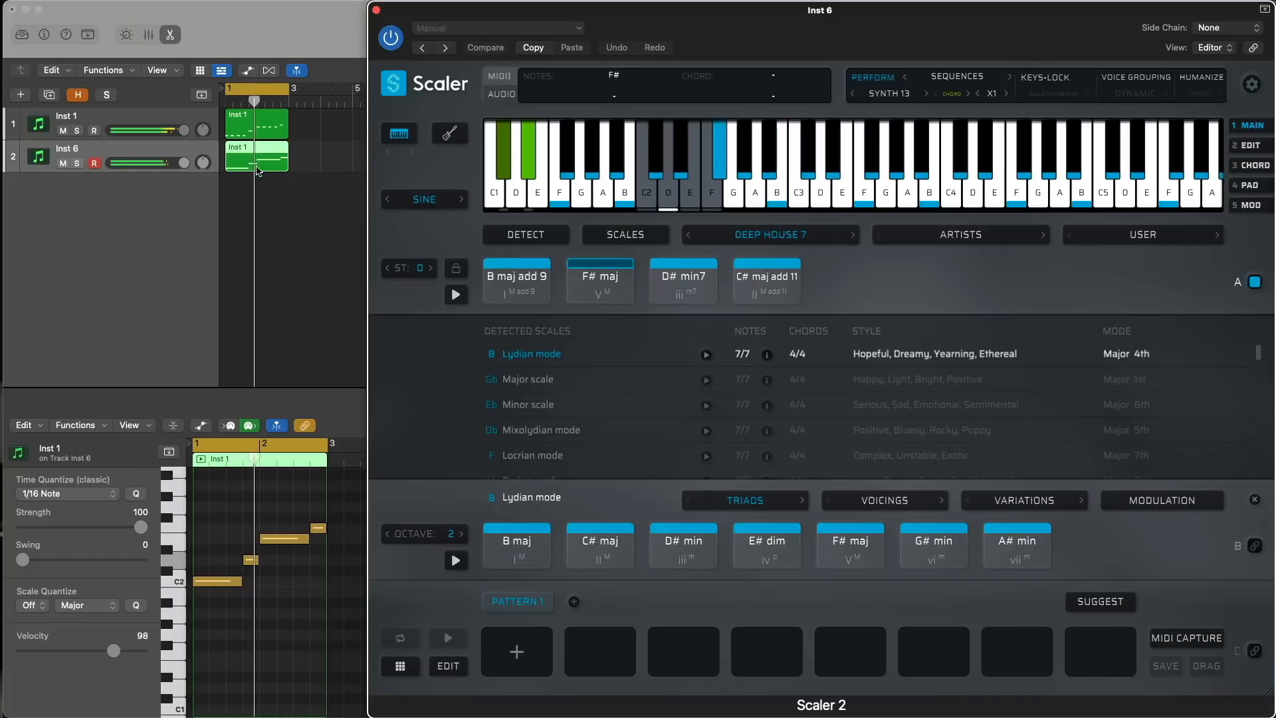
- Close the open Inst 4 and Inst 5 plug-in windows and reopen ScalerControl 2 on the Inst 4 track
scroll(252, 165, "up", 1)
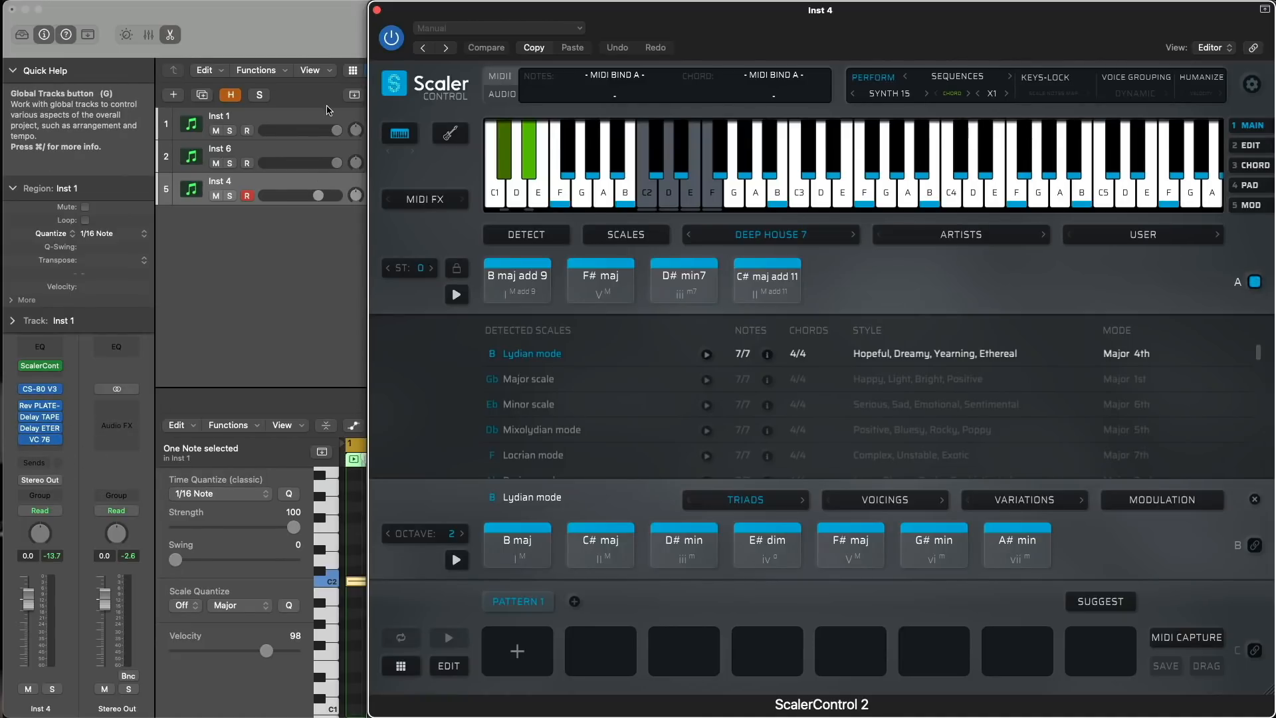
left_click(377, 11)
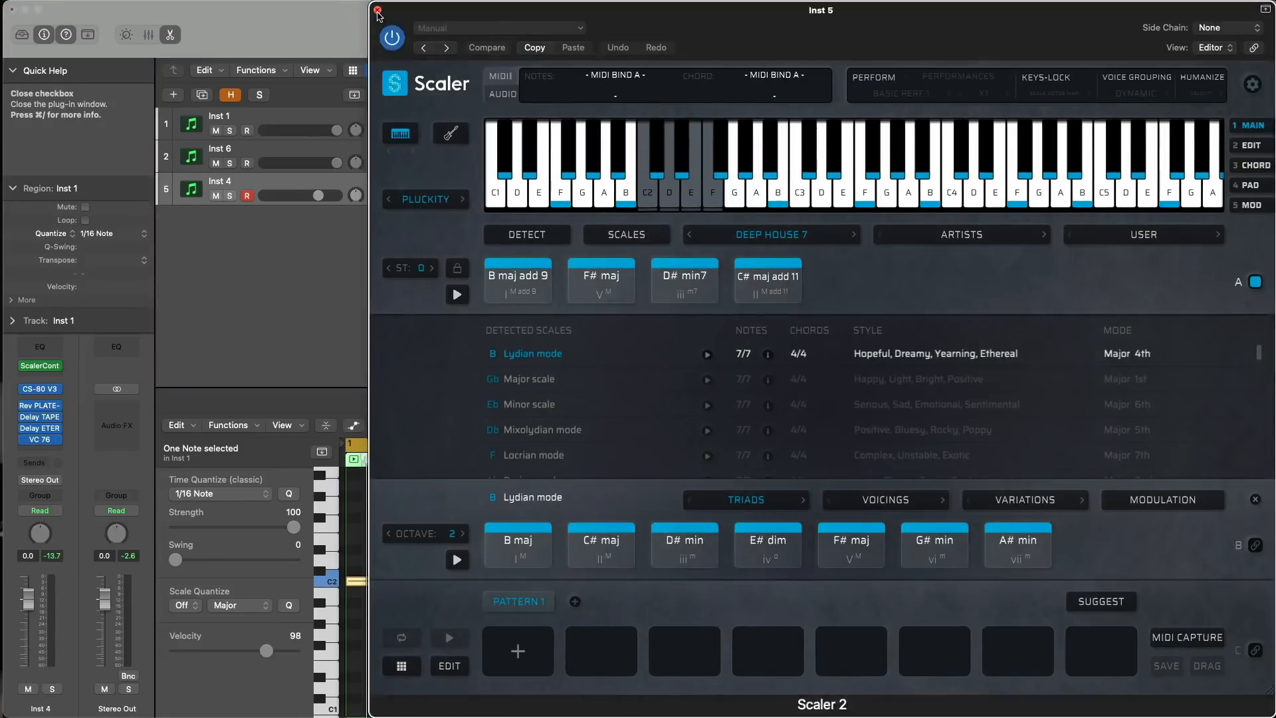
left_click(377, 11)
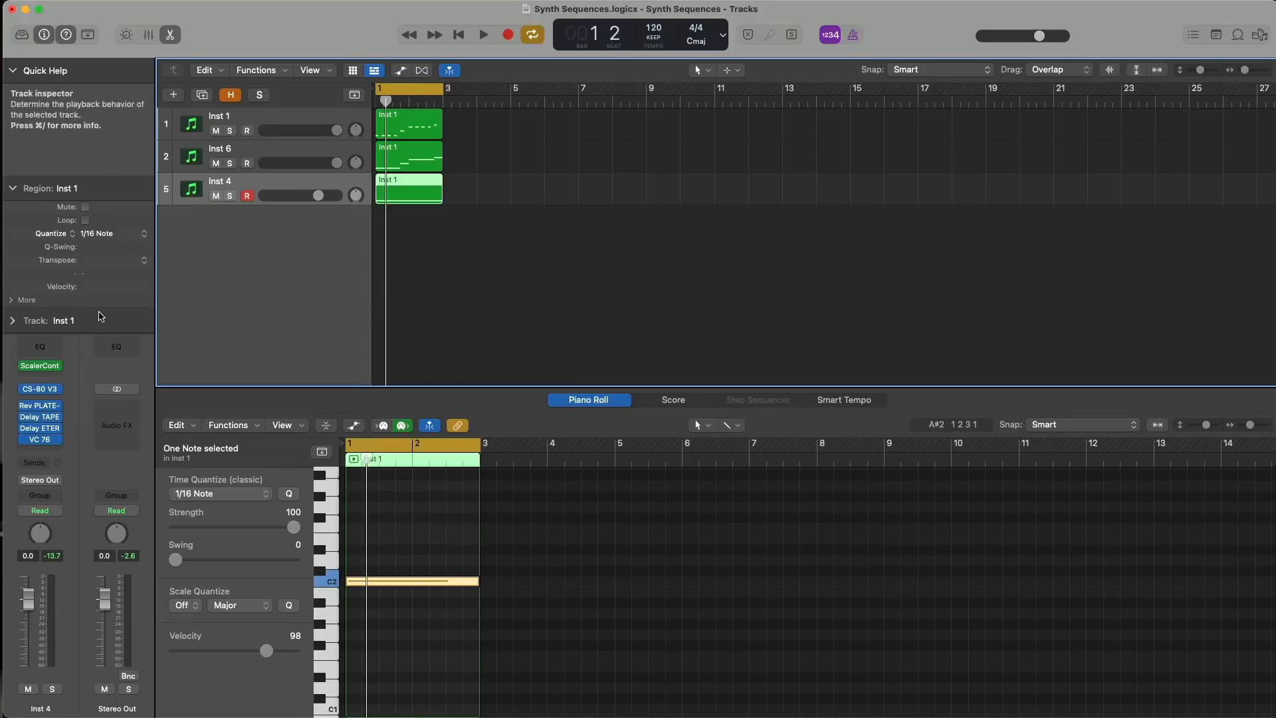
left_click(39, 366)
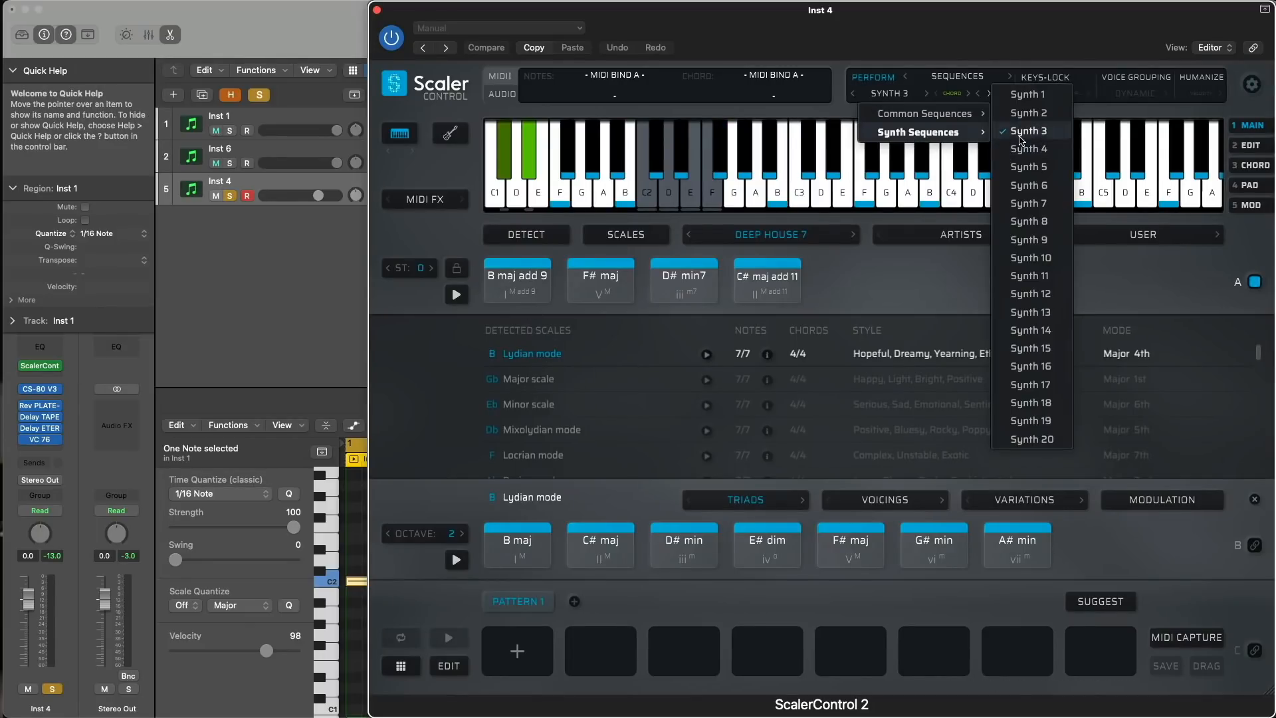
- Turn on the Inst 4 performance with the Synth 3 sequence and play it soloed and together with the other tracks
left_click(1022, 139)
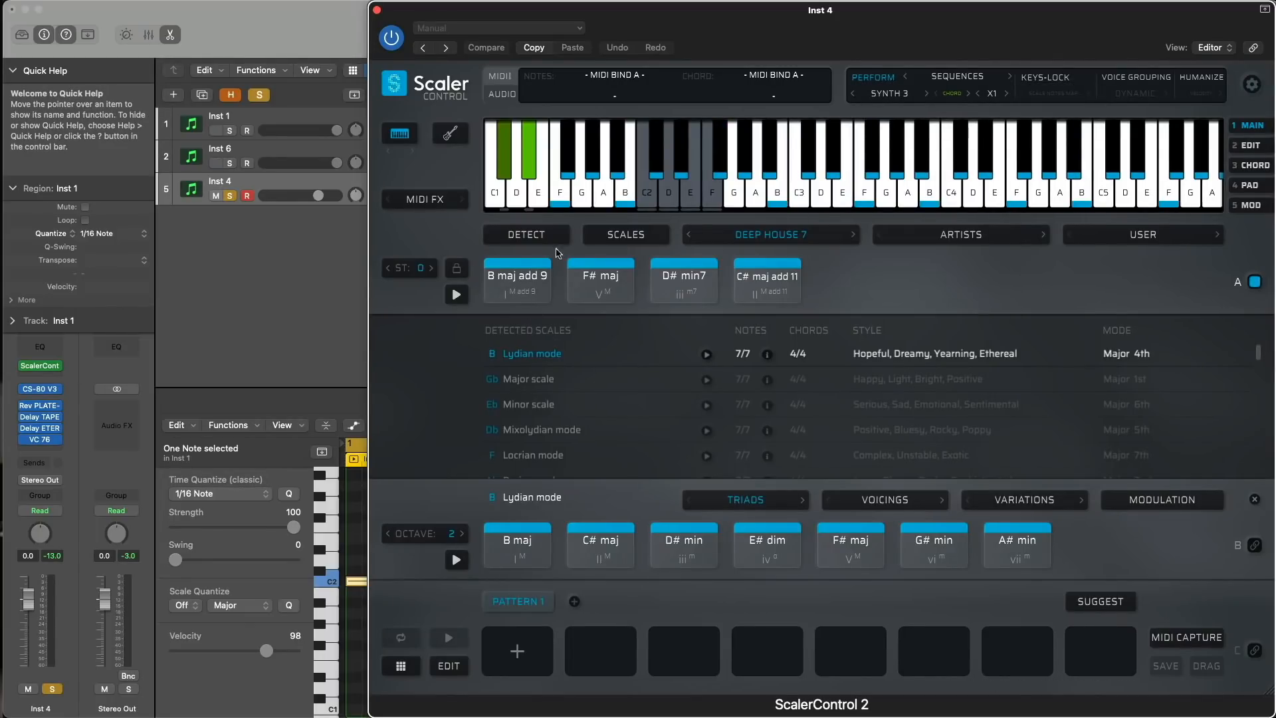
left_click(256, 251)
key("space")
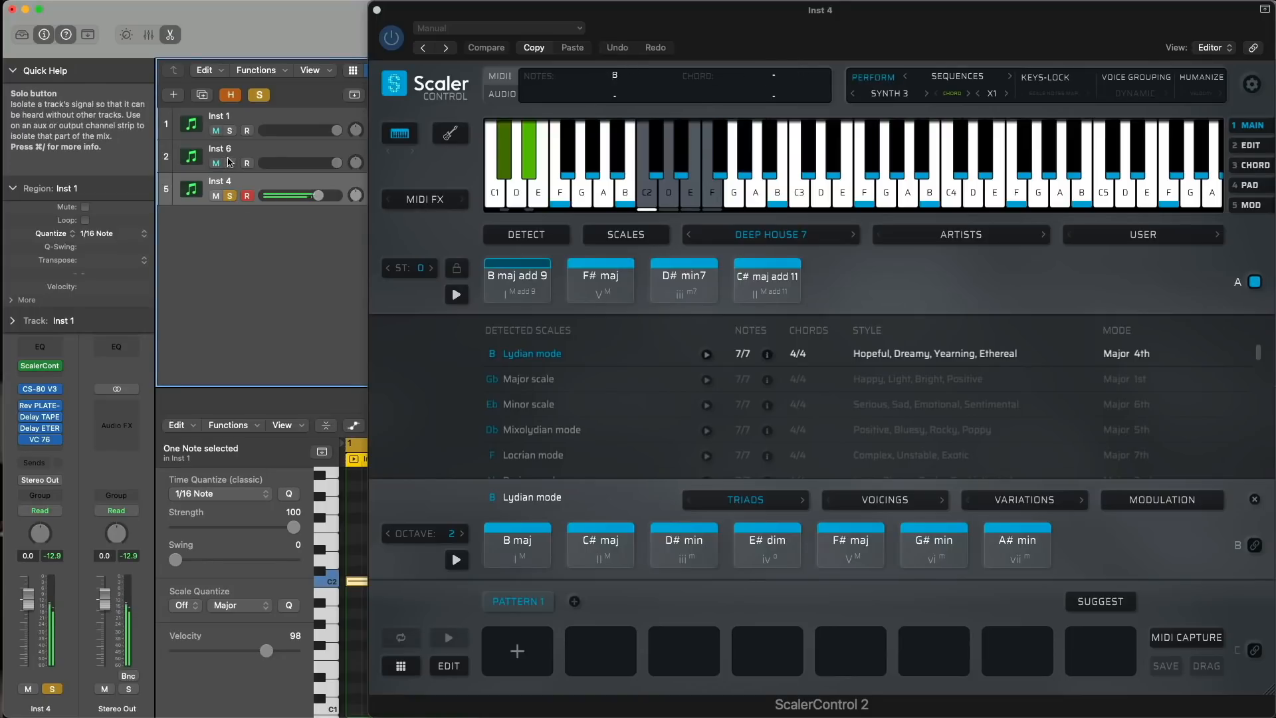
left_click(229, 196)
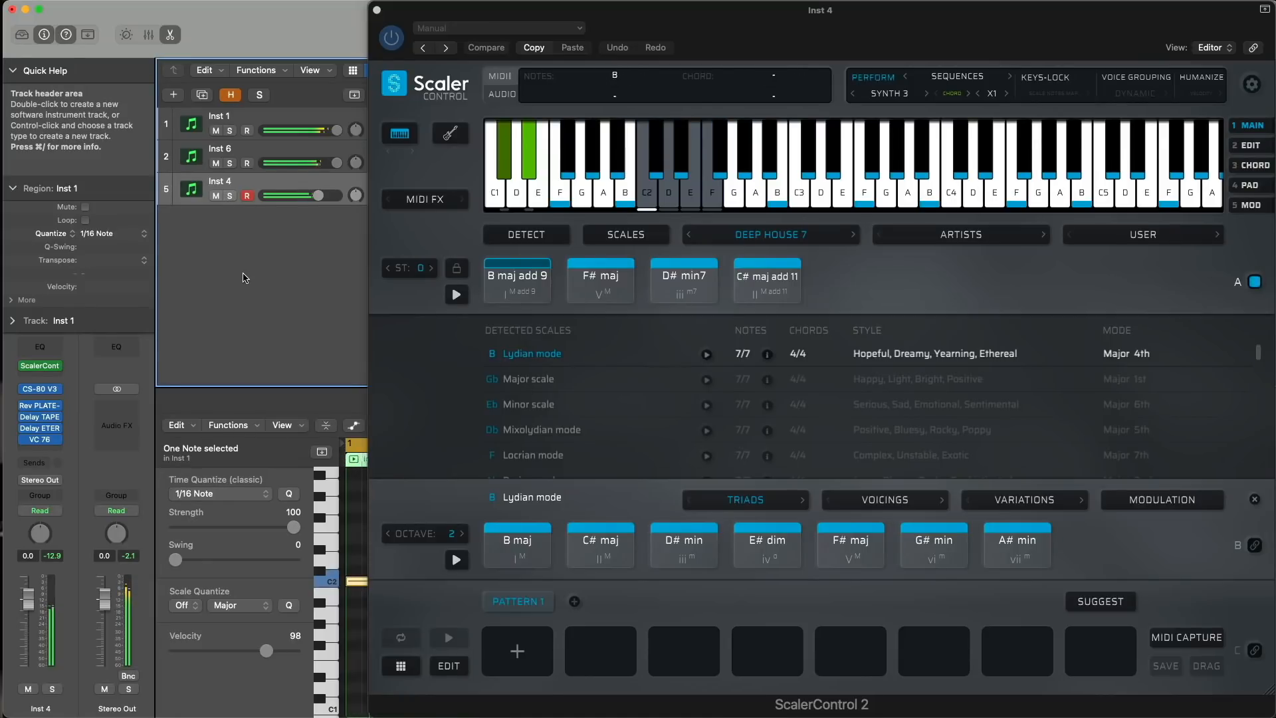
- Select the Inst 6 track and open its Scaler 2 plug-in from the channel strip
key("i")
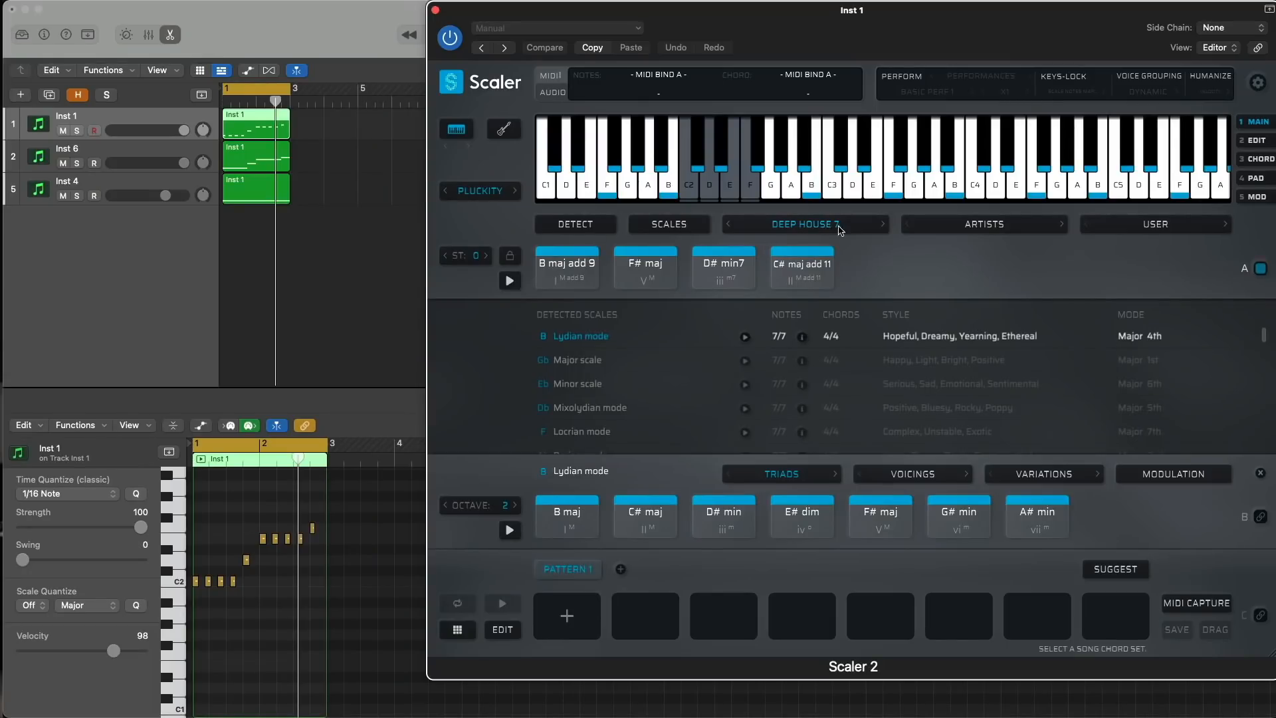
left_click(158, 147)
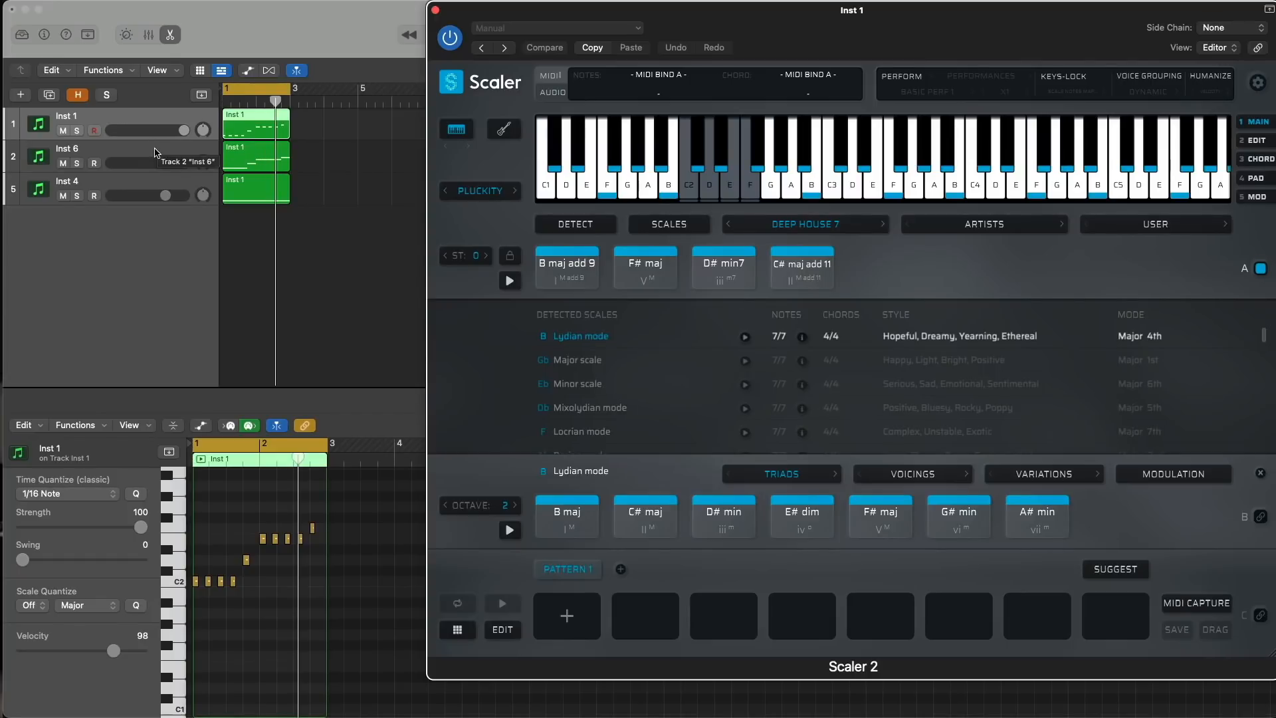
key("i")
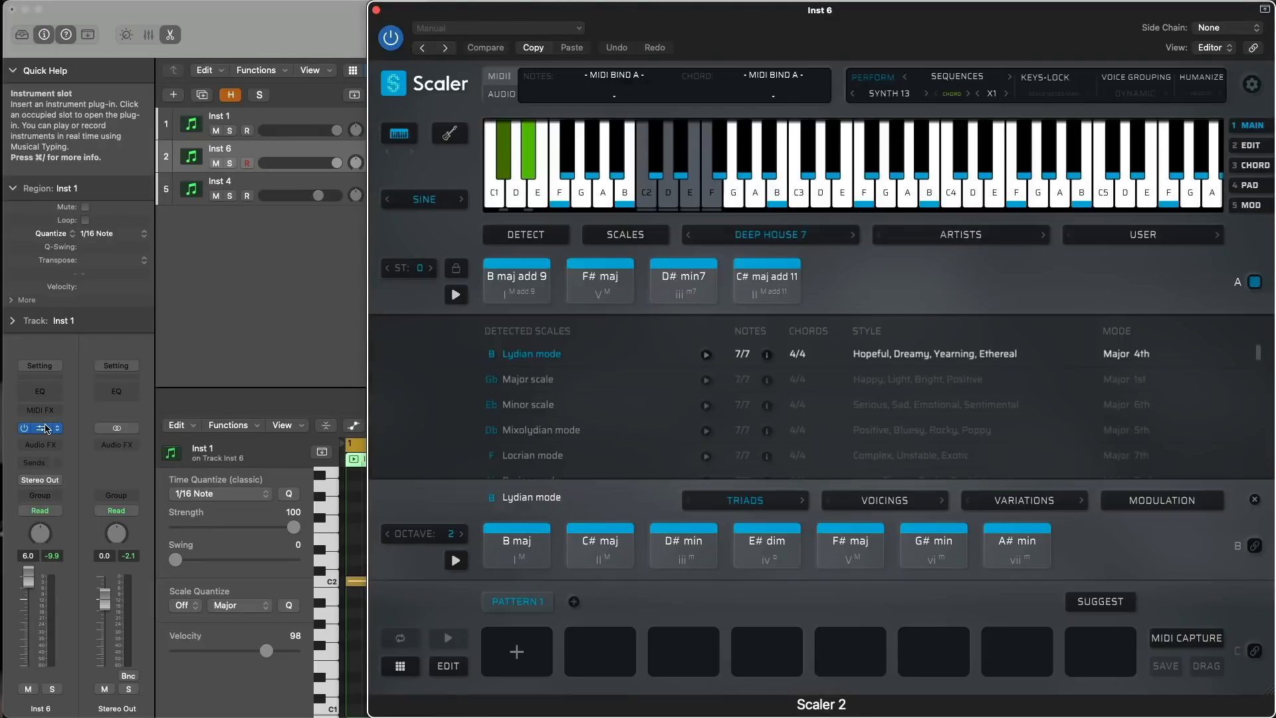
- Audition the Inst 6 track soloed during playback and unsolo it to hear all tracks together
left_click(283, 301)
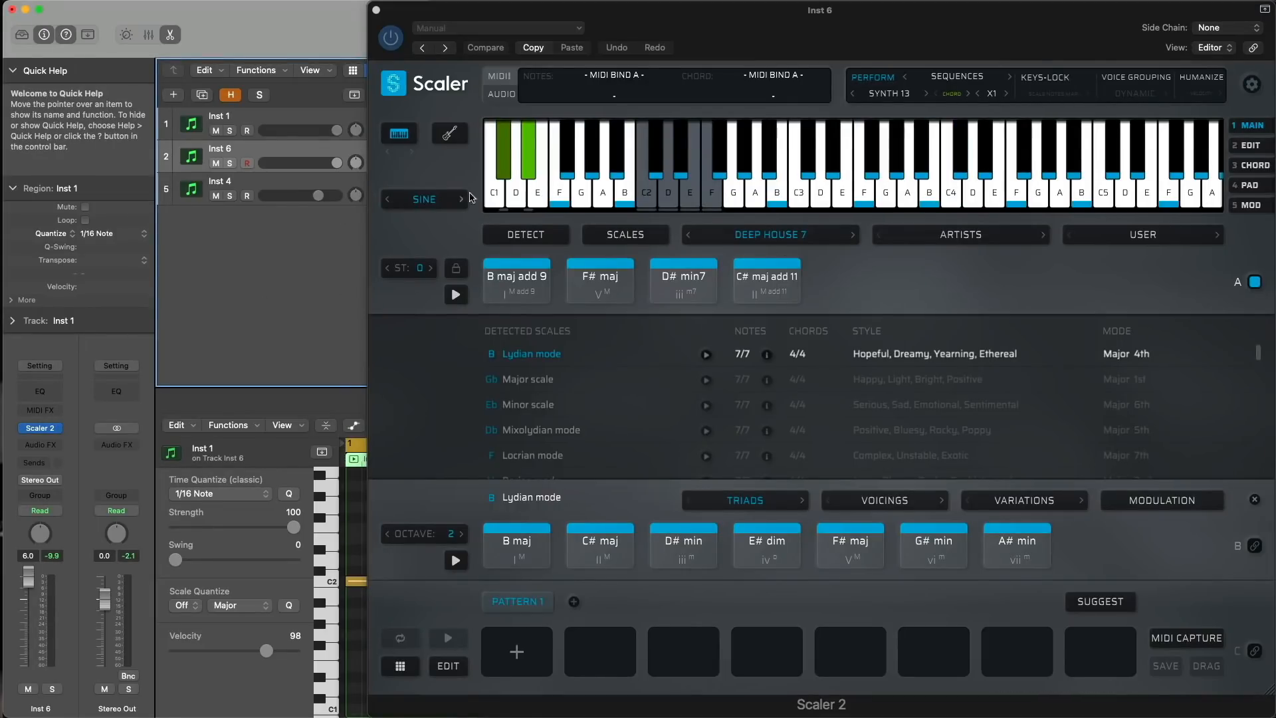
left_click(229, 164)
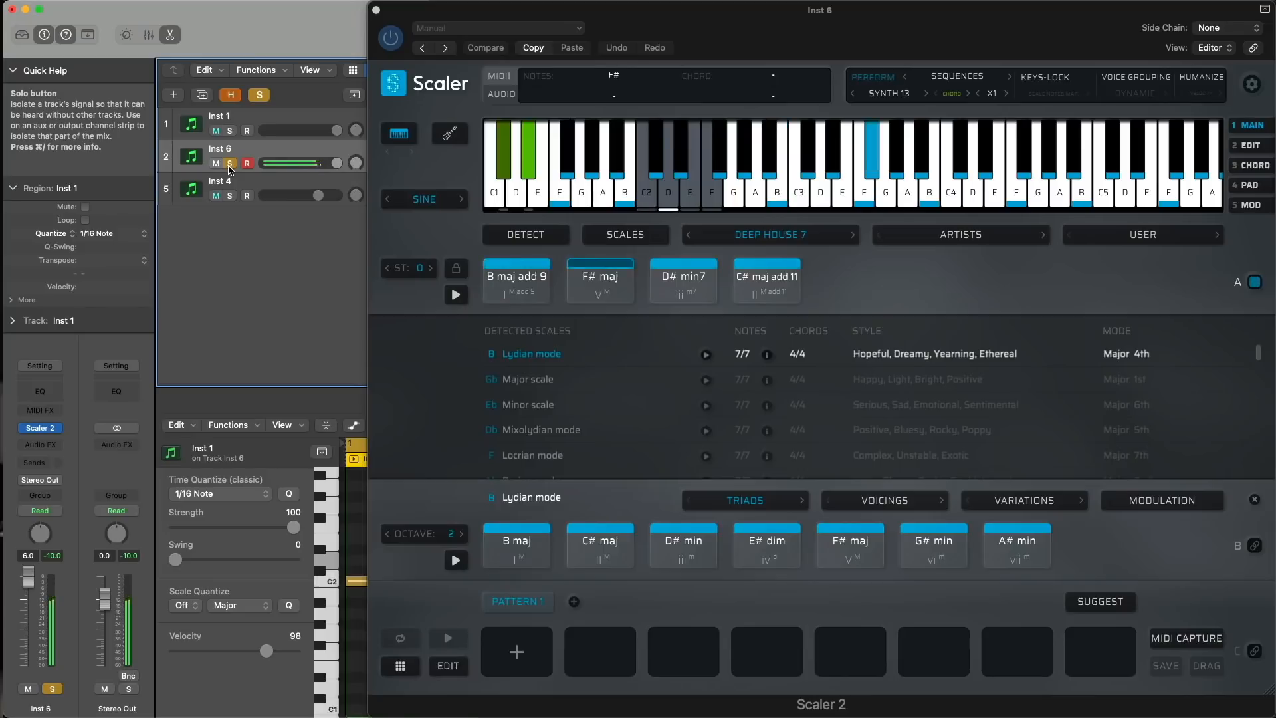
left_click(228, 165)
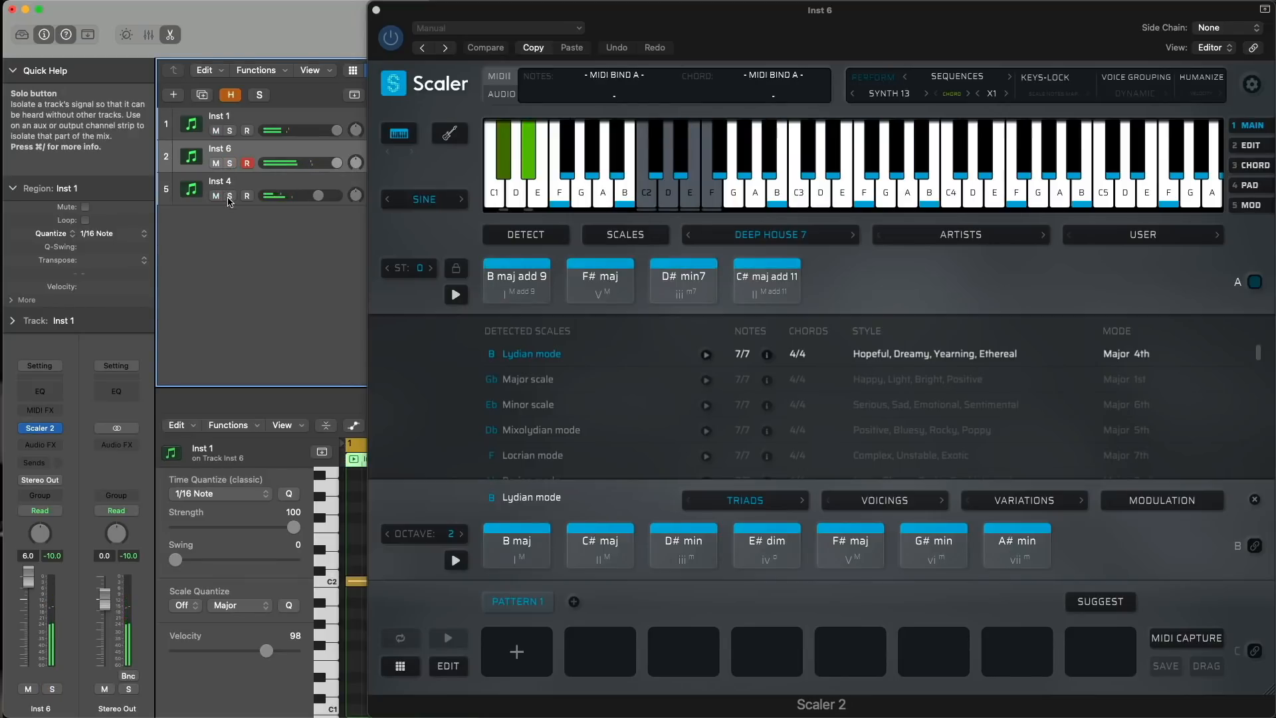
- Solo the Inst 4 track and open its ScalerControl 2 MIDI effect
left_click(229, 197)
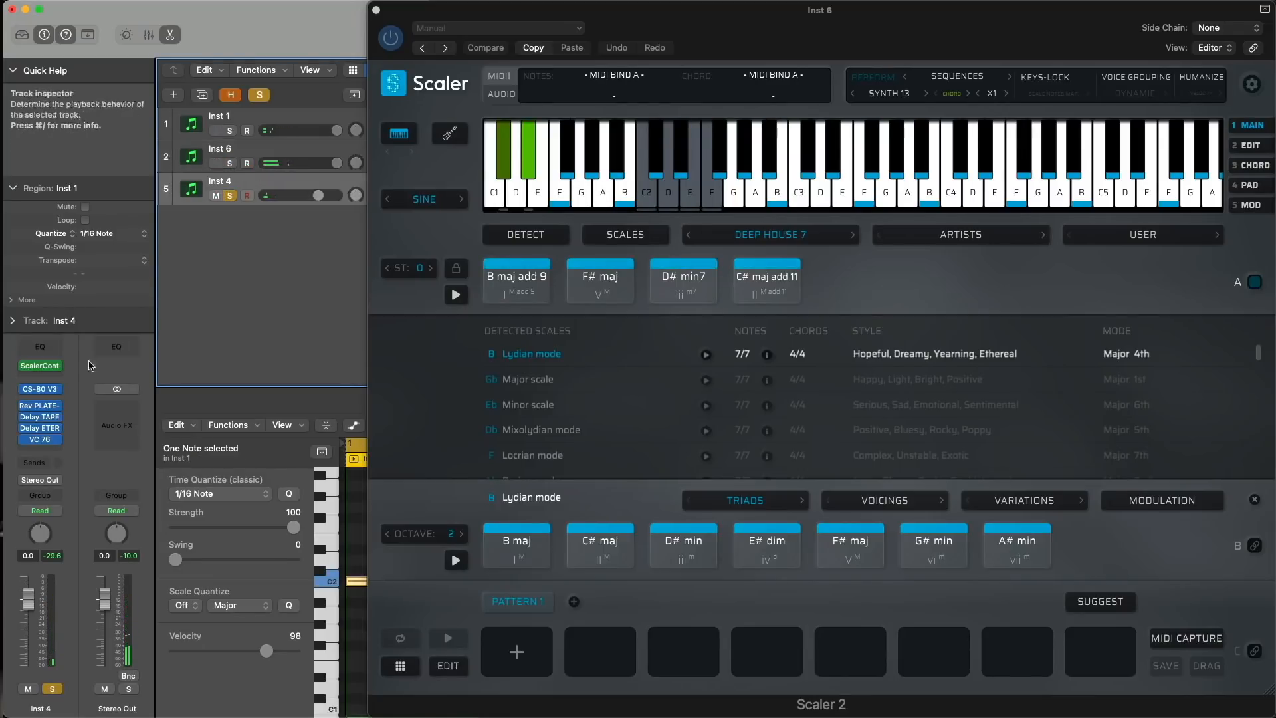
left_click(38, 363)
left_click(38, 365)
left_click(40, 367)
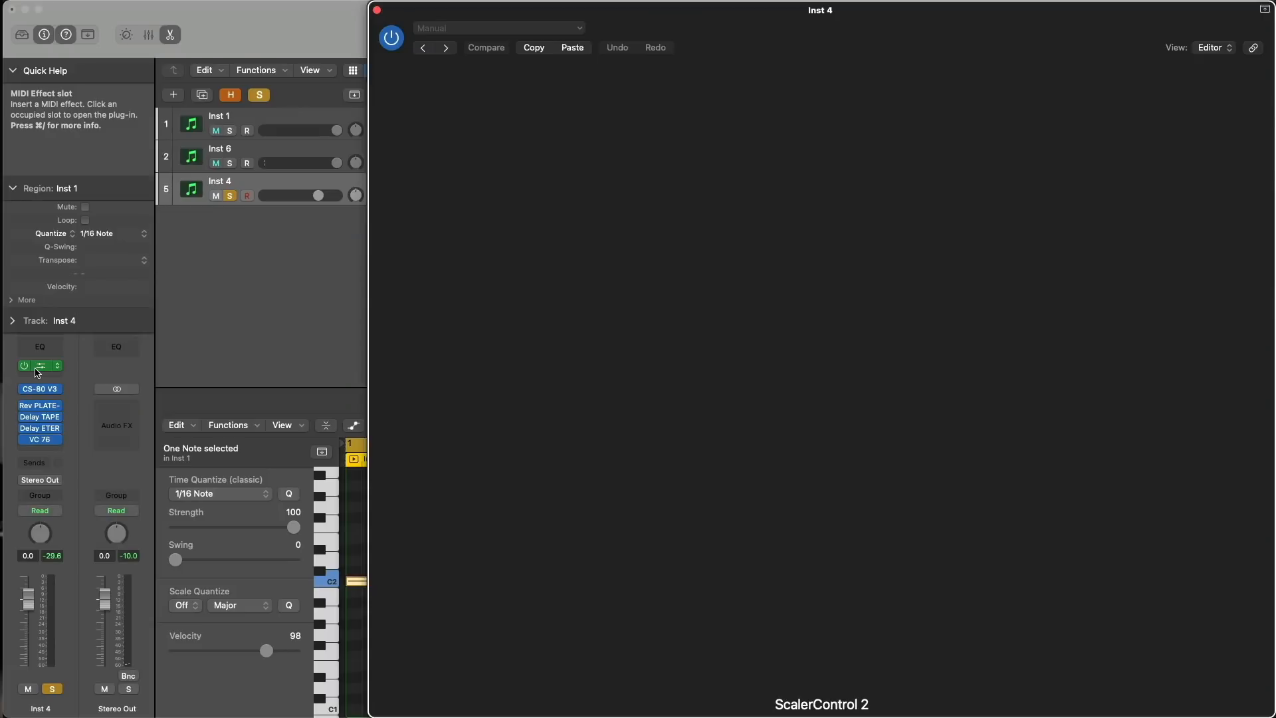